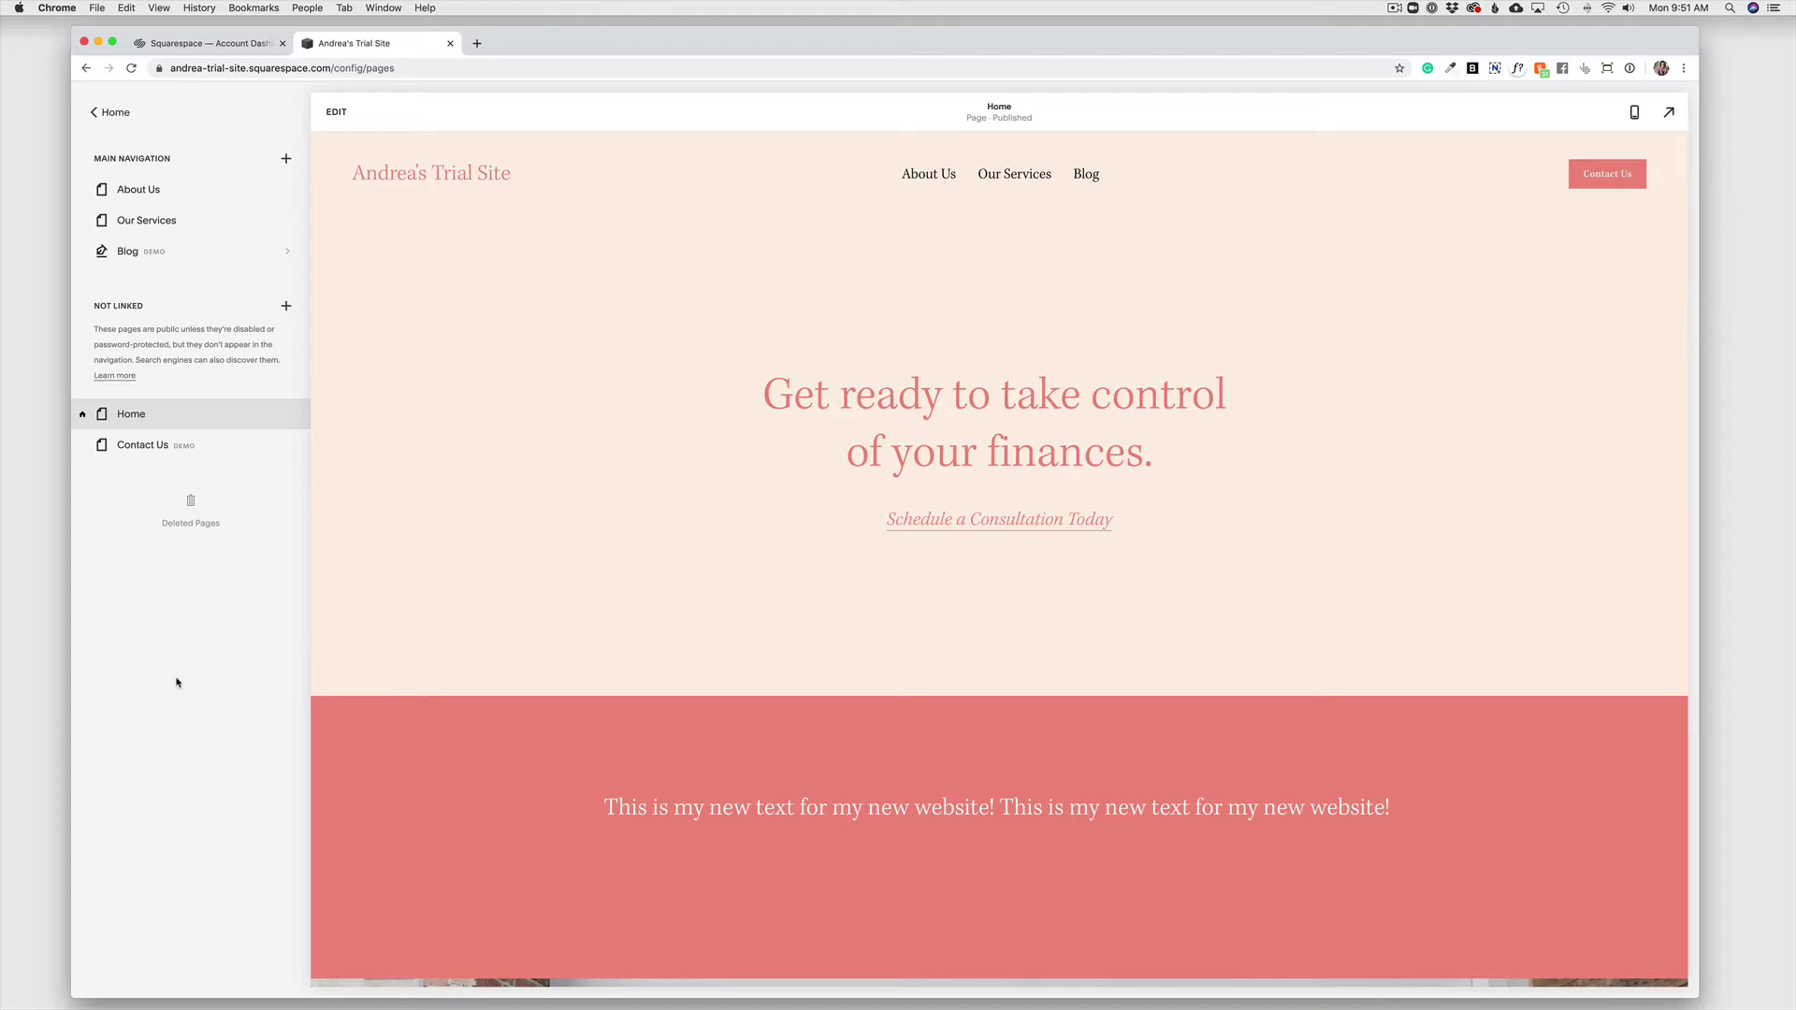
Open the About Us page from the Pages panel and scroll down to its portrait photo.
{"action": "left_click", "coordinate": [172, 684]}
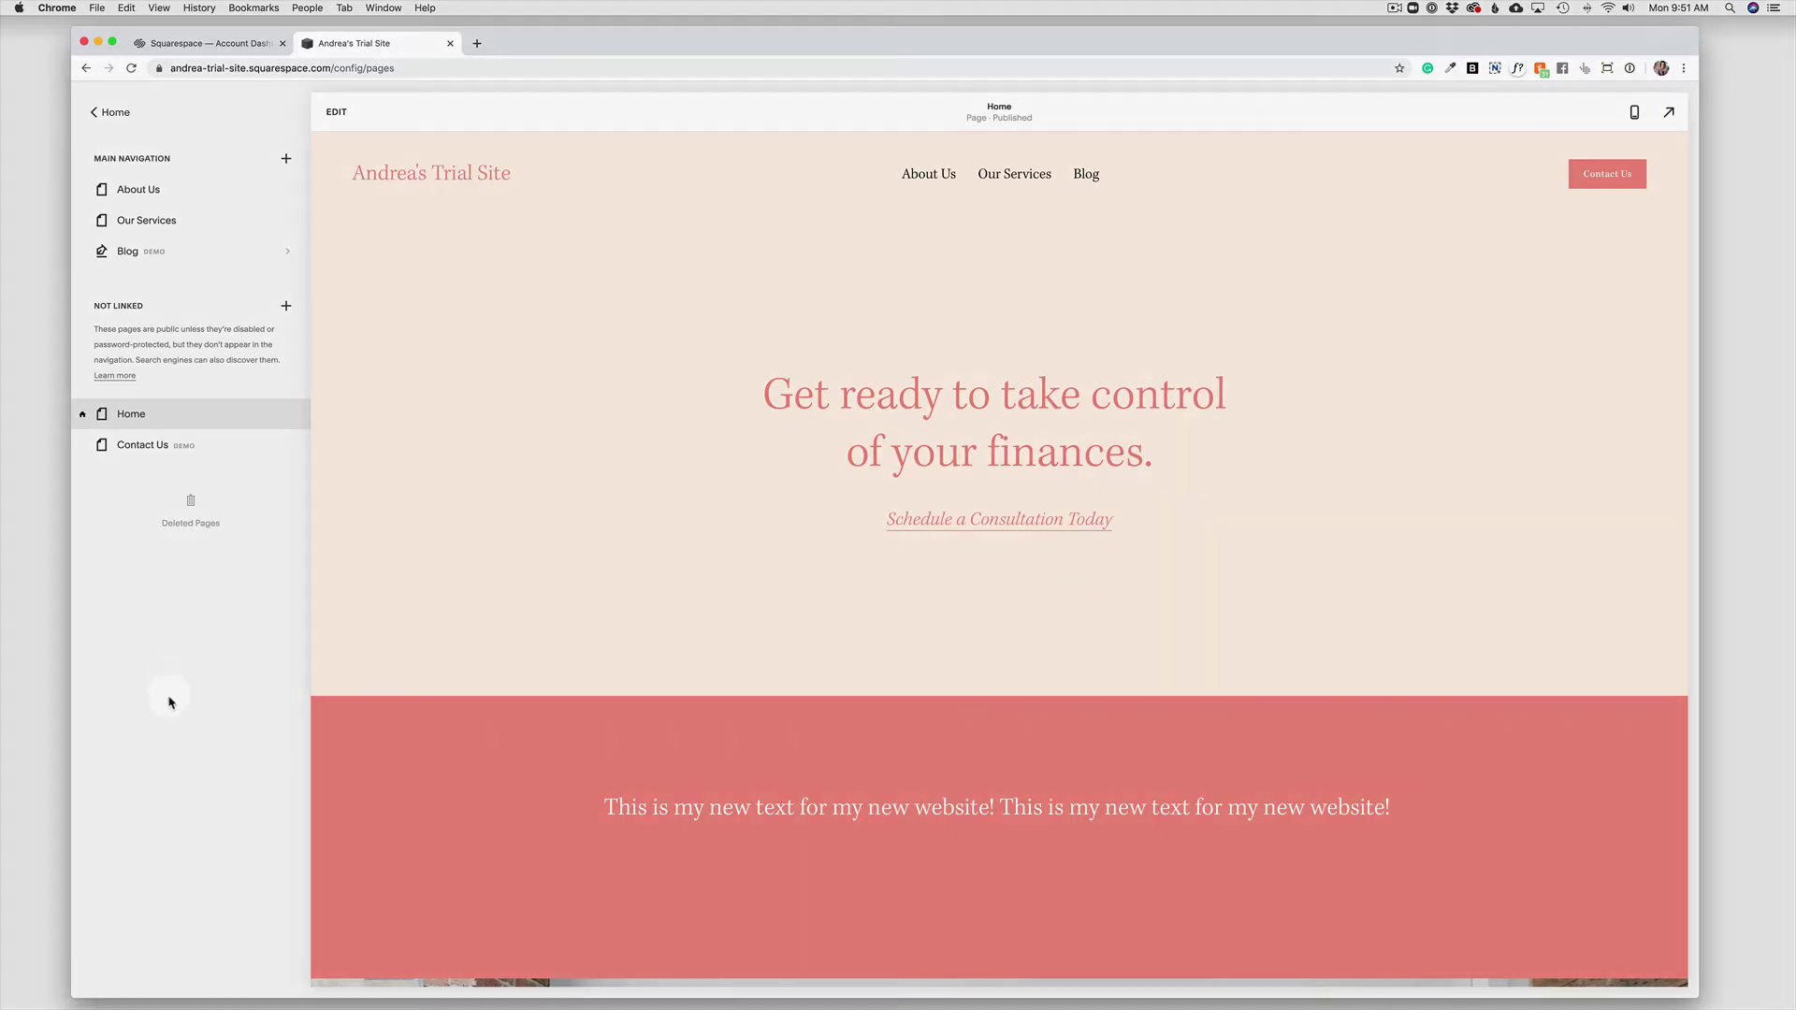
{"action": "left_click", "coordinate": [129, 190]}
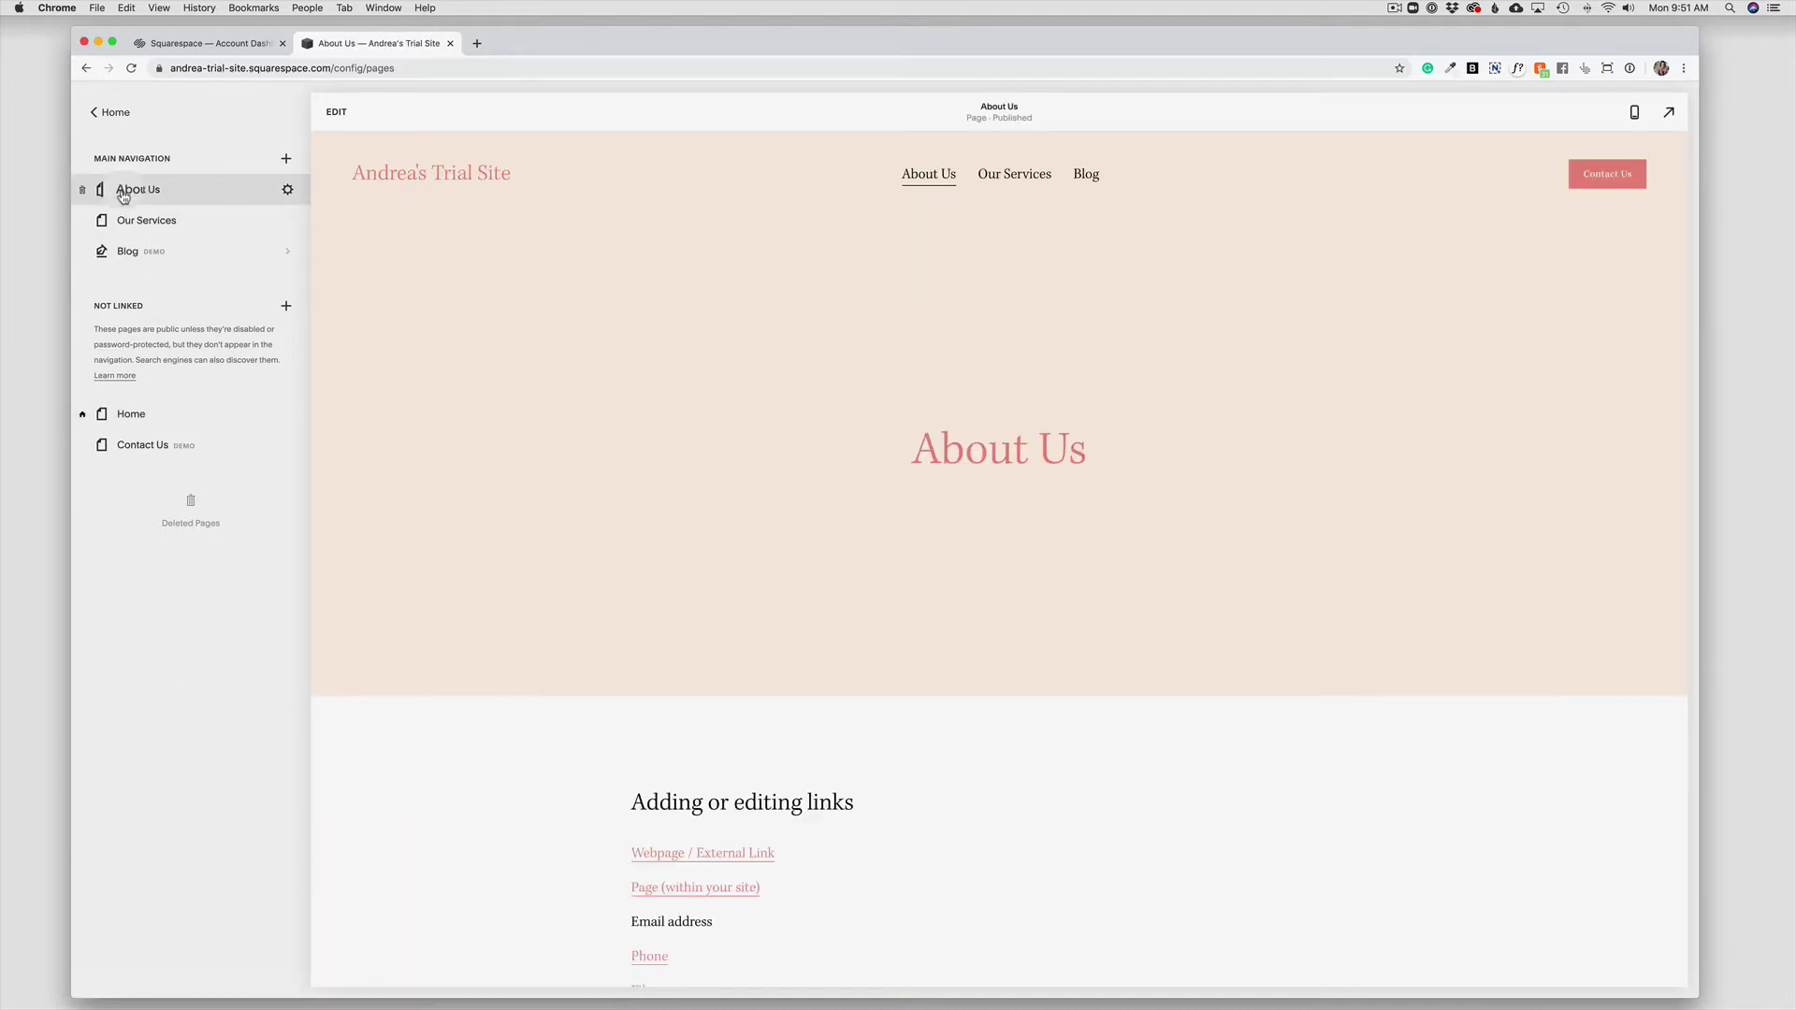
{"action": "left_click", "coordinate": [575, 659]}
{"action": "scroll", "coordinate": [867, 817], "scroll_direction": "down", "scroll_amount": 1}
{"action": "scroll", "coordinate": [867, 817], "scroll_direction": "down", "scroll_amount": 10}
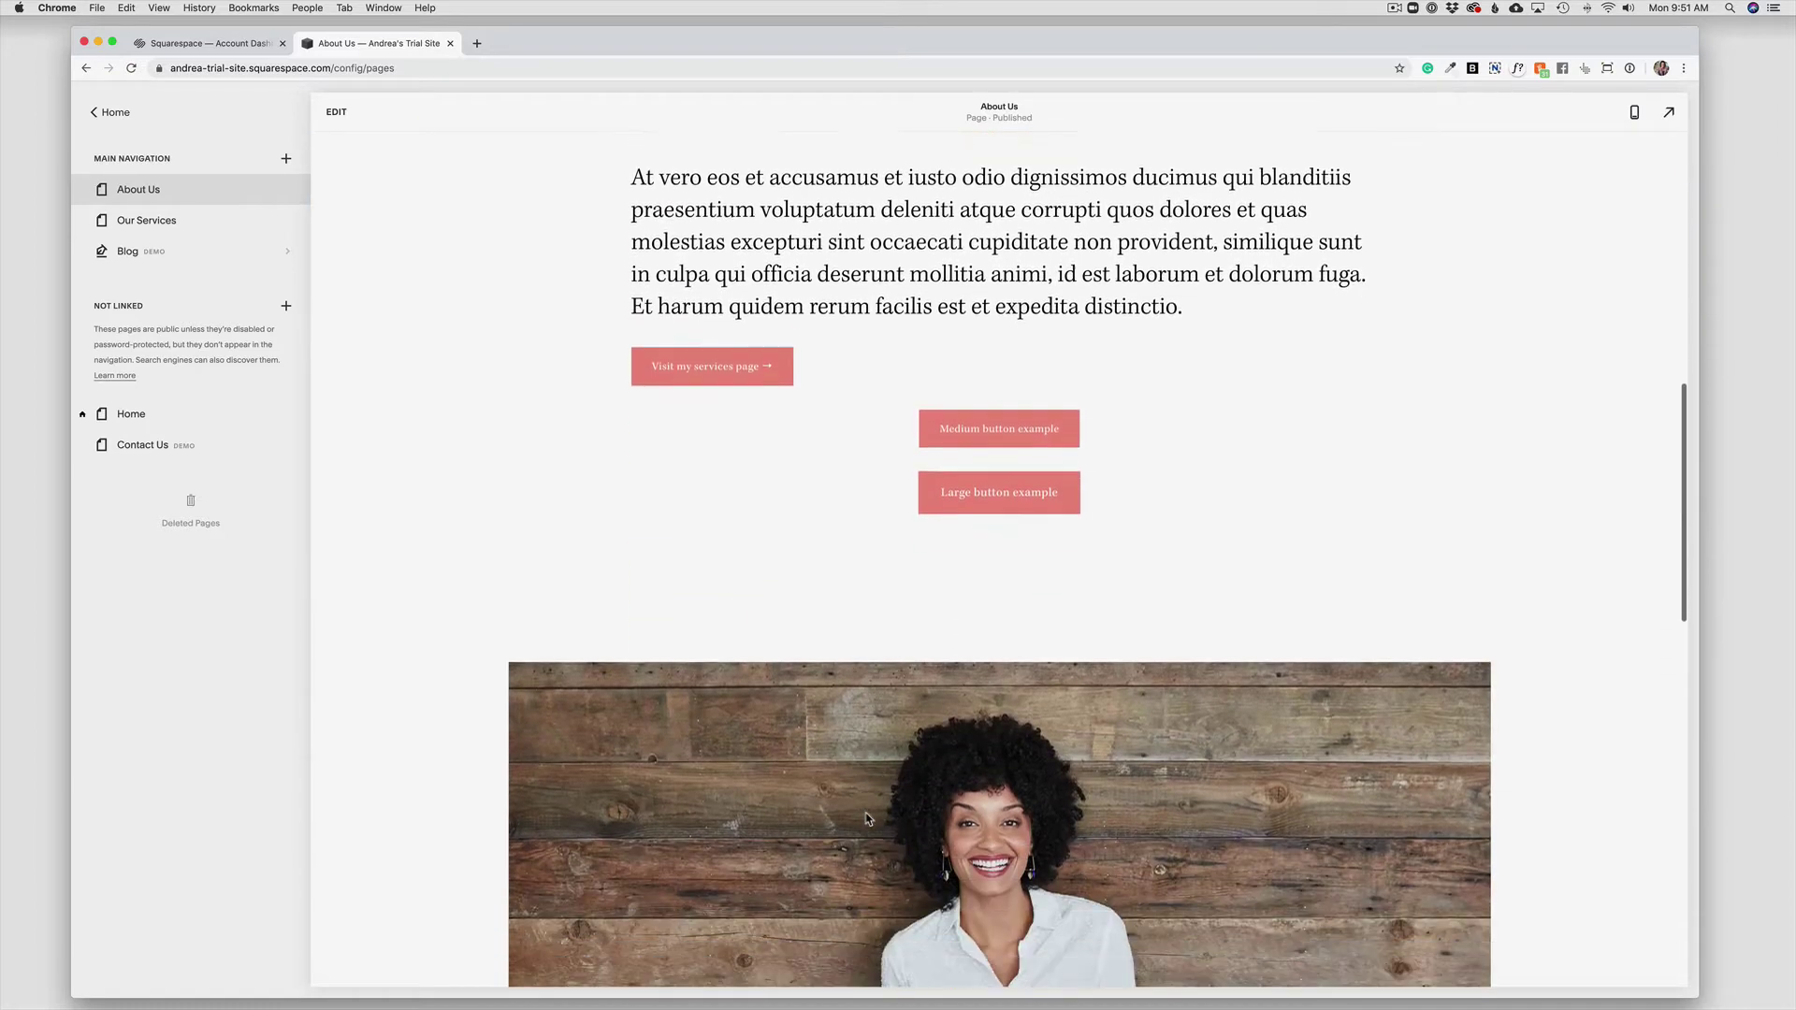
{"action": "scroll", "coordinate": [867, 818], "scroll_direction": "down", "scroll_amount": 5}
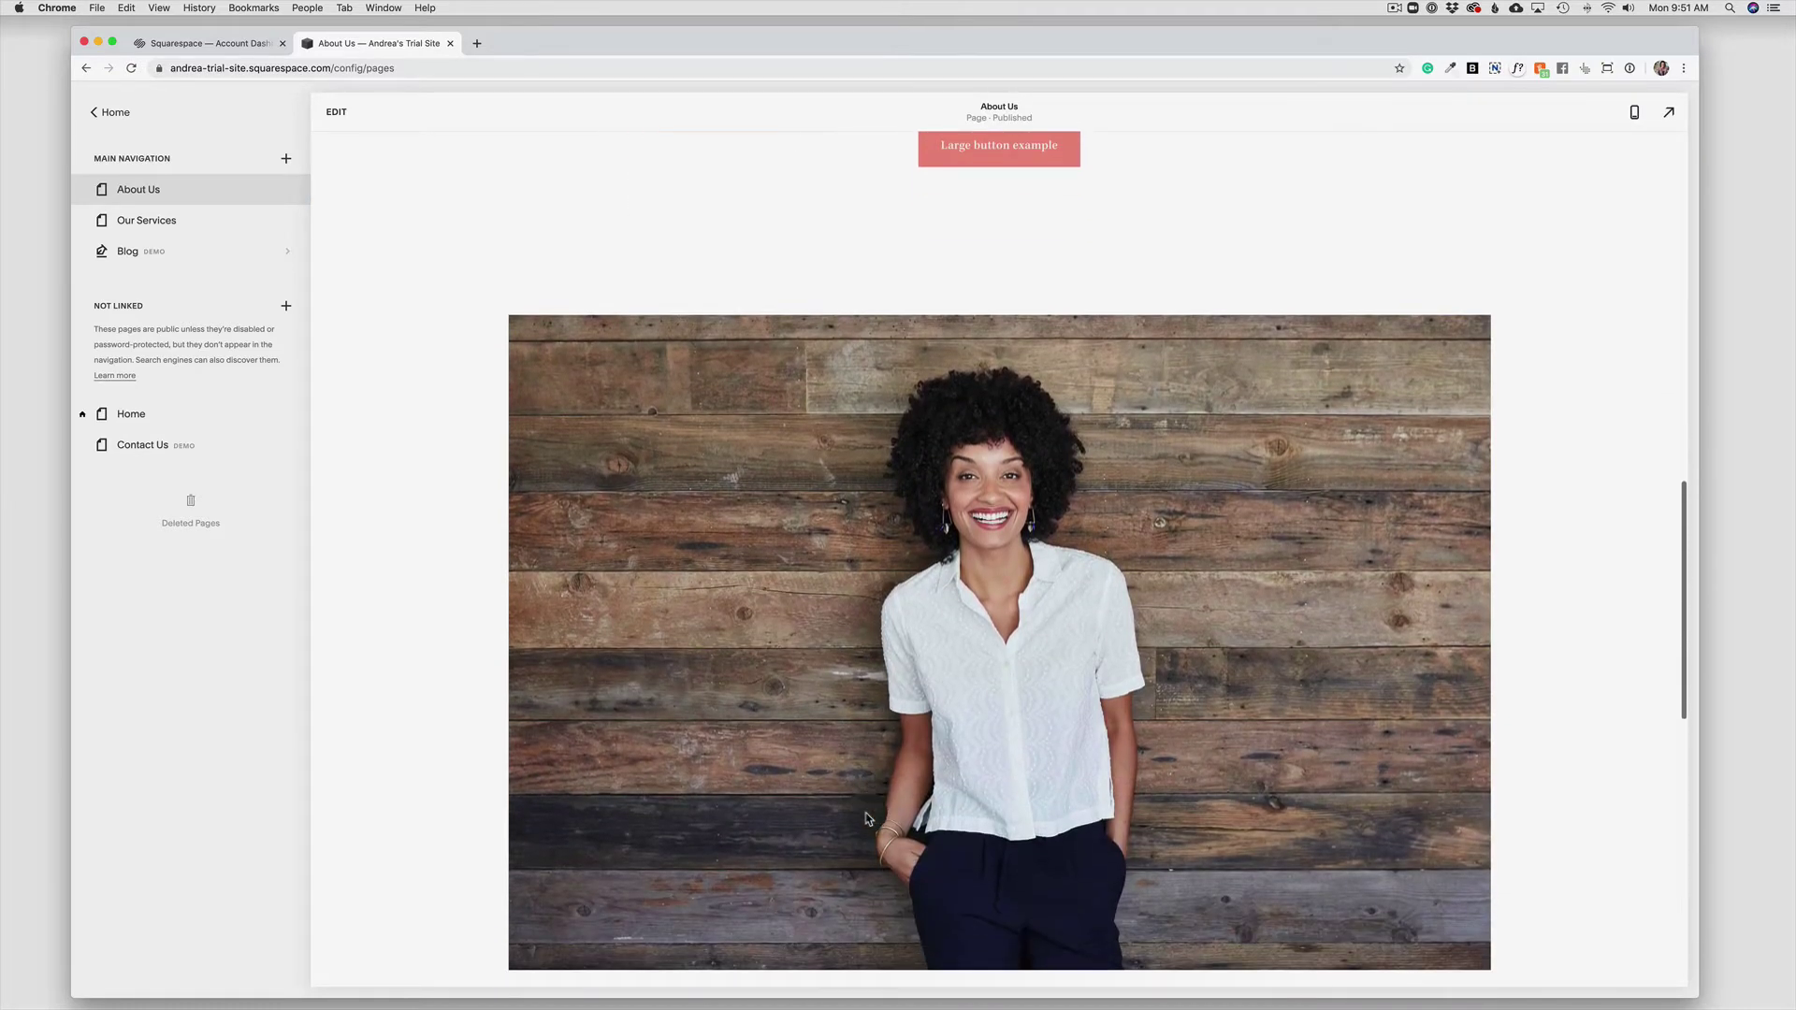
{"action": "scroll", "coordinate": [866, 818], "scroll_direction": "down", "scroll_amount": 1}
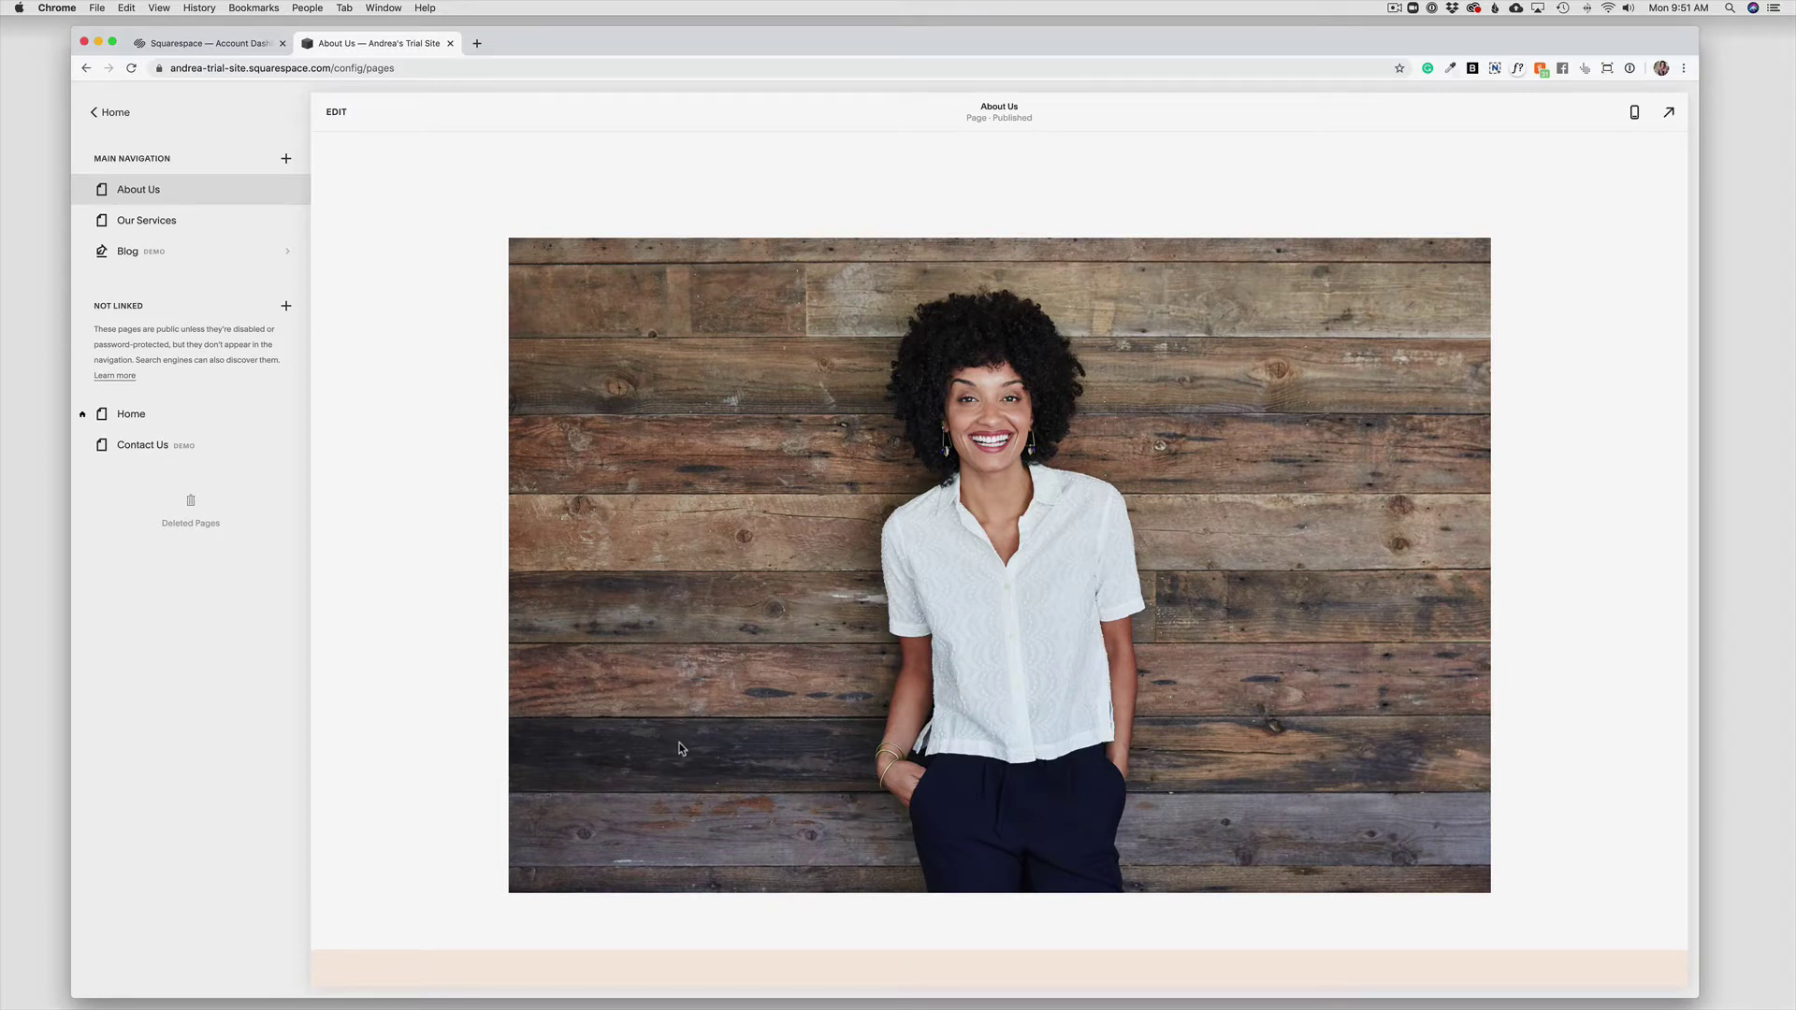
Enter edit mode, open the portrait image block's settings and delete its photo.
{"action": "left_click", "coordinate": [339, 115]}
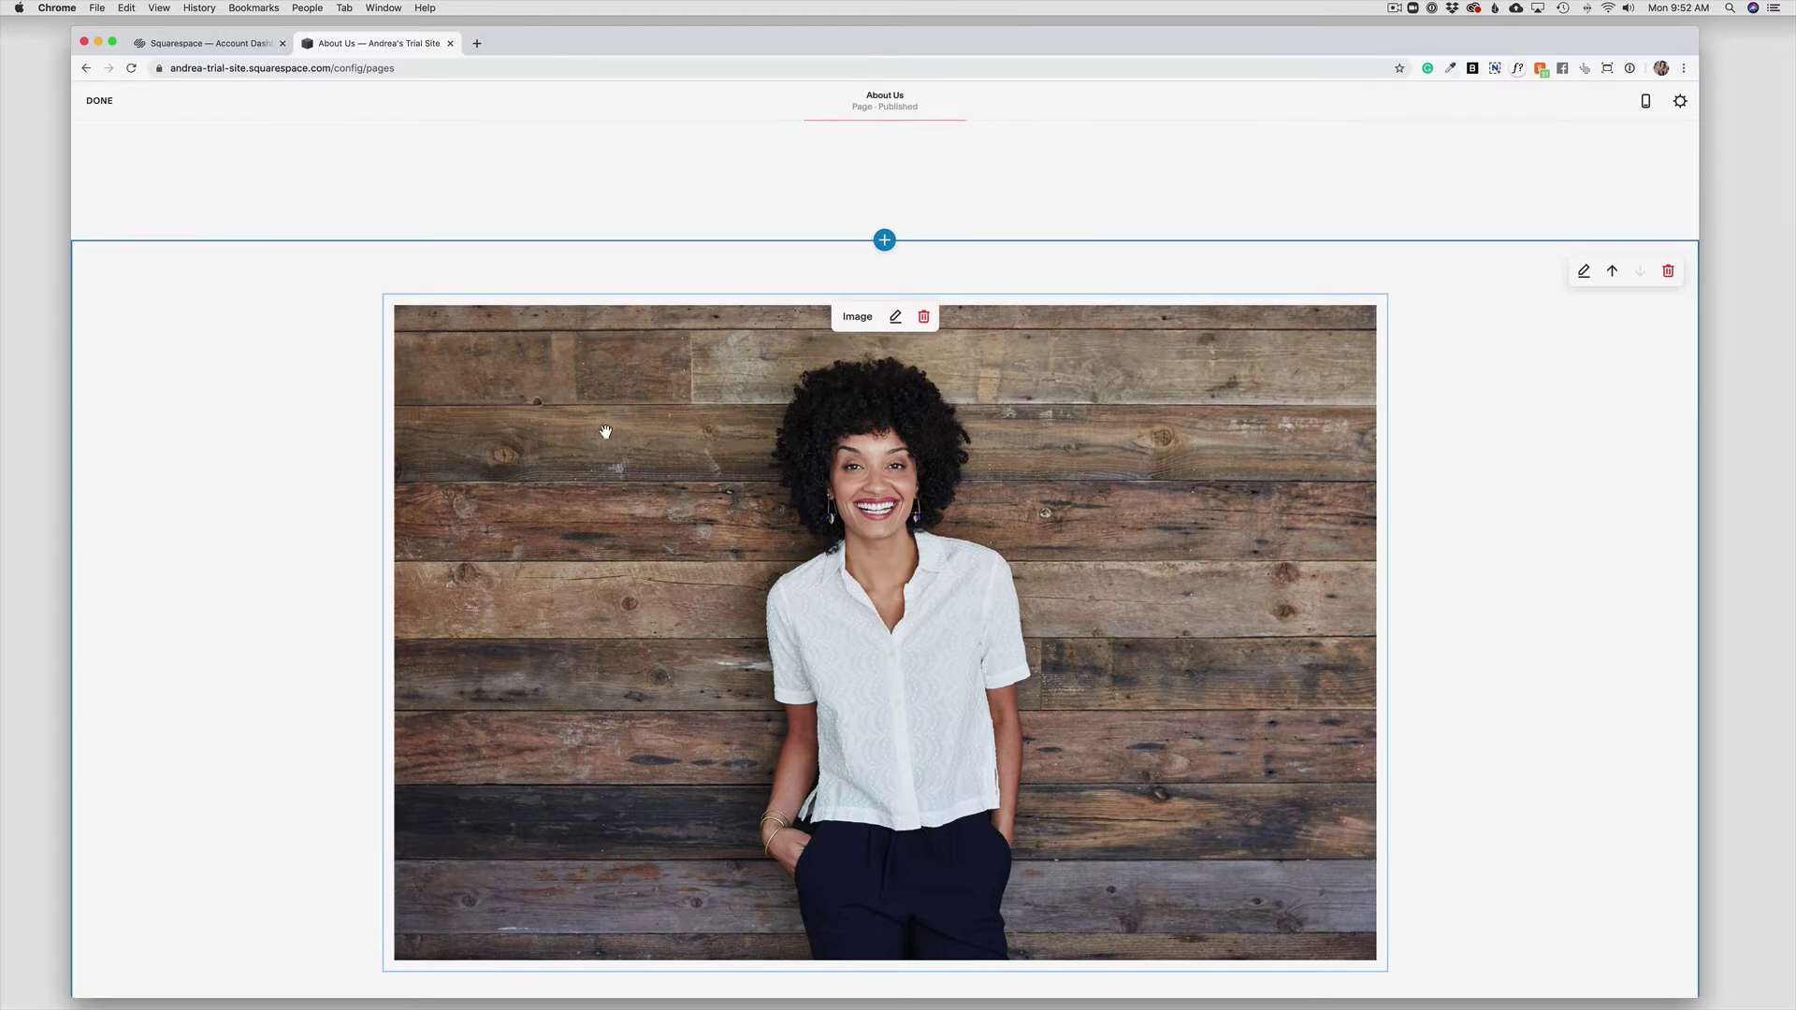
{"action": "left_click", "coordinate": [895, 318]}
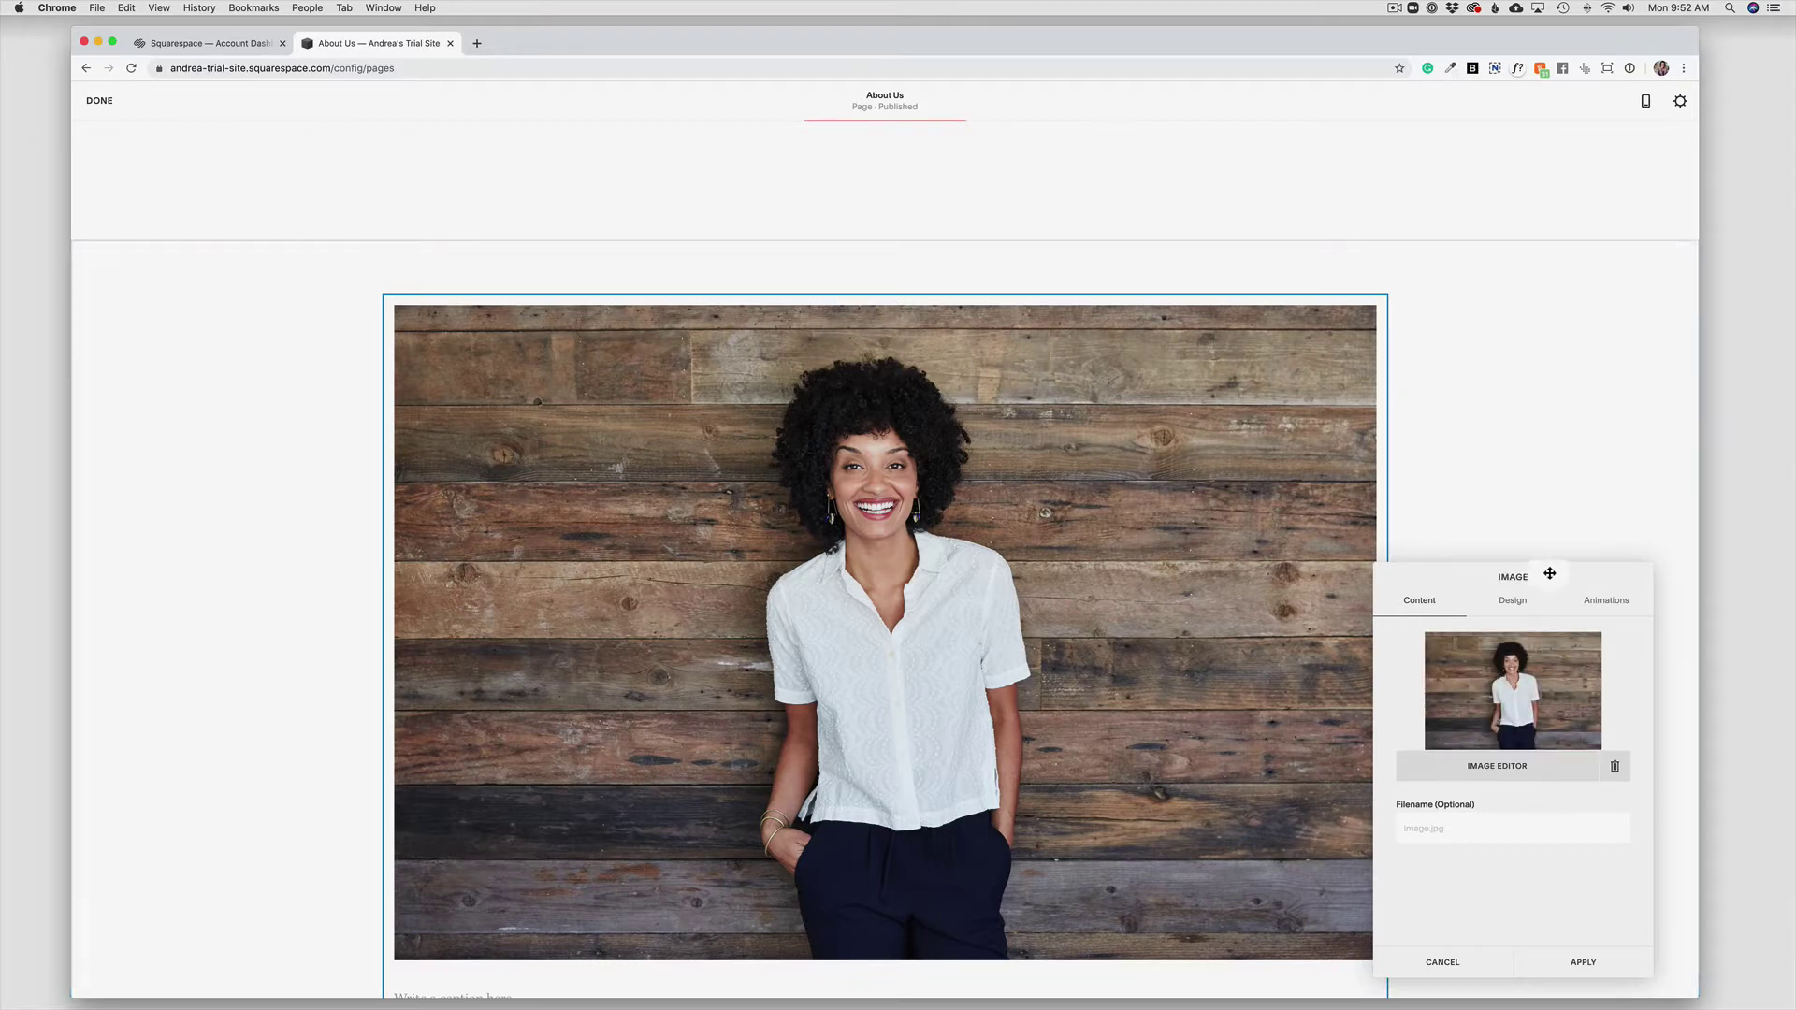
{"action": "left_click_drag", "start_coordinate": [1551, 573], "coordinate": [541, 304]}
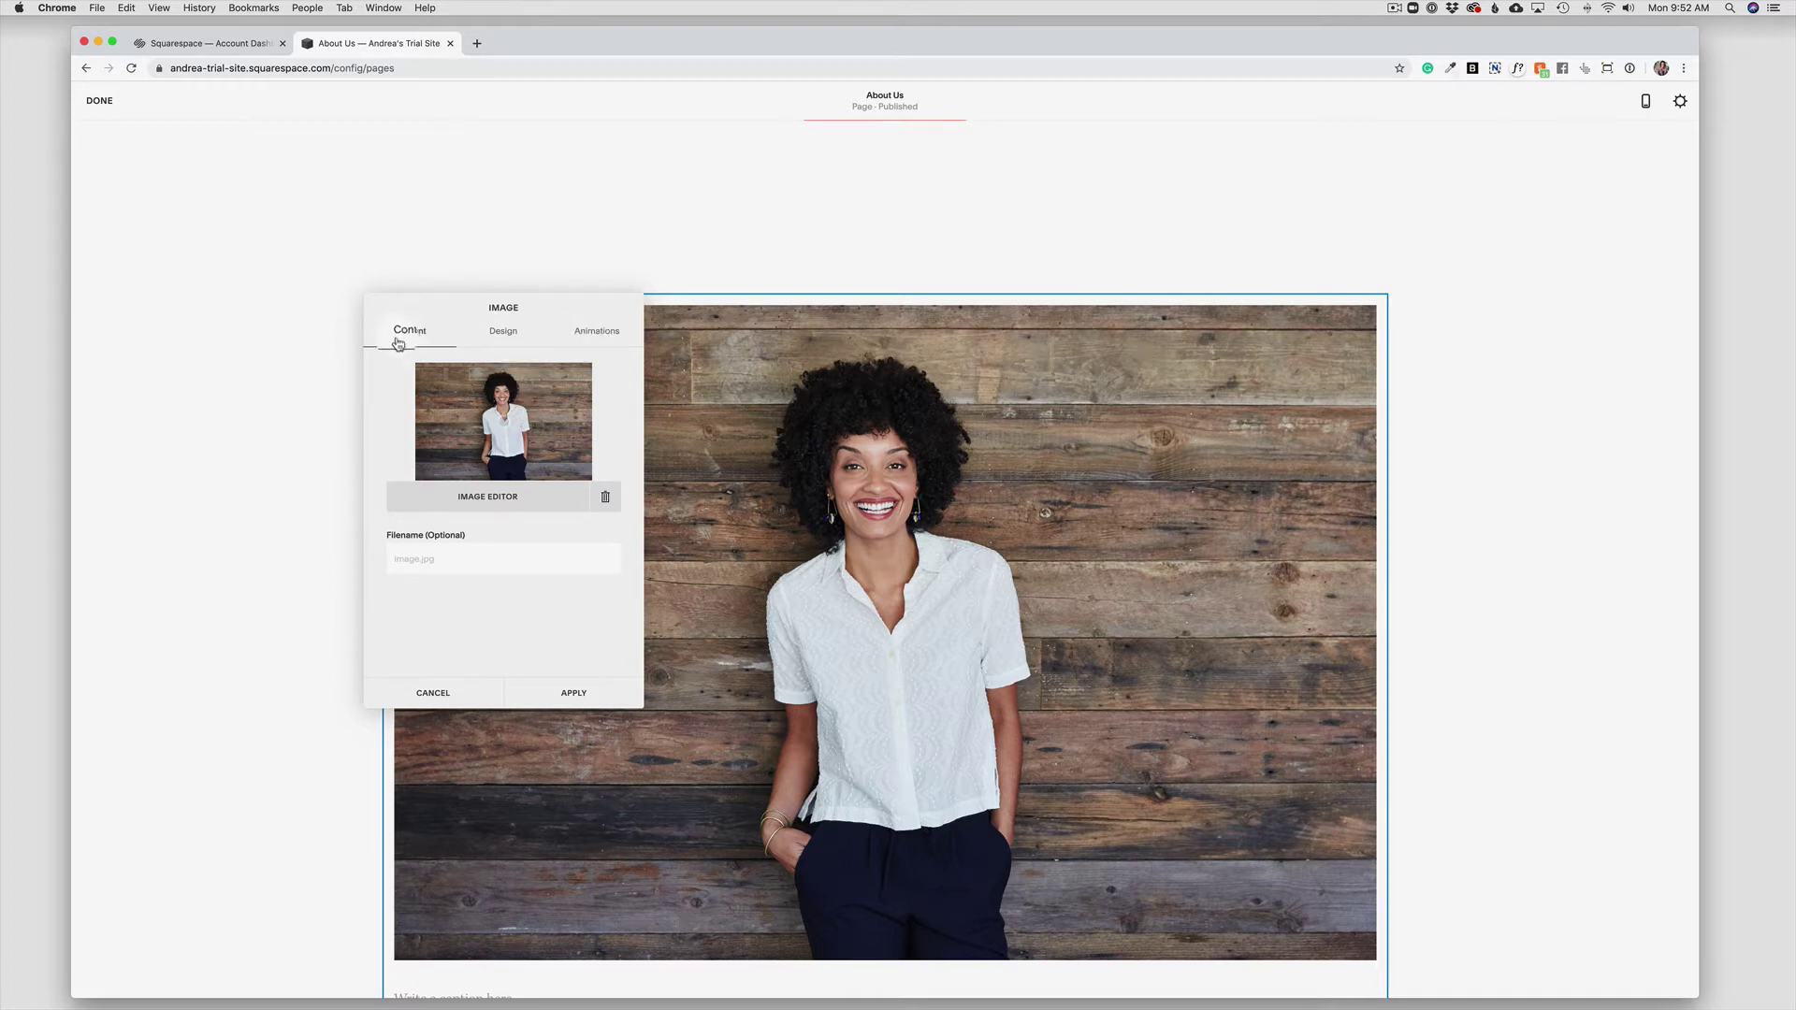
{"action": "mouse_move", "coordinate": [514, 446]}
{"action": "left_click", "coordinate": [605, 500]}
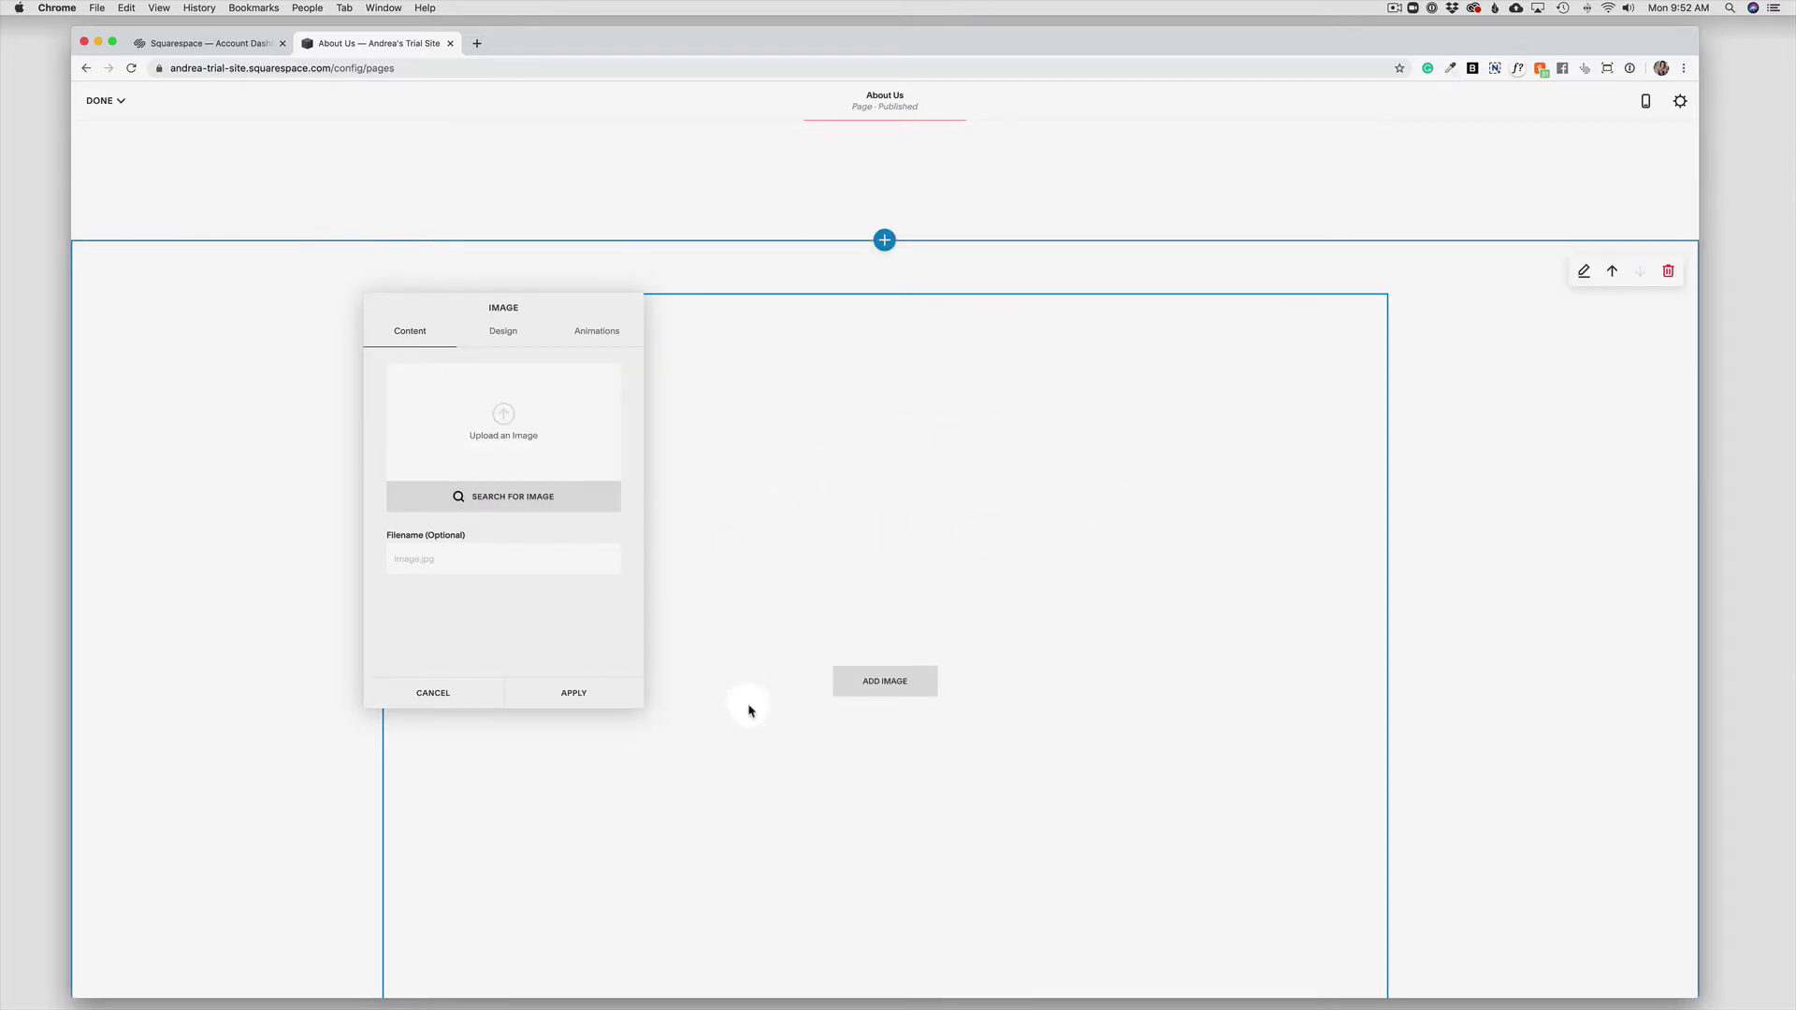
{"action": "left_click", "coordinate": [499, 435]}
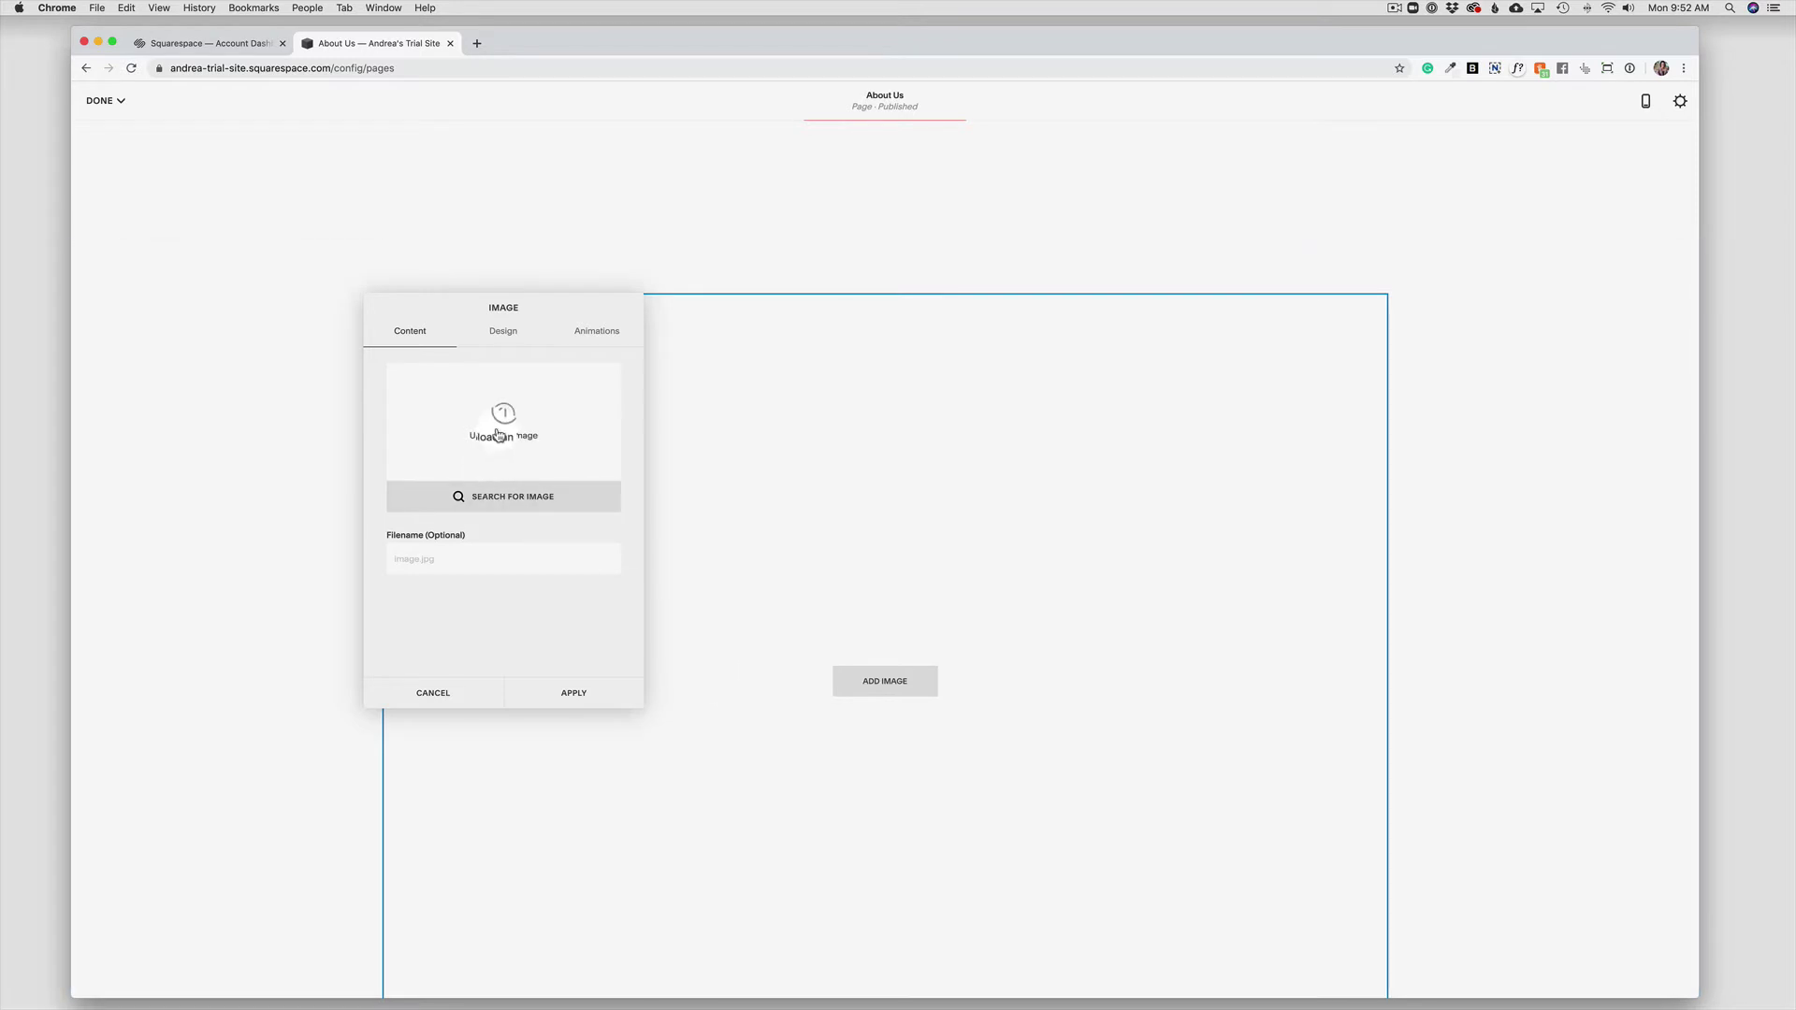
{"action": "left_click", "coordinate": [504, 415]}
{"action": "left_click", "coordinate": [506, 416]}
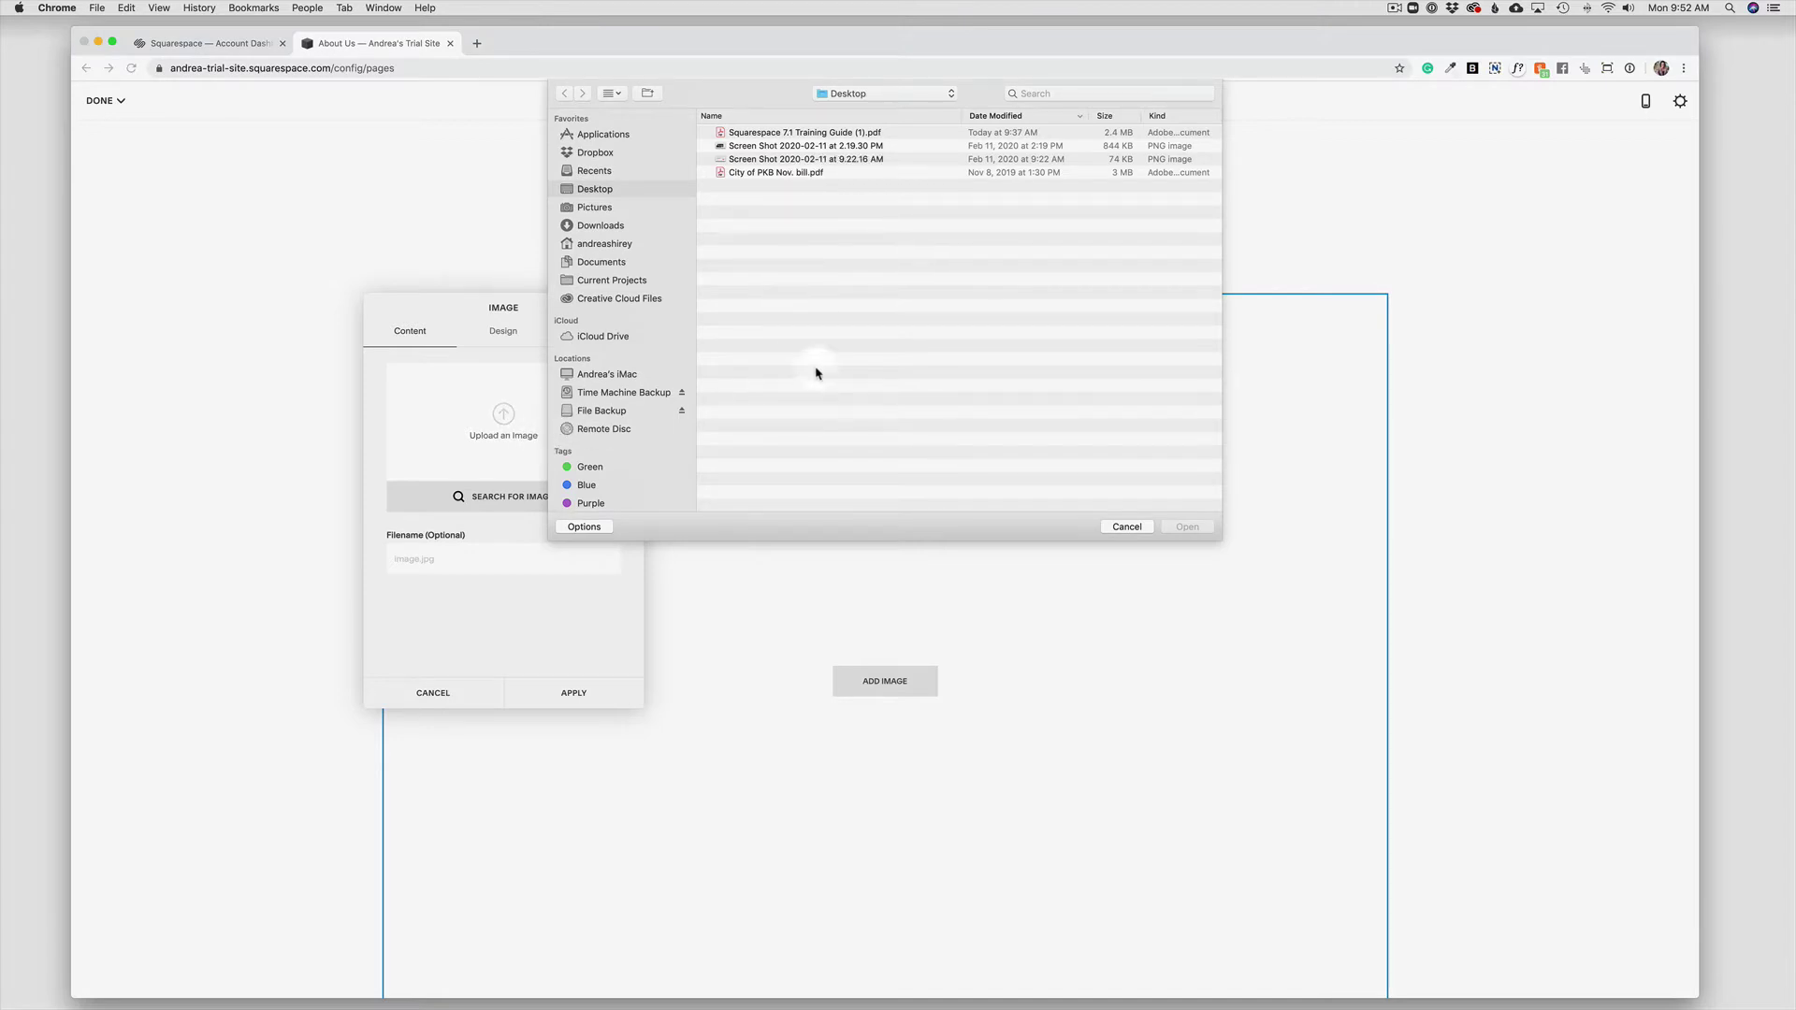
{"action": "left_click", "coordinate": [605, 264]}
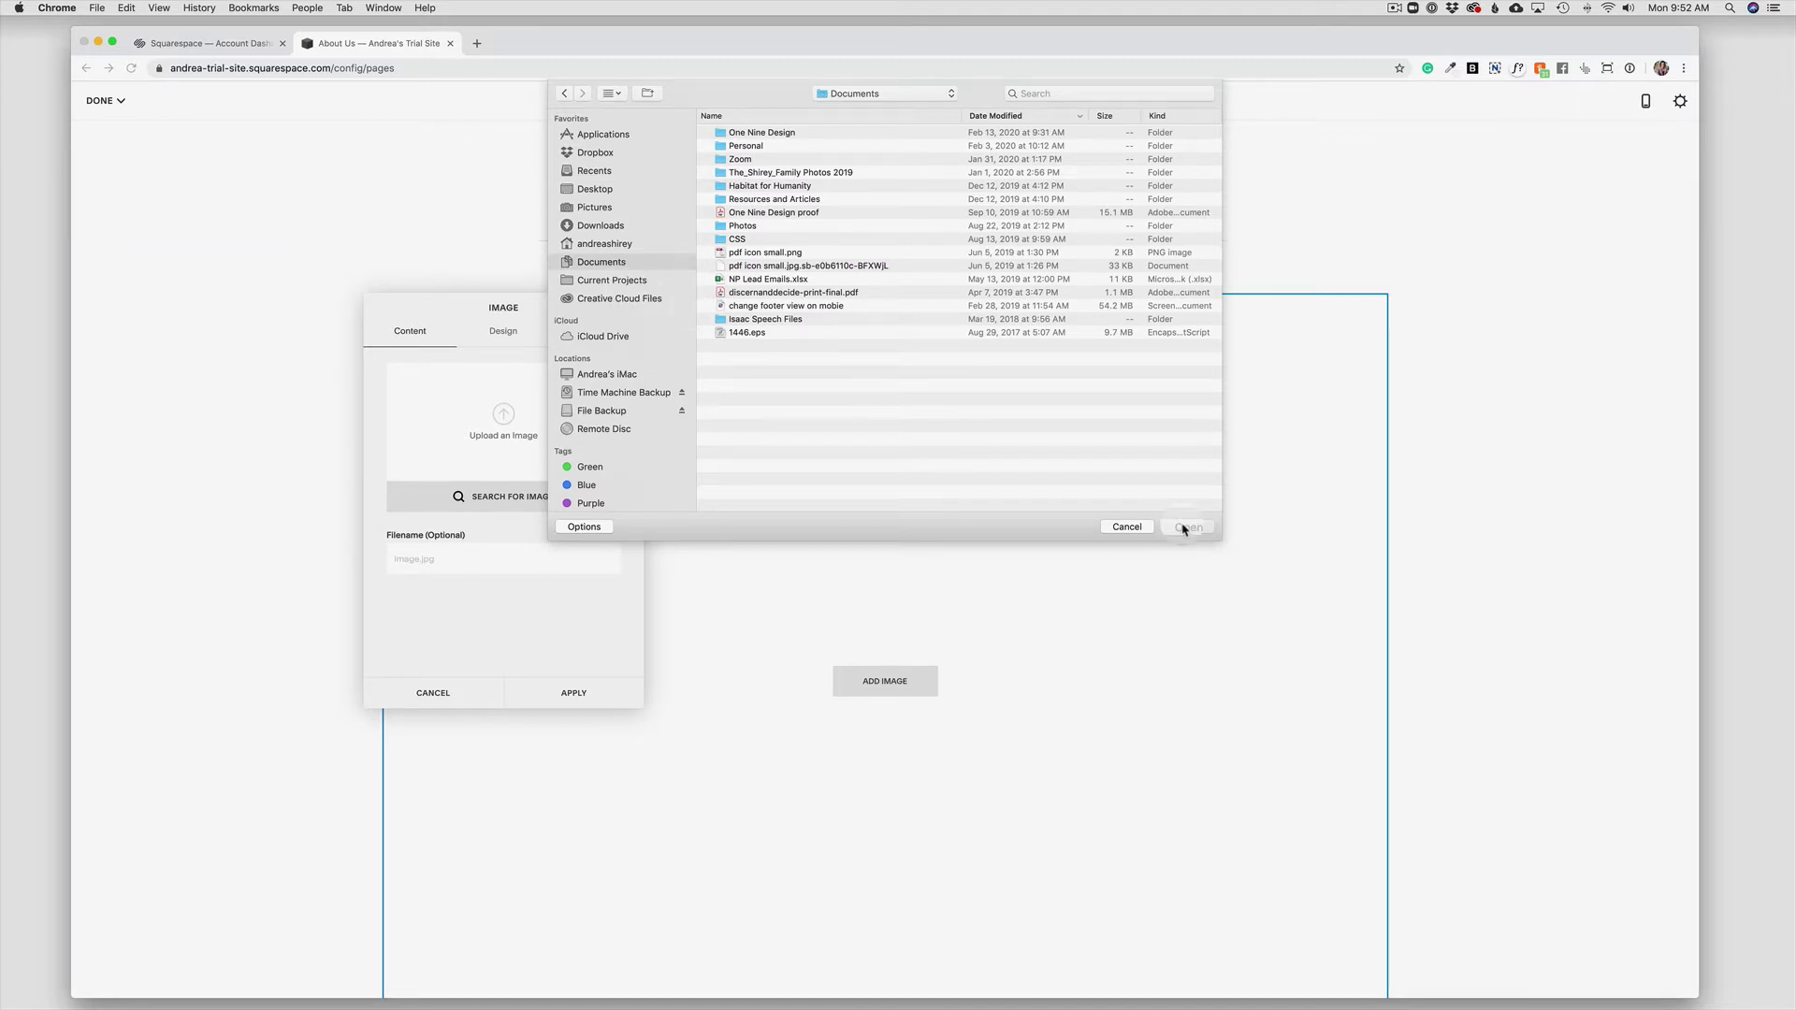
{"action": "left_click", "coordinate": [1129, 528]}
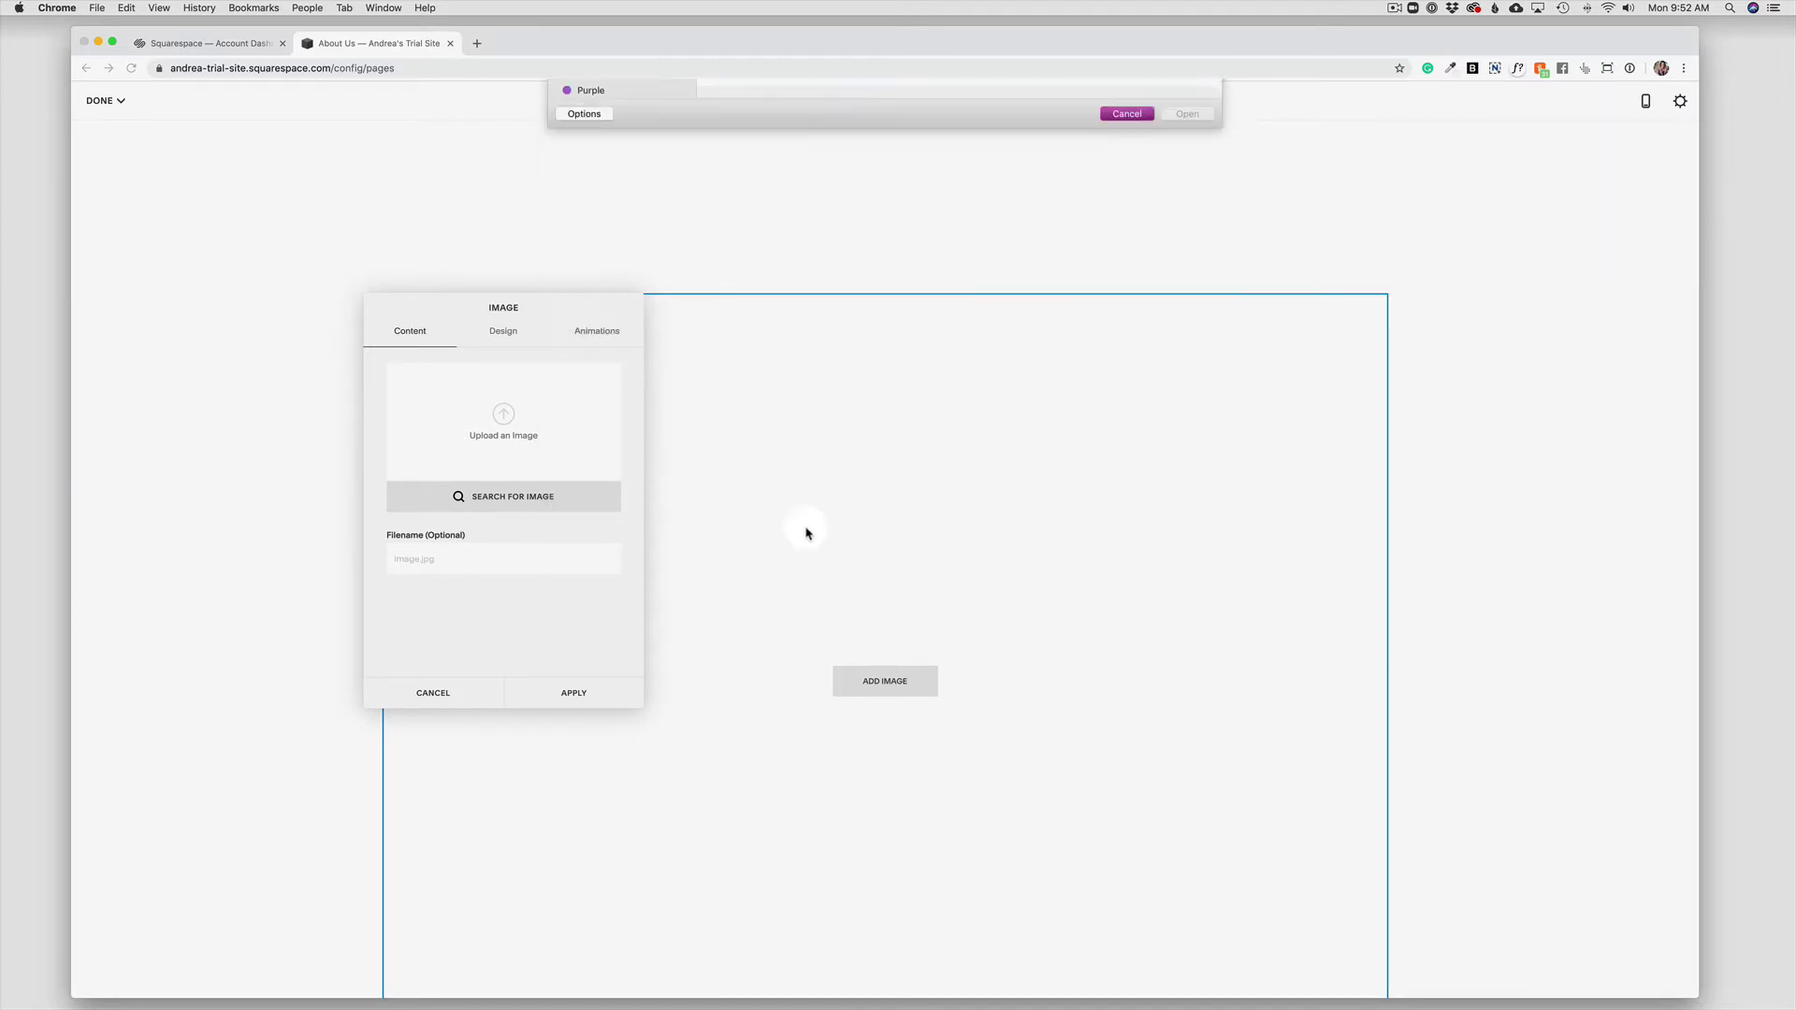
Search the free Unsplash stock library and add the palm tree photo to the empty image block.
{"action": "left_click", "coordinate": [481, 502]}
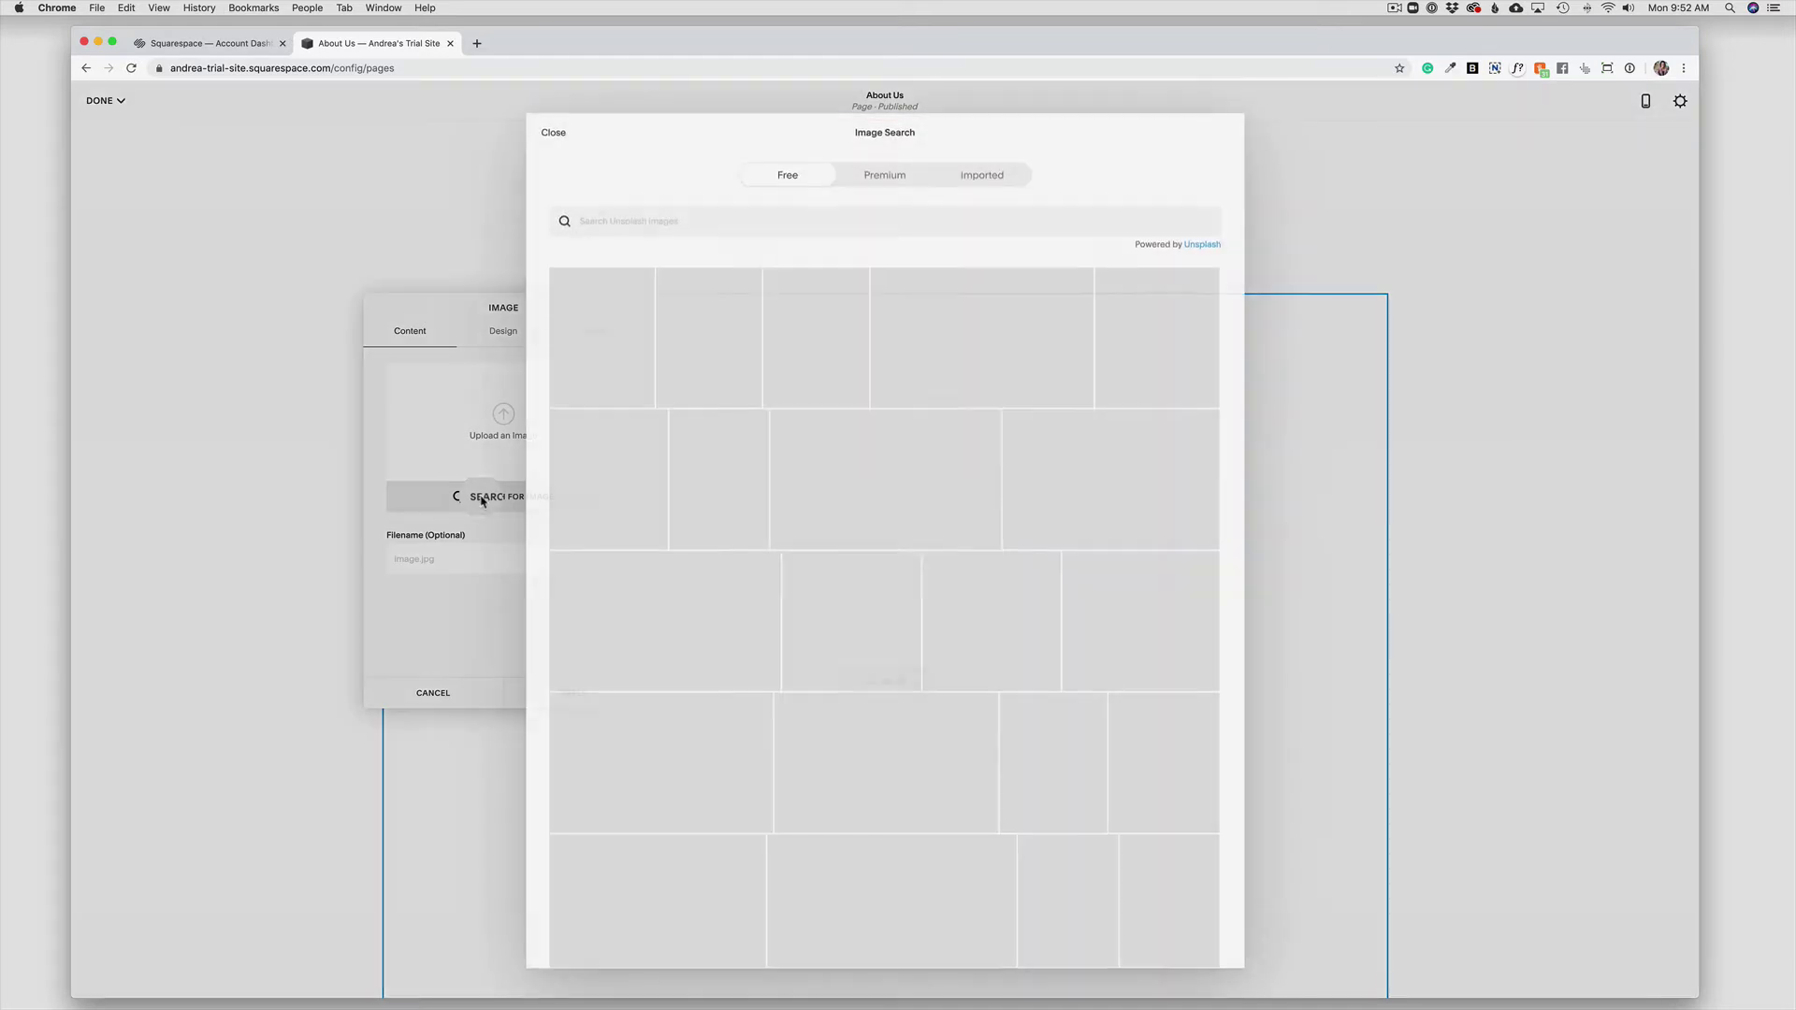
{"action": "mouse_move", "coordinate": [711, 503]}
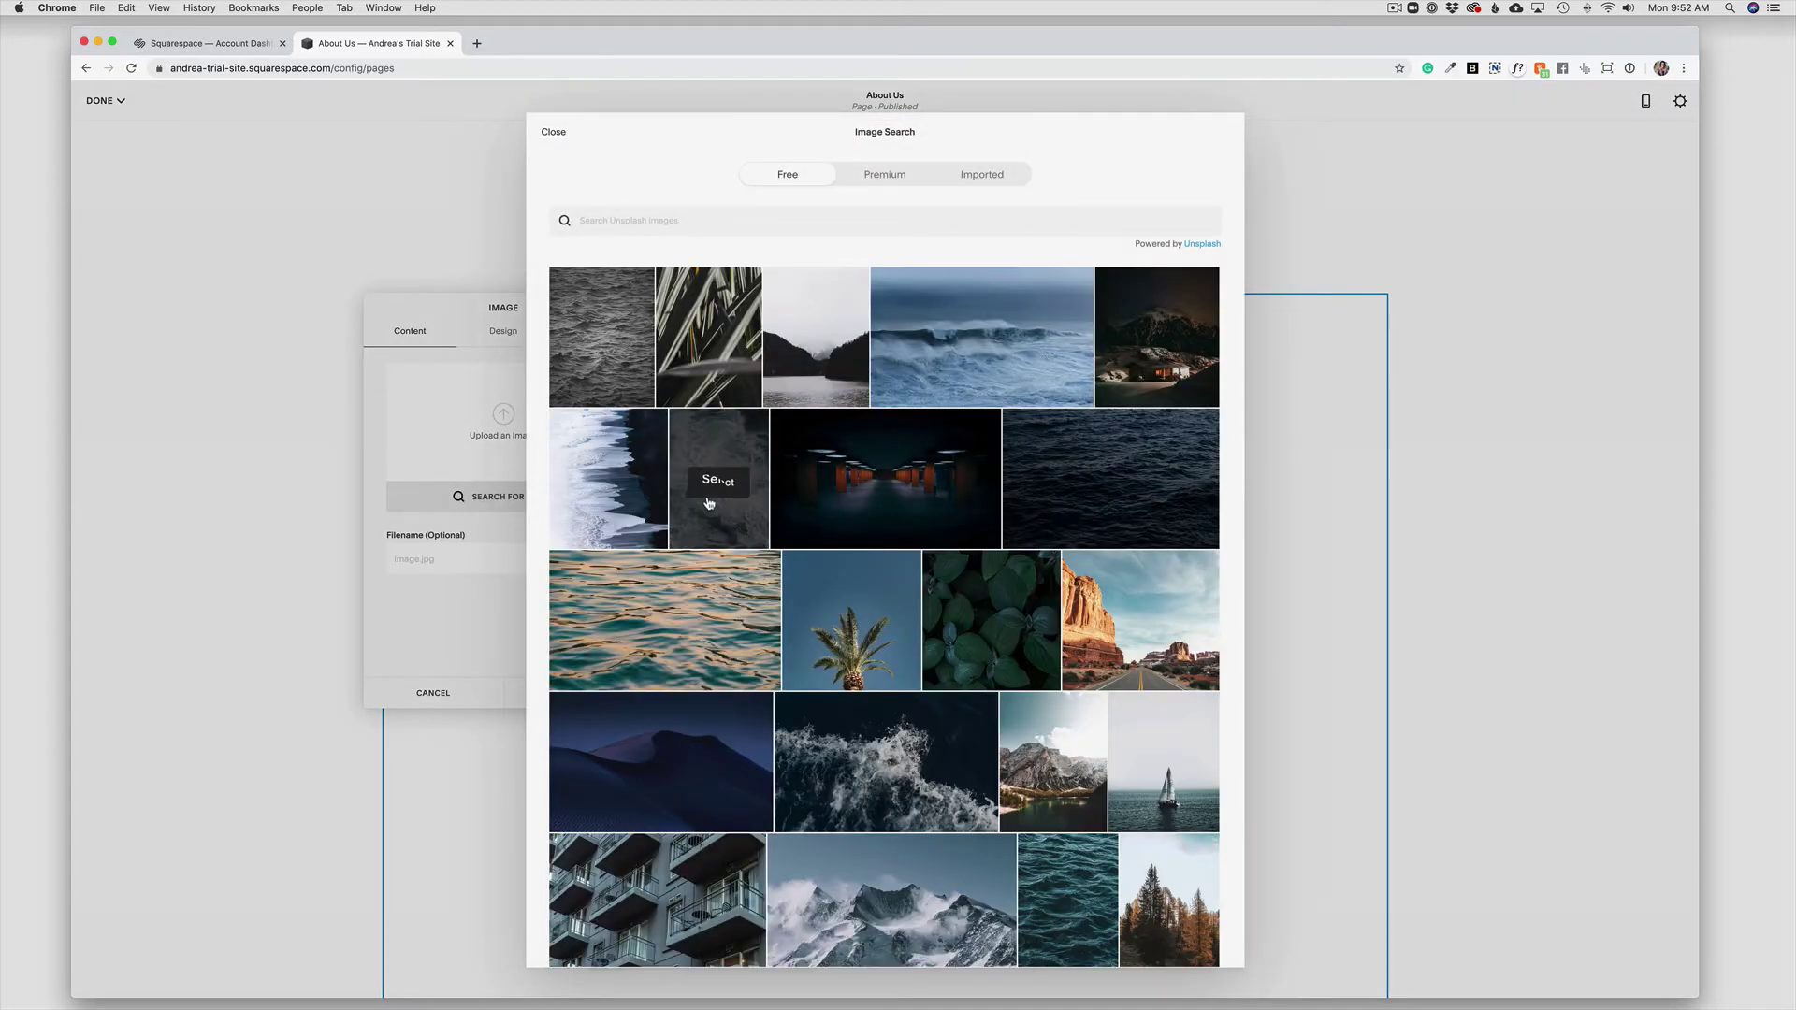
{"action": "left_click", "coordinate": [1205, 251]}
{"action": "mouse_move", "coordinate": [1070, 319]}
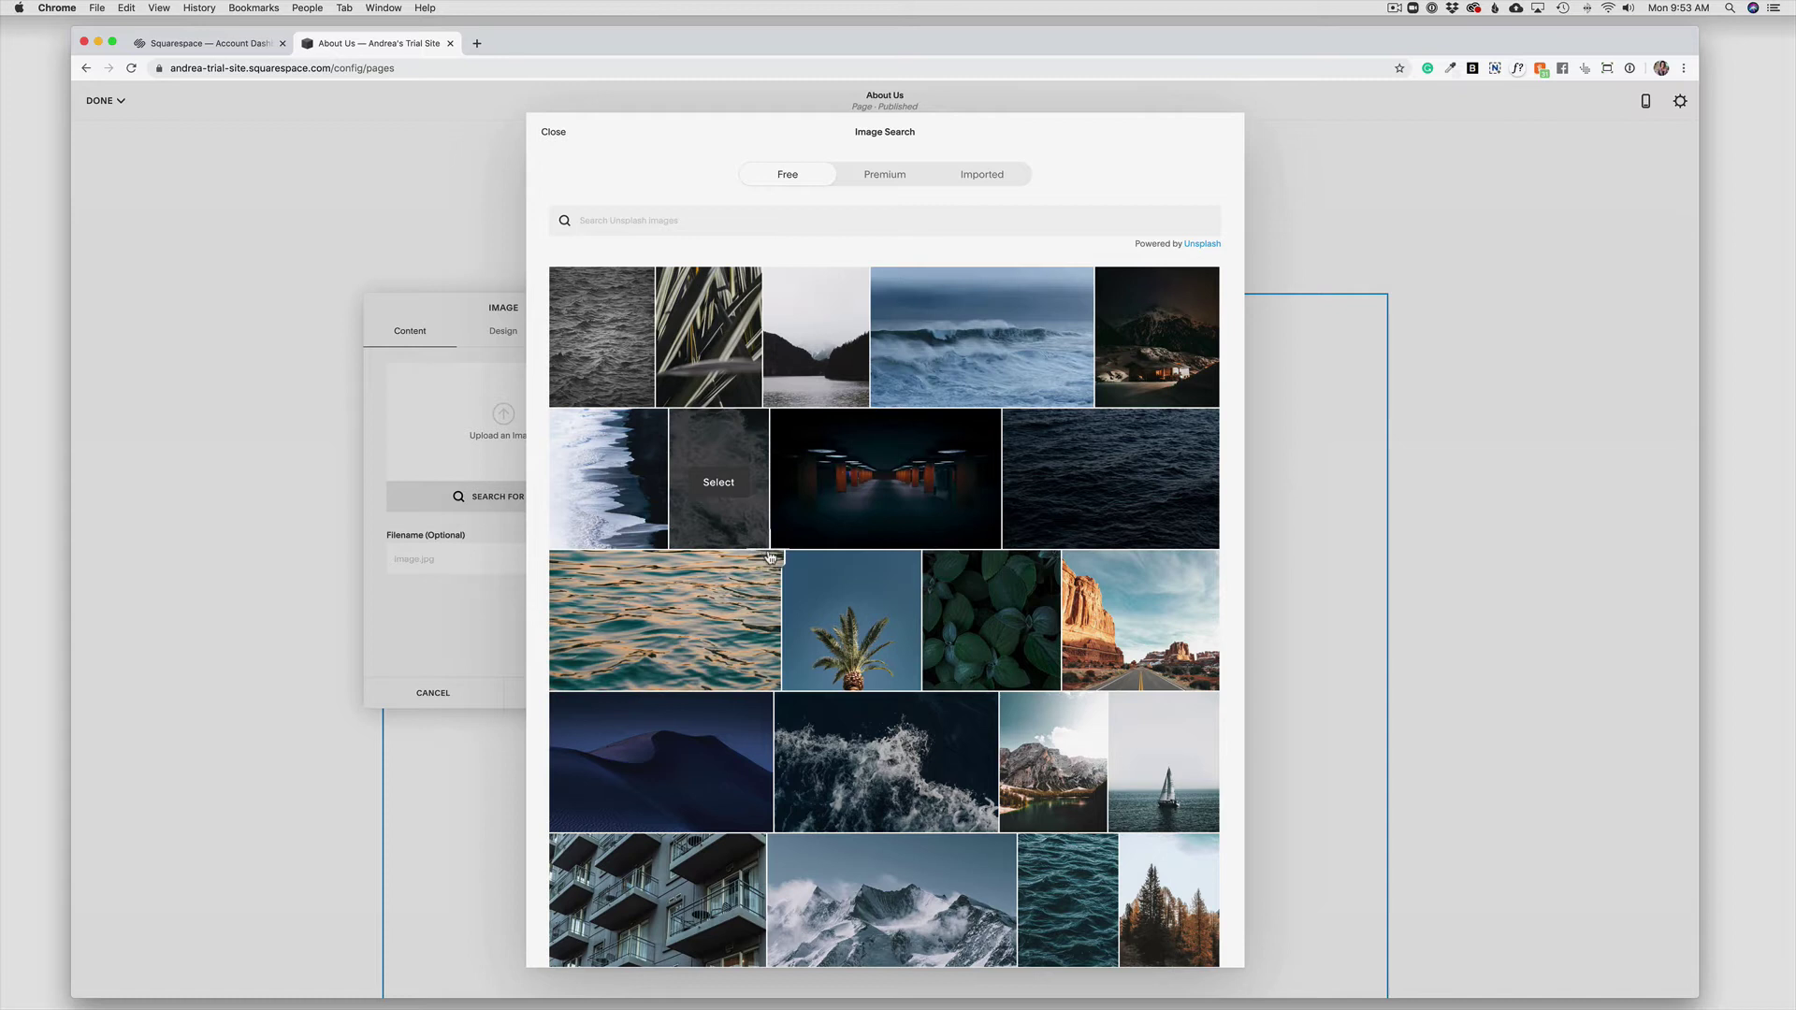
{"action": "mouse_move", "coordinate": [769, 558]}
{"action": "scroll", "coordinate": [769, 558], "scroll_direction": "down", "scroll_amount": 3}
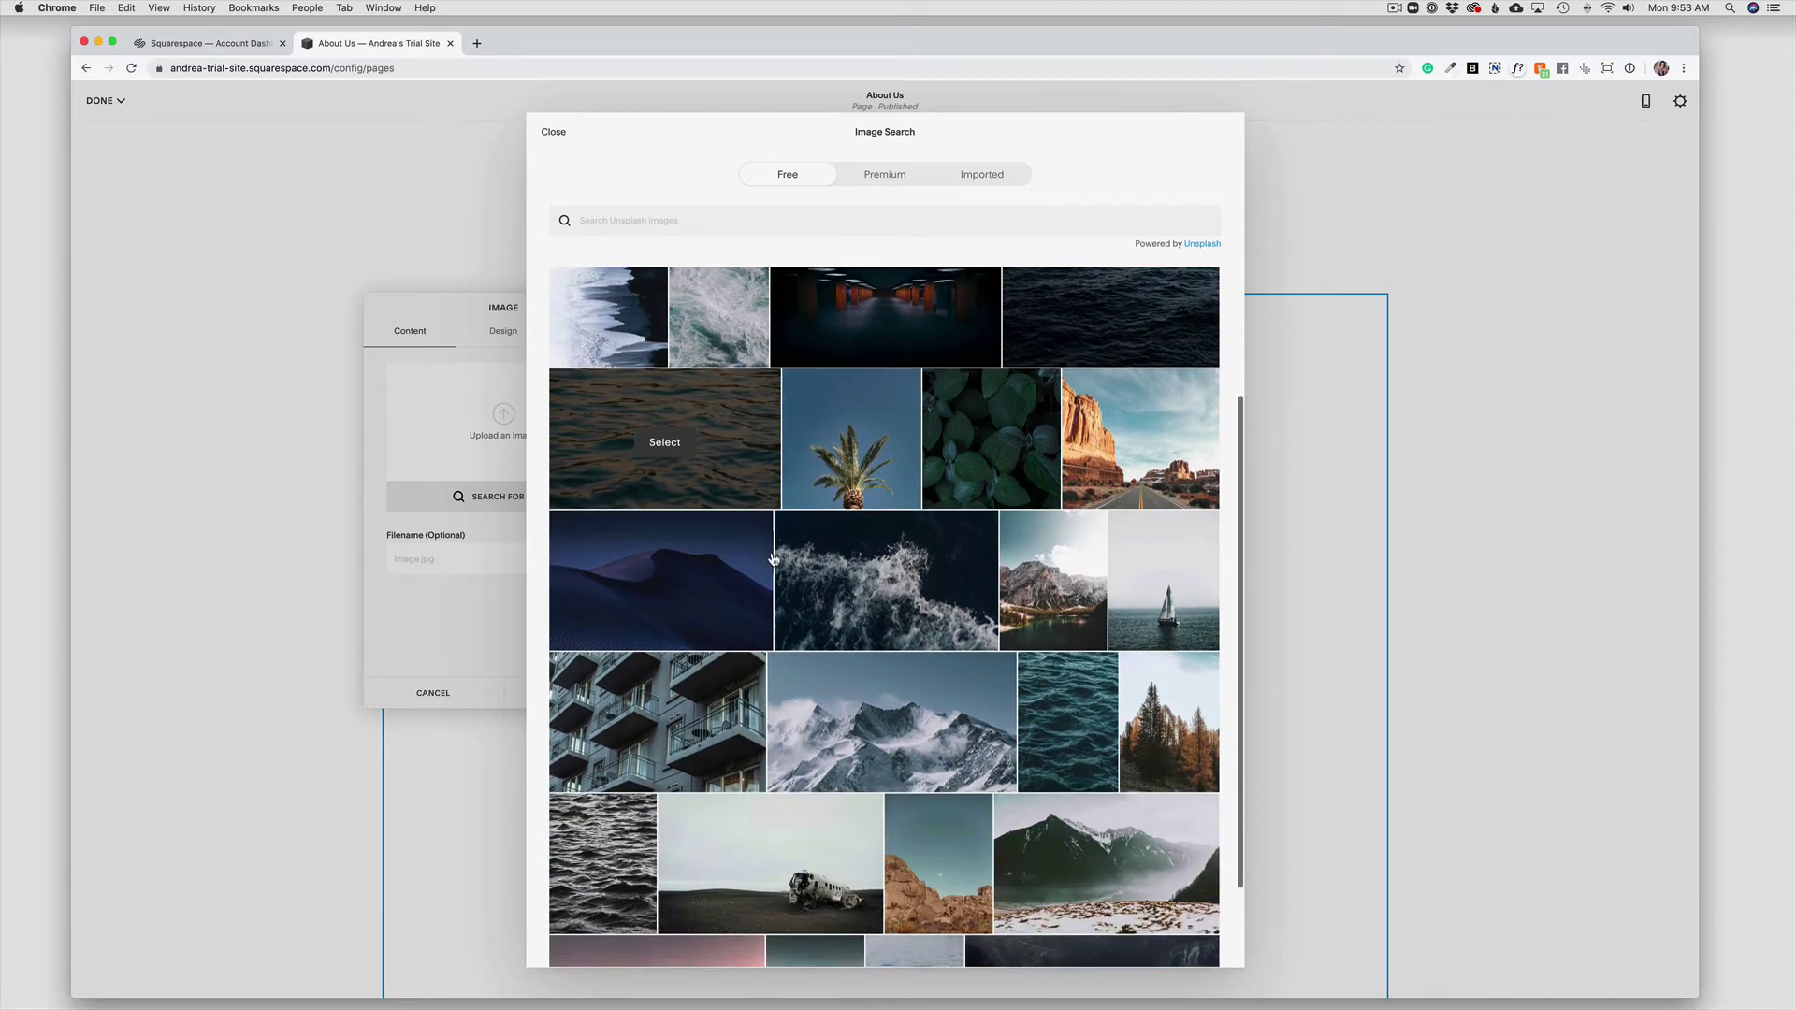
{"action": "scroll", "coordinate": [773, 558], "scroll_direction": "down", "scroll_amount": 2}
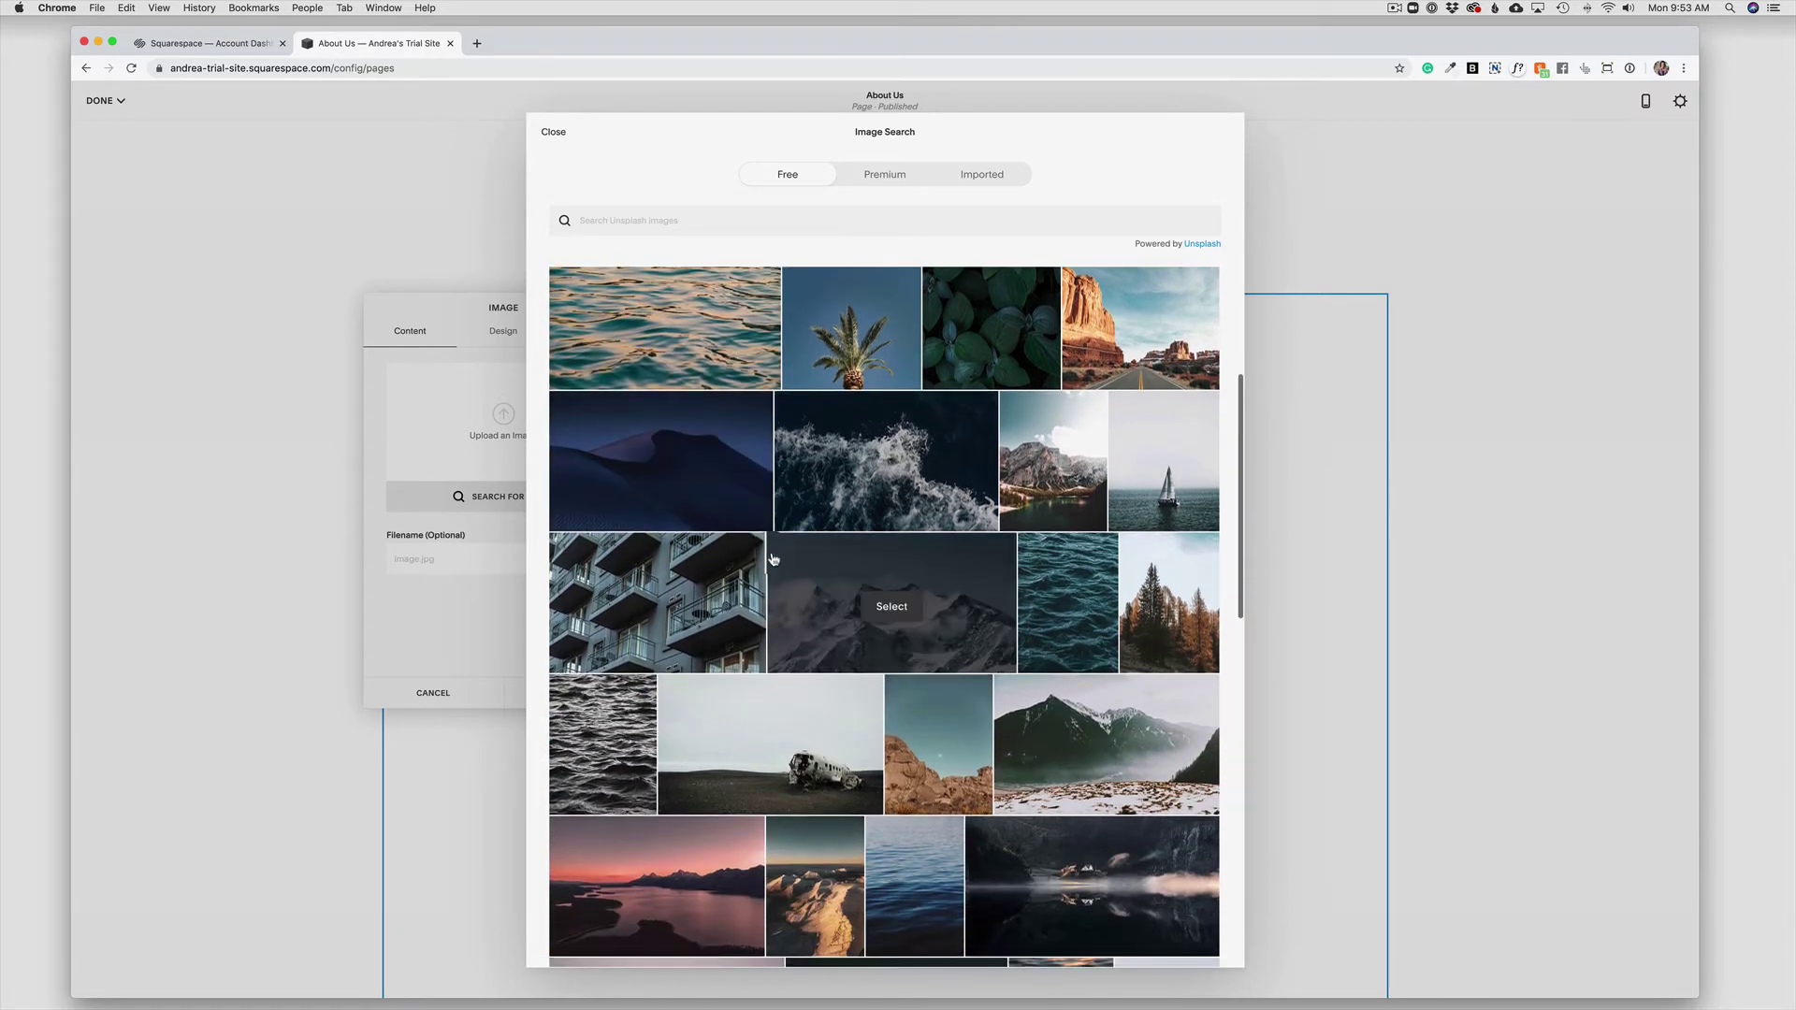
{"action": "scroll", "coordinate": [773, 558], "scroll_direction": "down", "scroll_amount": 2}
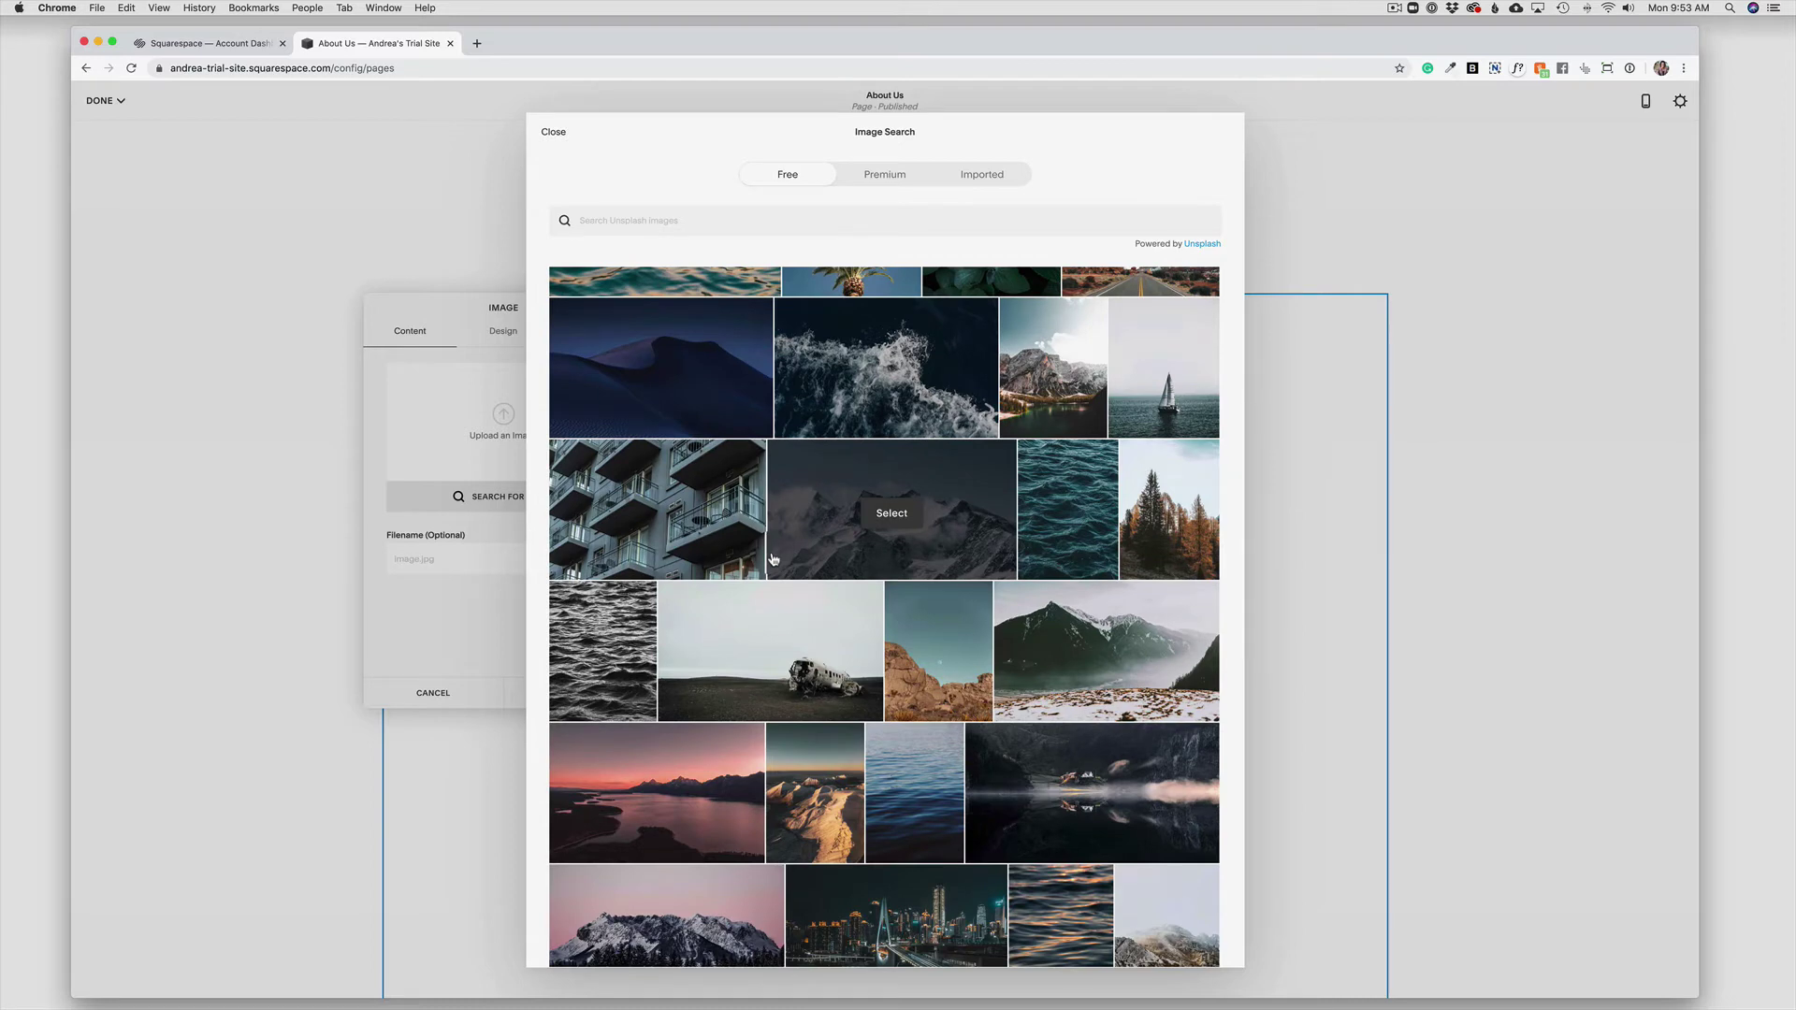
{"action": "scroll", "coordinate": [773, 558], "scroll_direction": "up", "scroll_amount": 3}
{"action": "scroll", "coordinate": [774, 558], "scroll_direction": "up", "scroll_amount": 2}
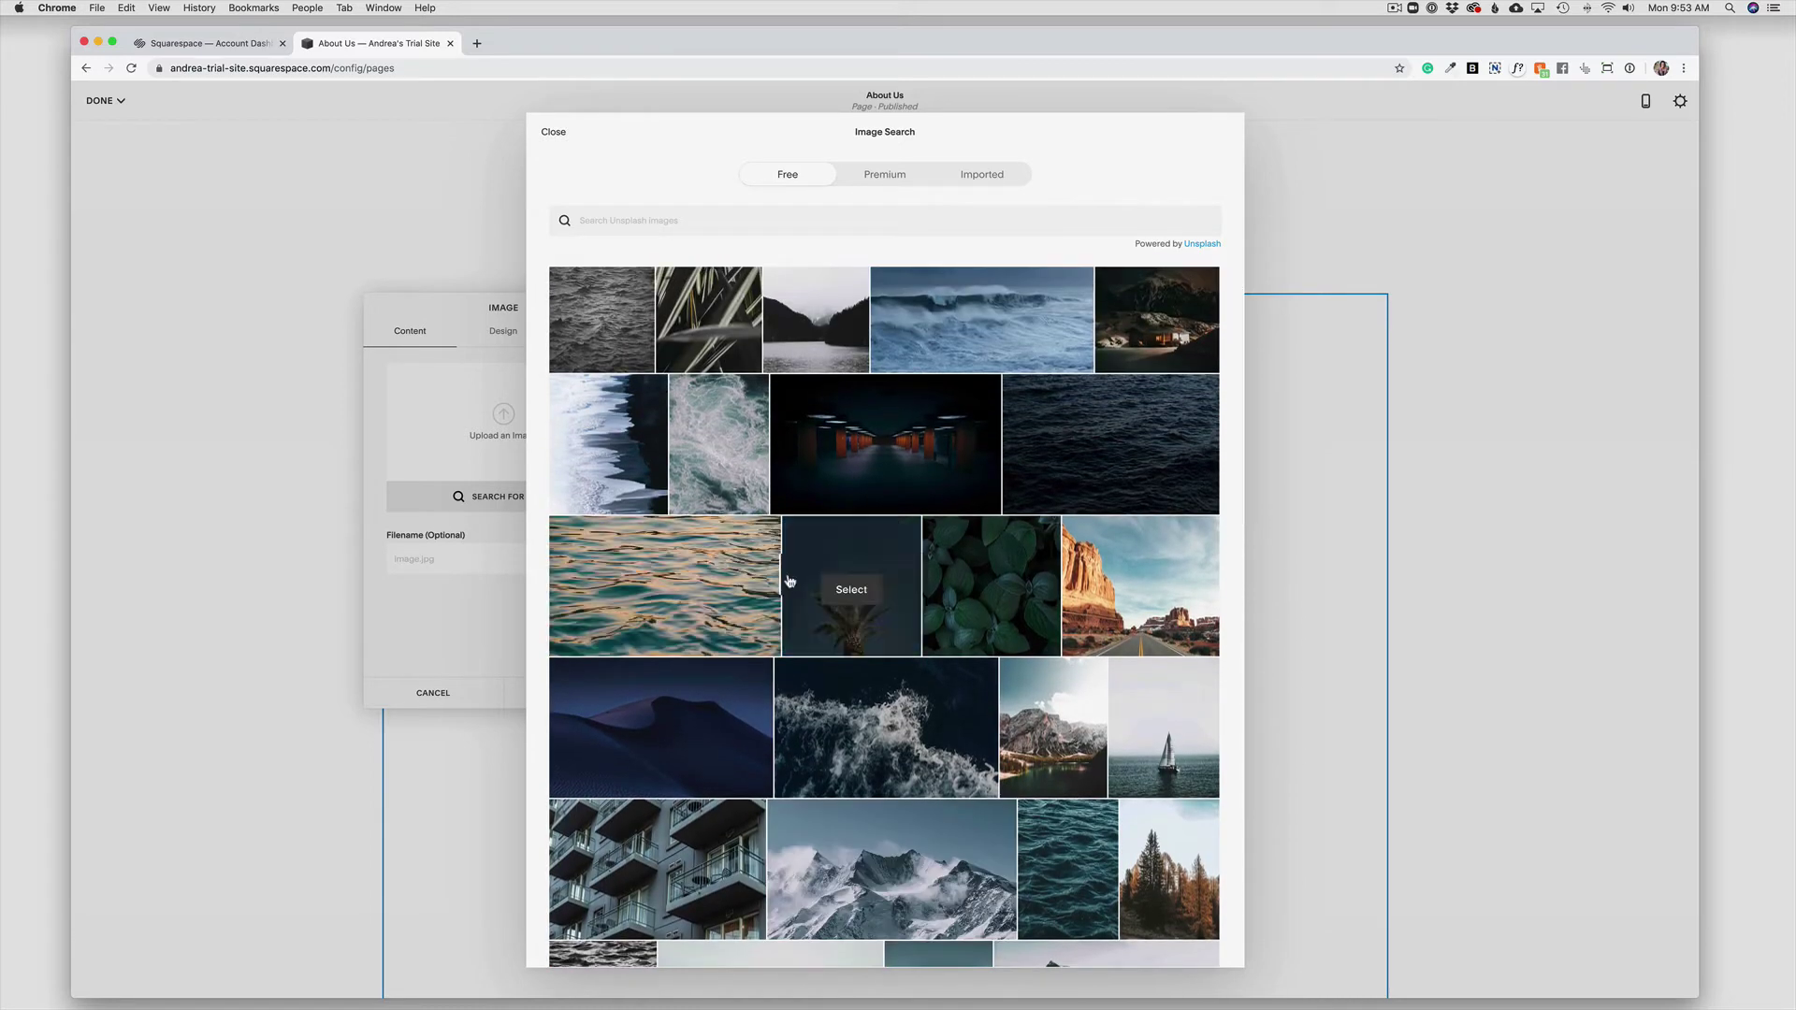
{"action": "left_click", "coordinate": [864, 599]}
{"action": "left_click", "coordinate": [1046, 614]}
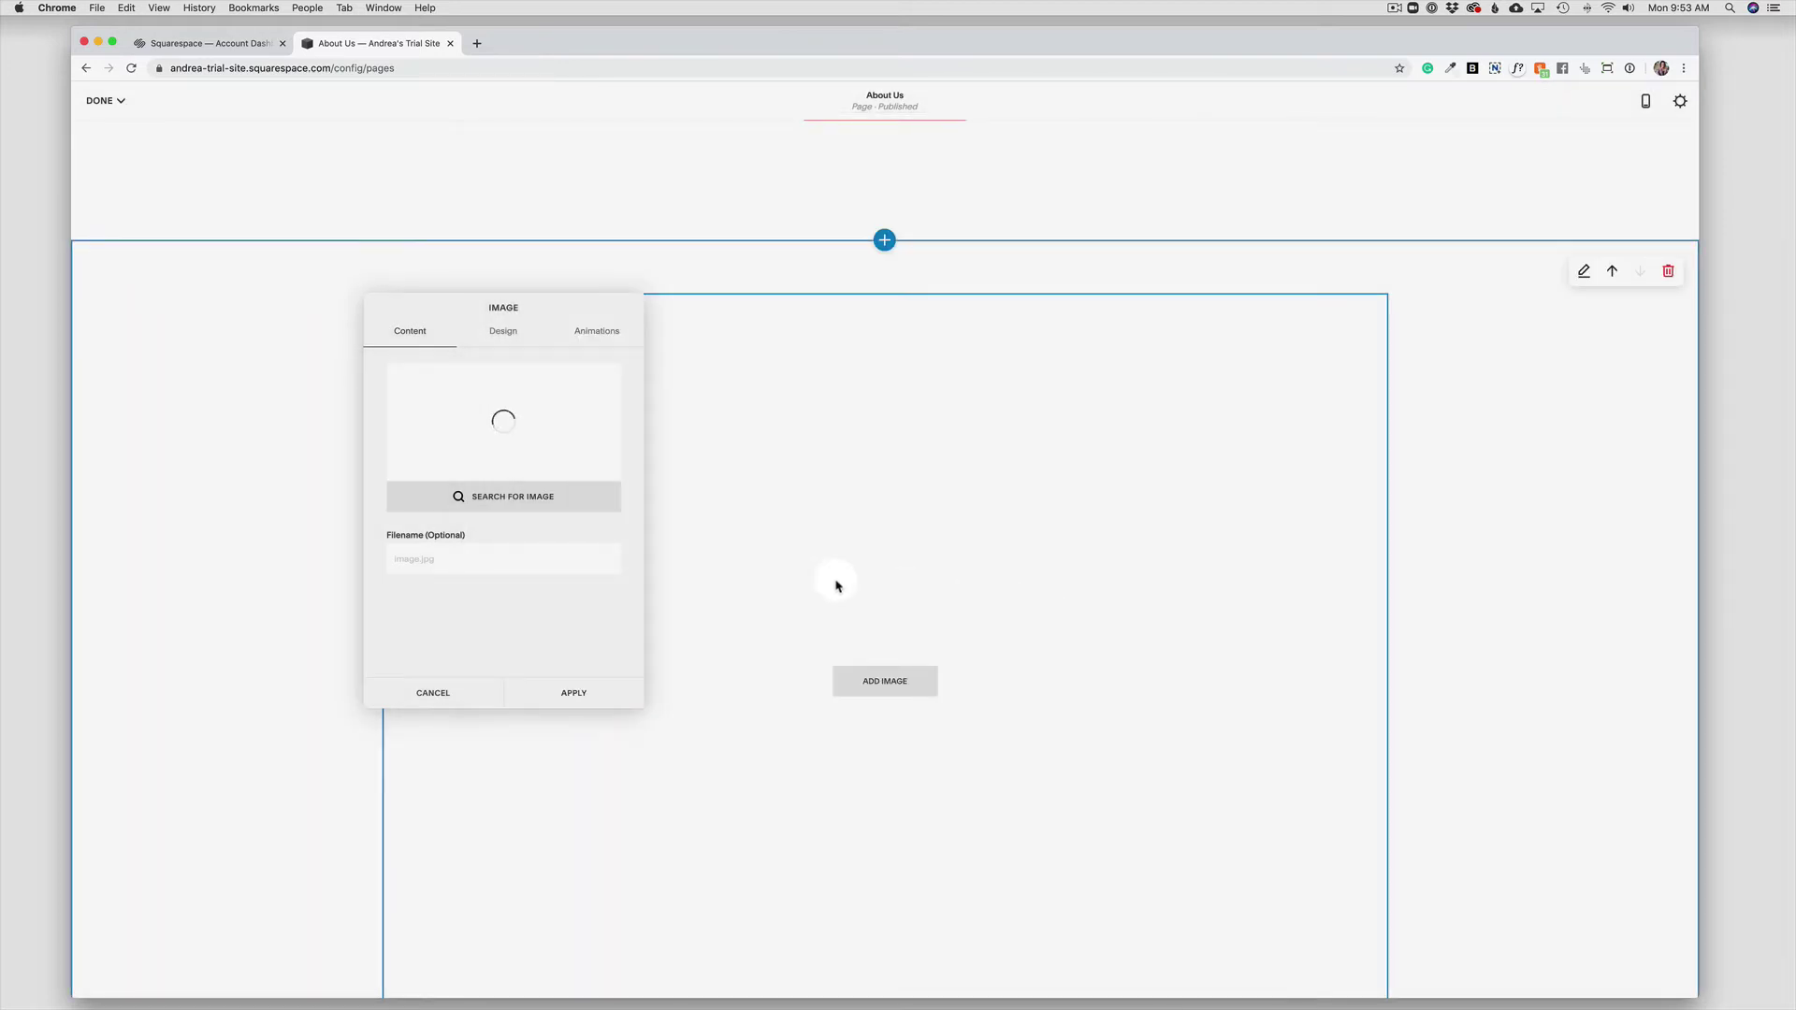
{"action": "left_click", "coordinate": [470, 473]}
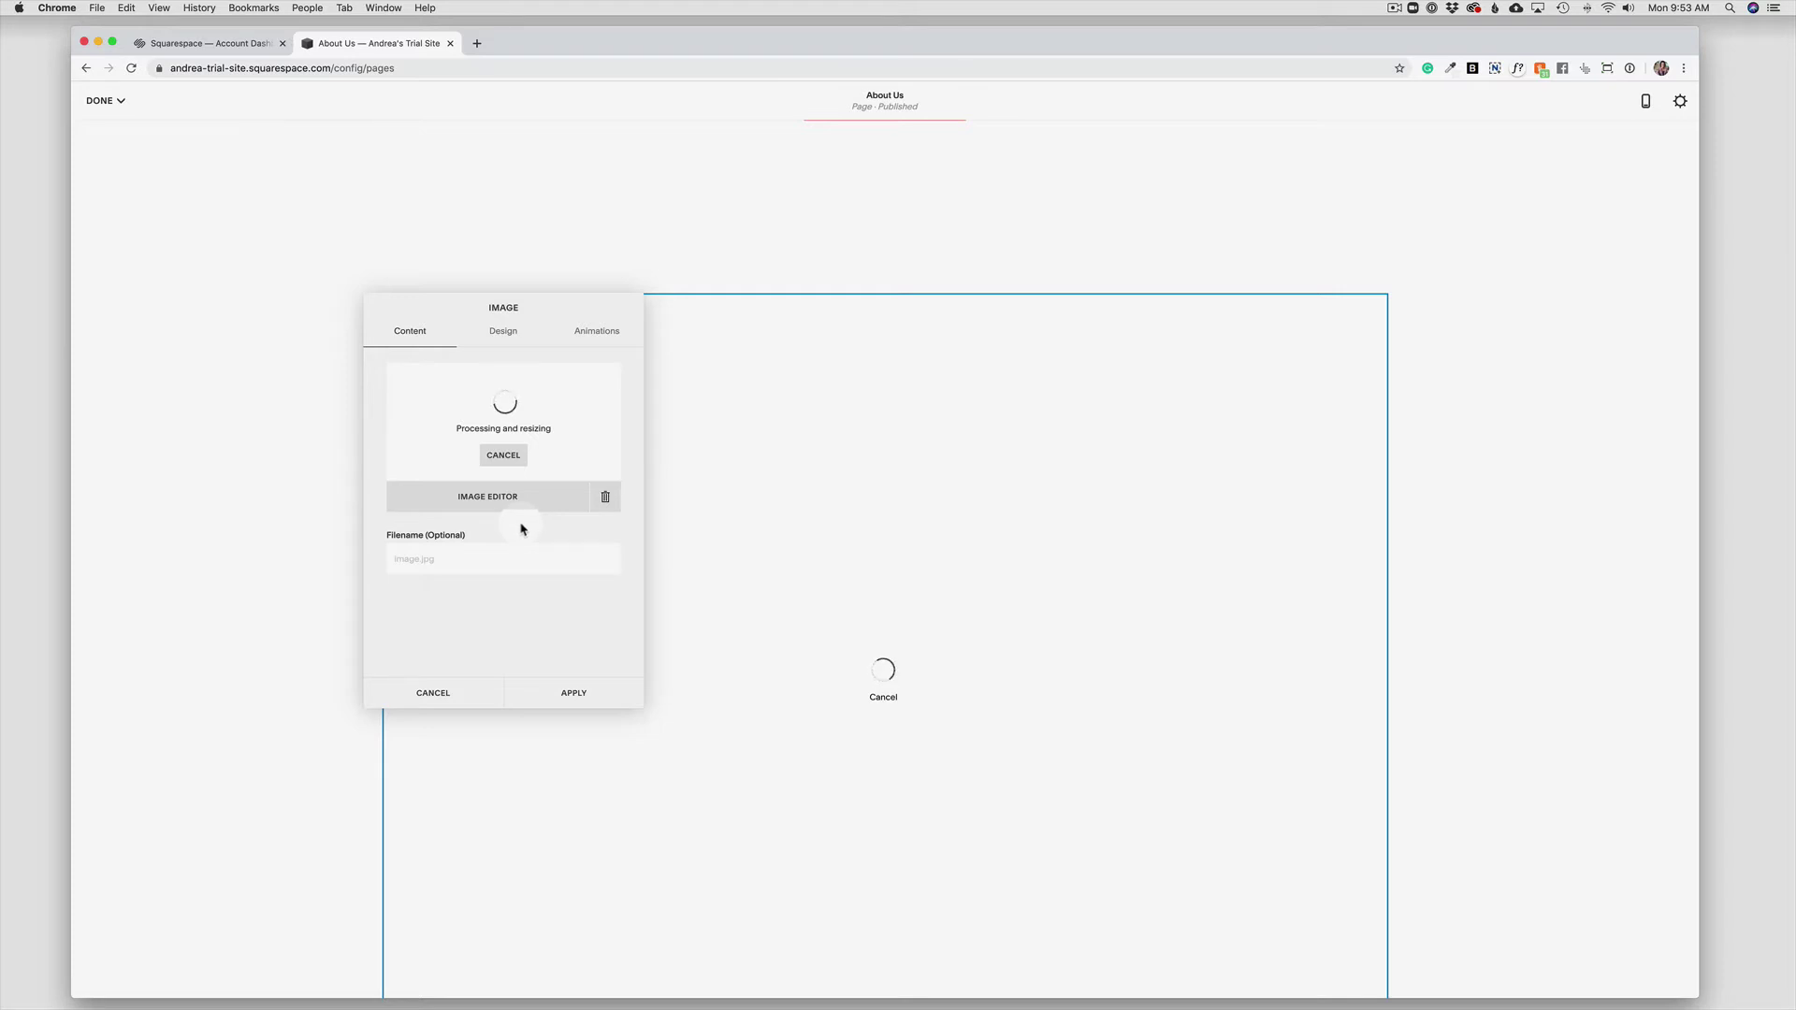
Give the image the file name 'palm tree at the legacy resort'.
{"action": "left_click", "coordinate": [409, 559]}
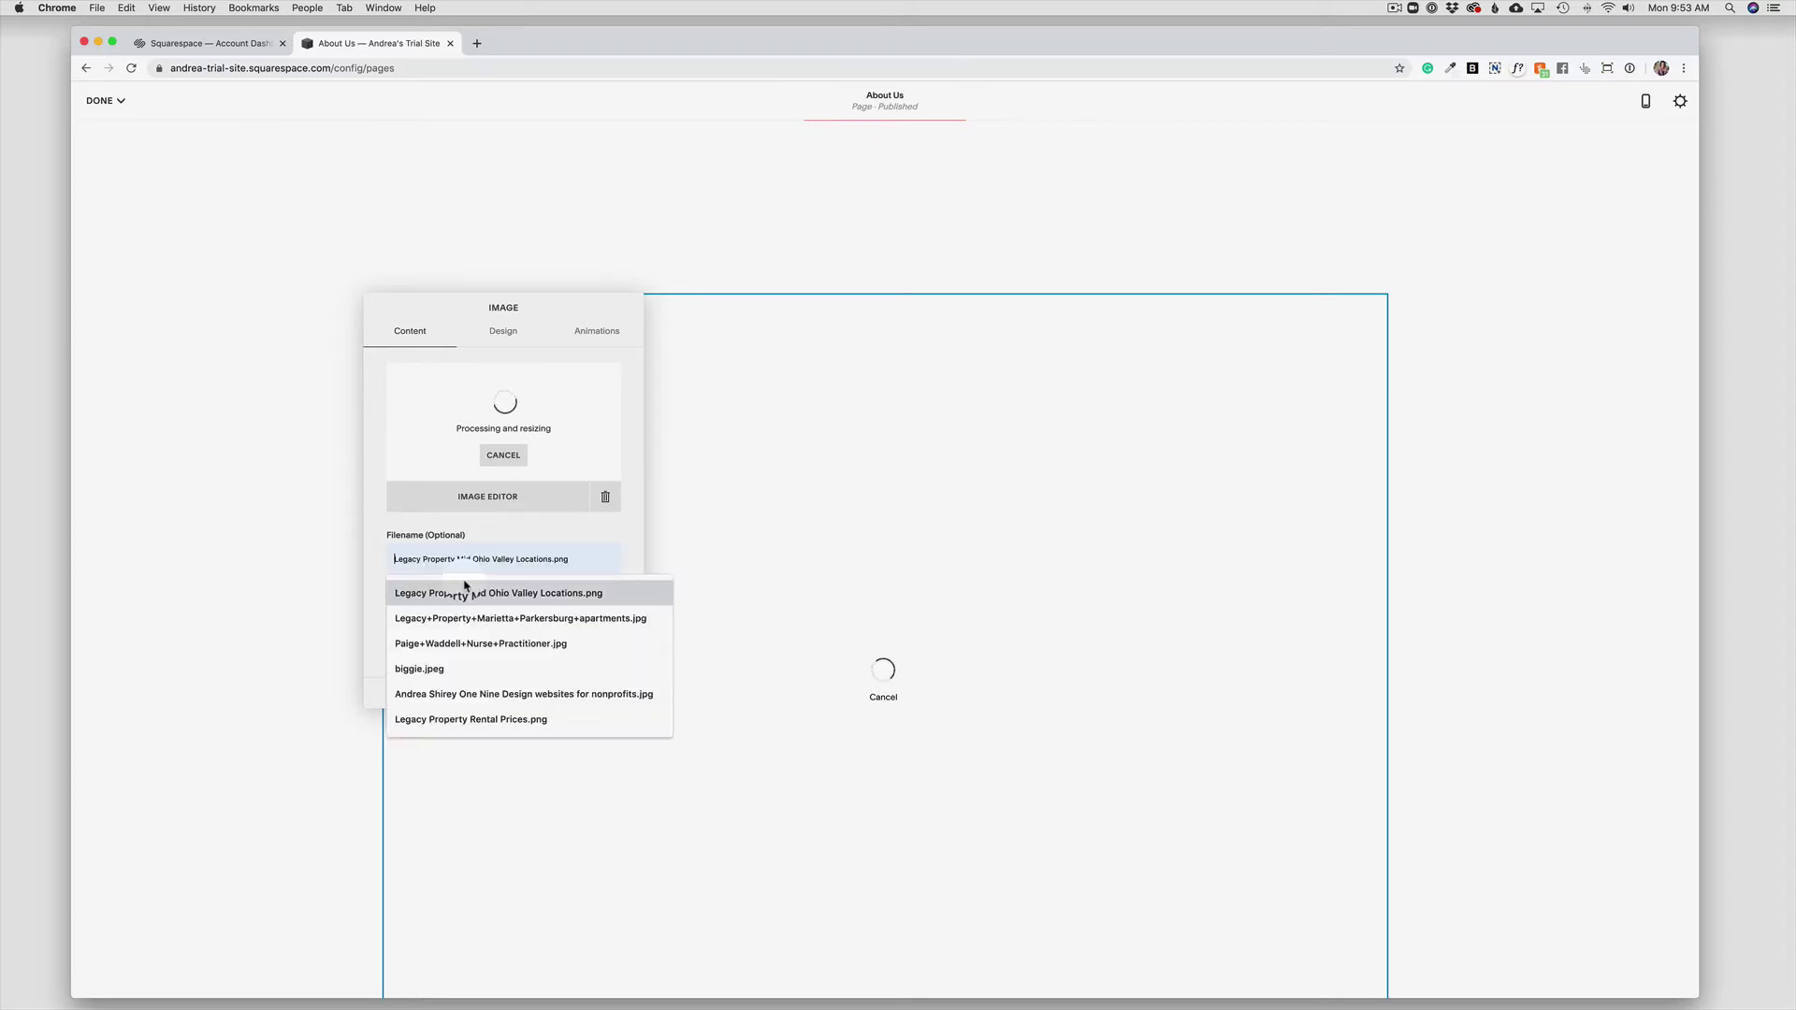
{"action": "left_click", "coordinate": [490, 535]}
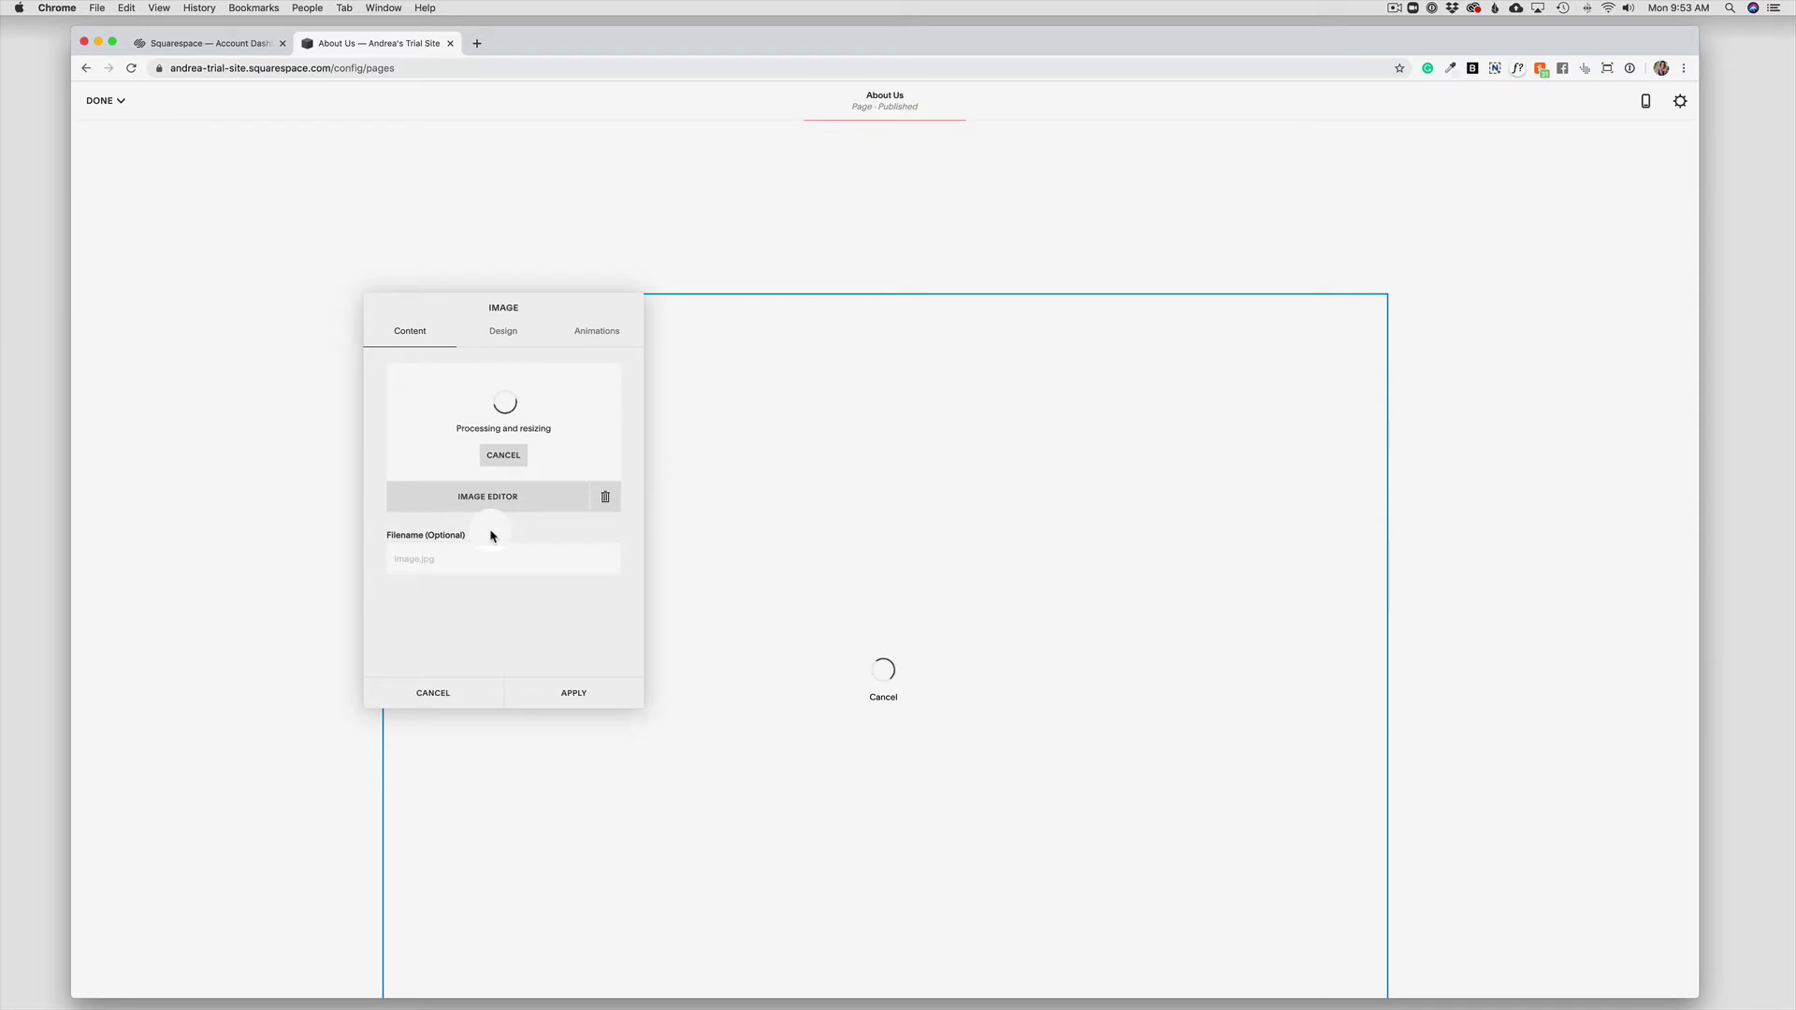
{"action": "left_click", "coordinate": [410, 559]}
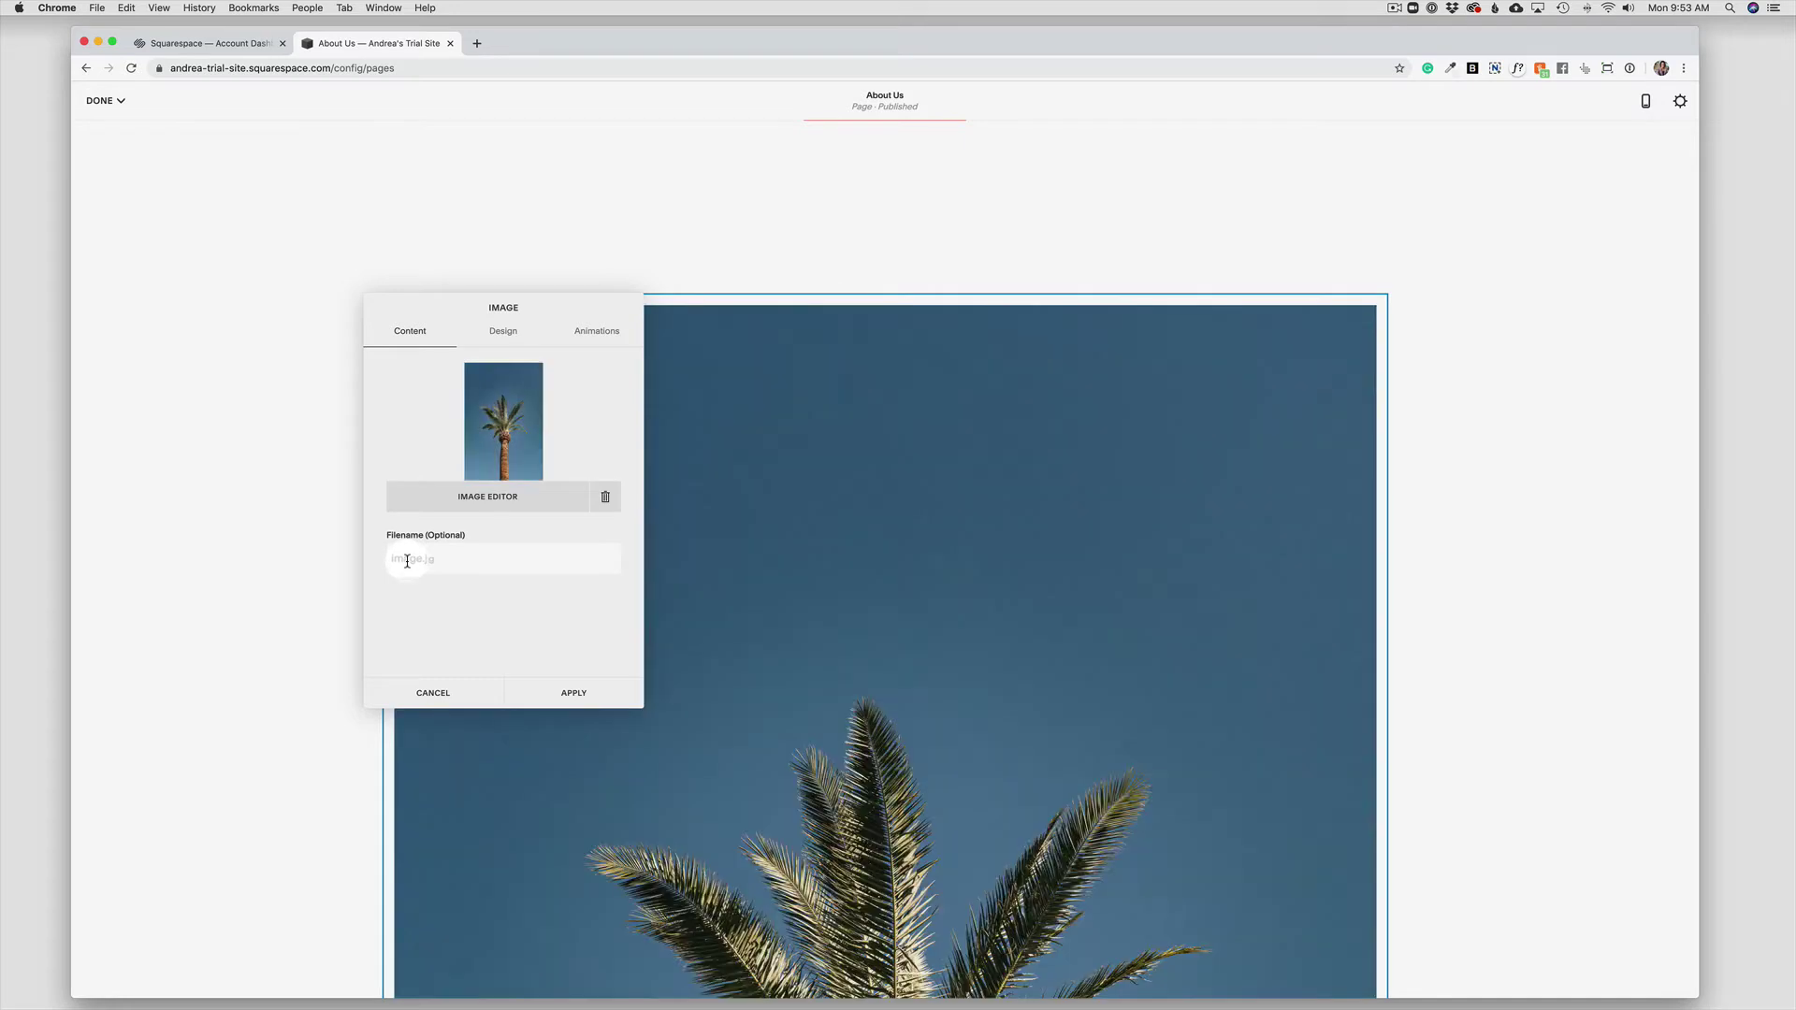
{"action": "left_click", "coordinate": [407, 560]}
{"action": "type", "text": "palm"}
{"action": "type", "text": "ee at the legacy resort"}
{"action": "left_click", "coordinate": [413, 570]}
Scroll through the Image panel and bring up the Design layout options.
{"action": "scroll", "coordinate": [986, 609], "scroll_direction": "down", "scroll_amount": 10}
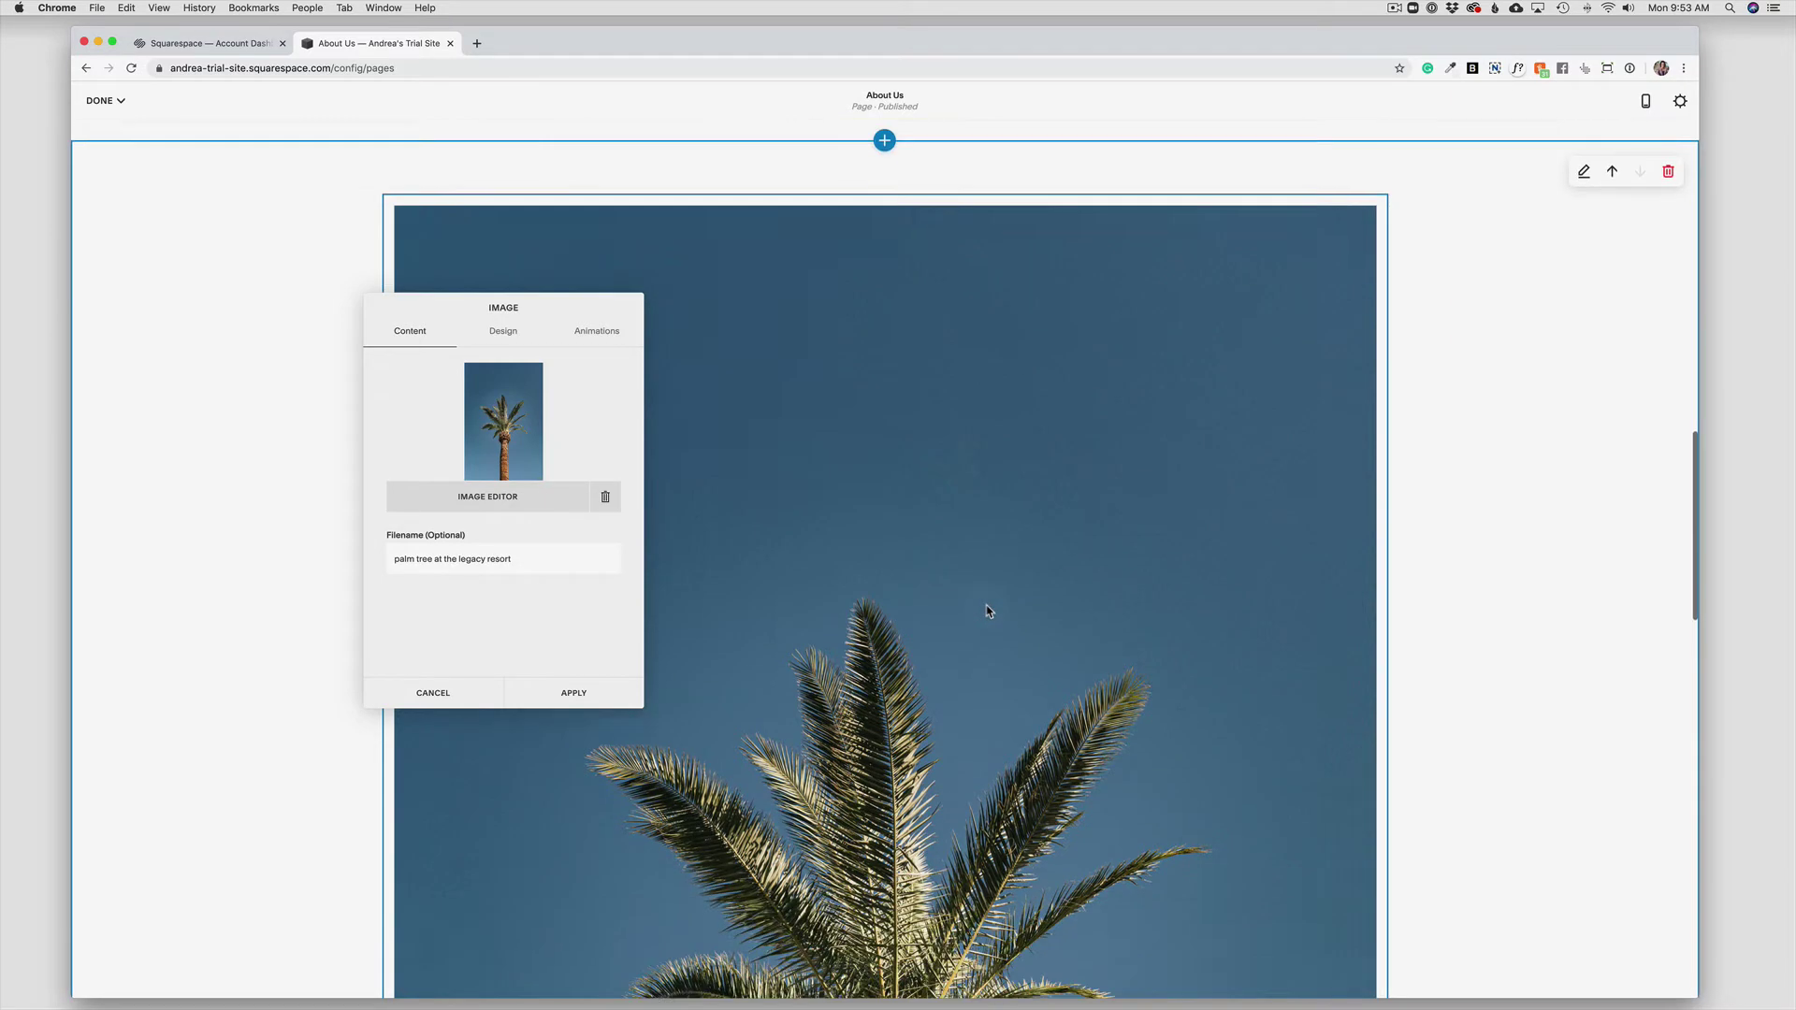
{"action": "scroll", "coordinate": [986, 609], "scroll_direction": "down", "scroll_amount": 5}
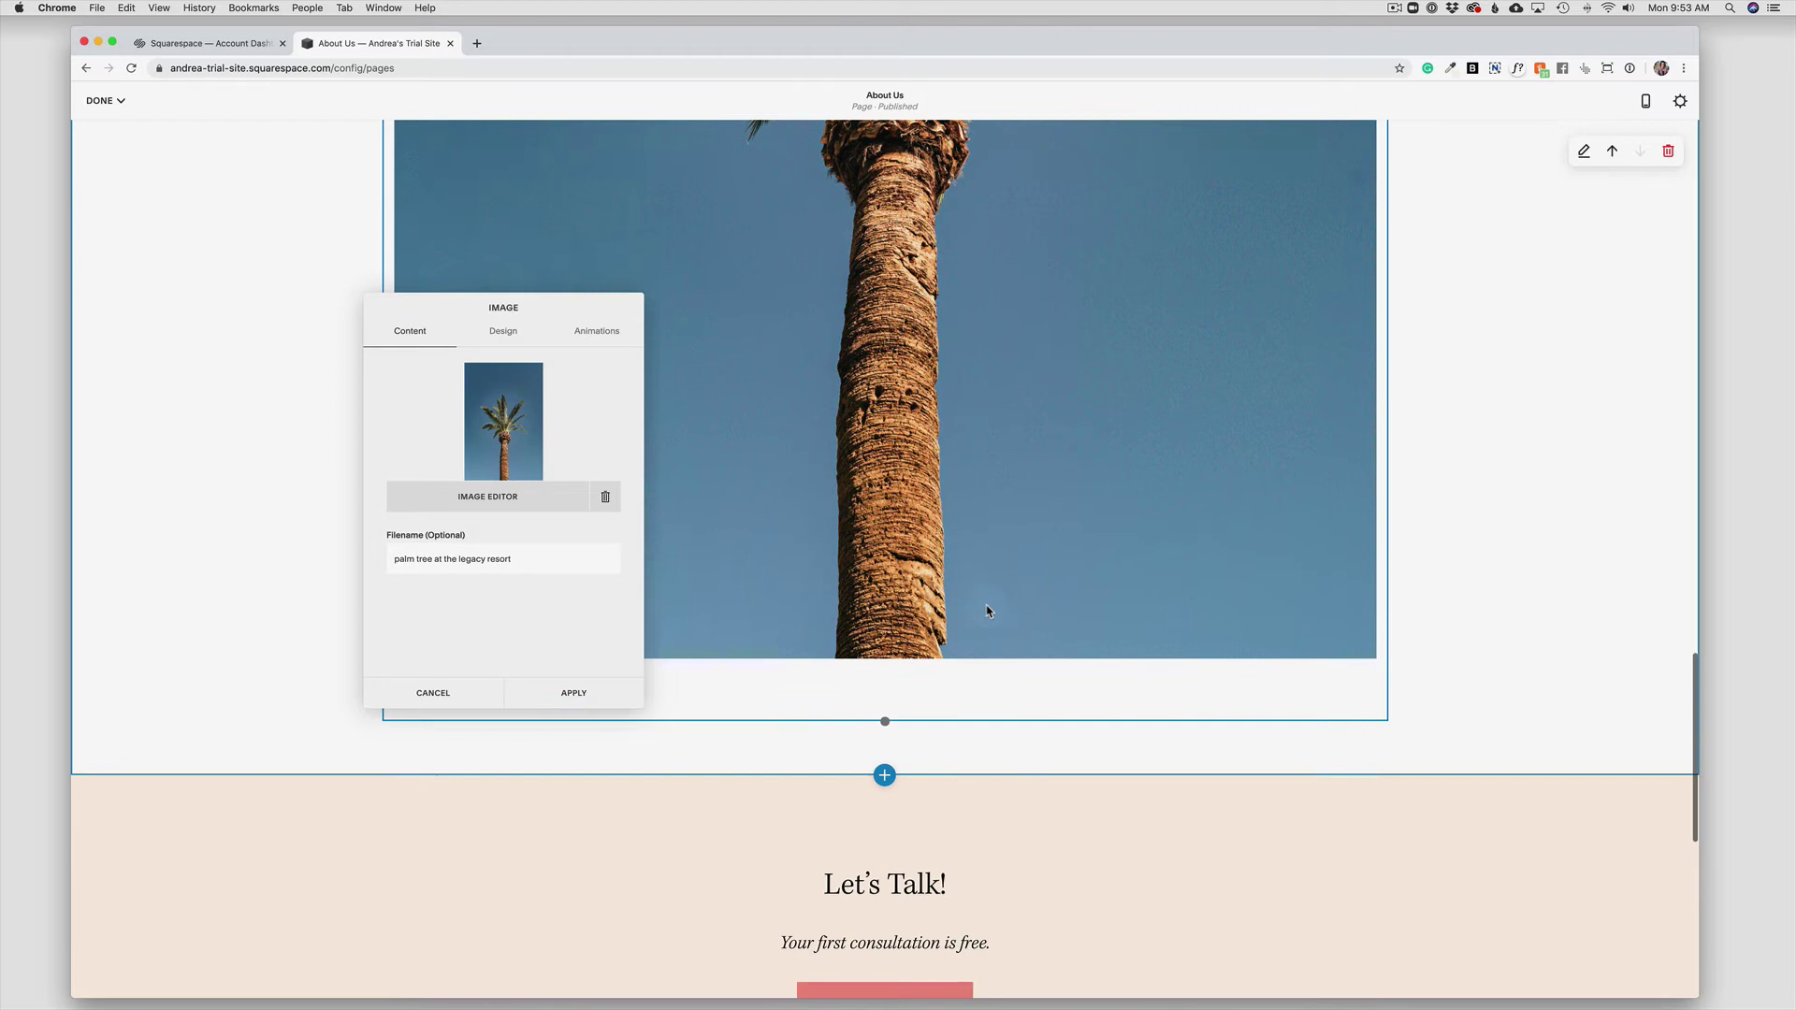
{"action": "scroll", "coordinate": [986, 609], "scroll_direction": "up", "scroll_amount": 3}
{"action": "scroll", "coordinate": [987, 610], "scroll_direction": "up", "scroll_amount": 8}
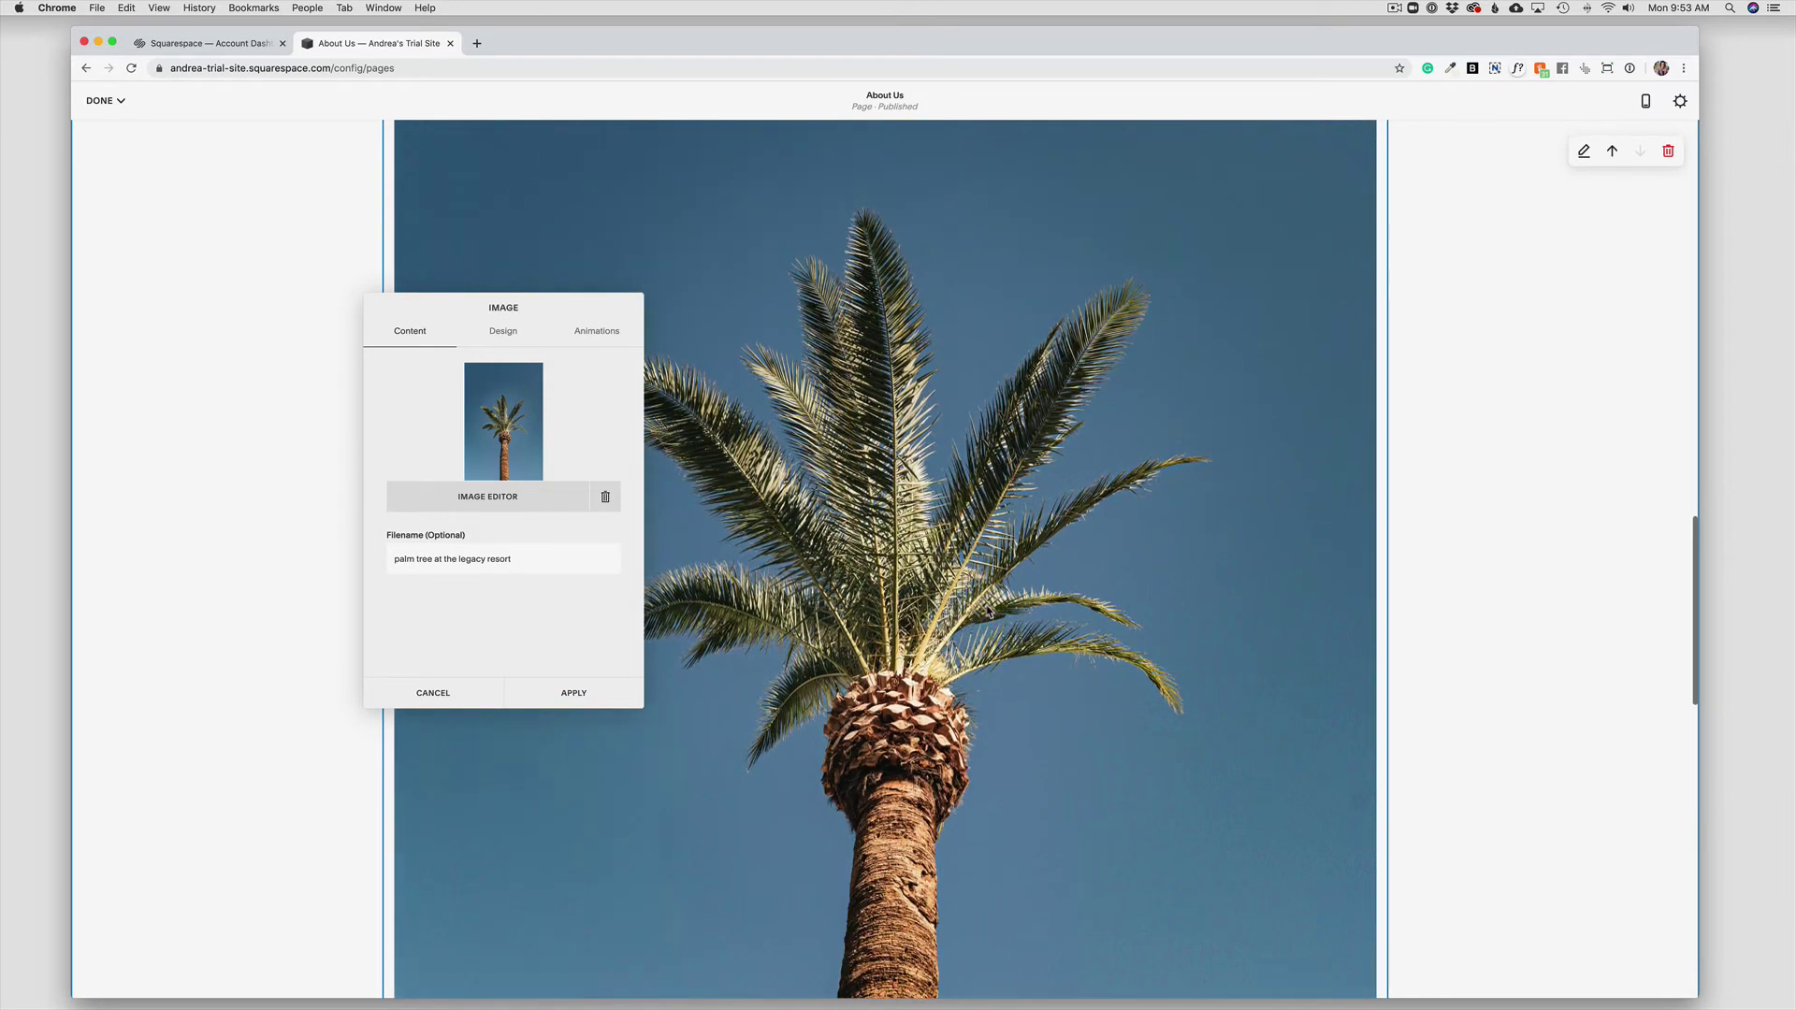
{"action": "scroll", "coordinate": [988, 610], "scroll_direction": "down", "scroll_amount": 4}
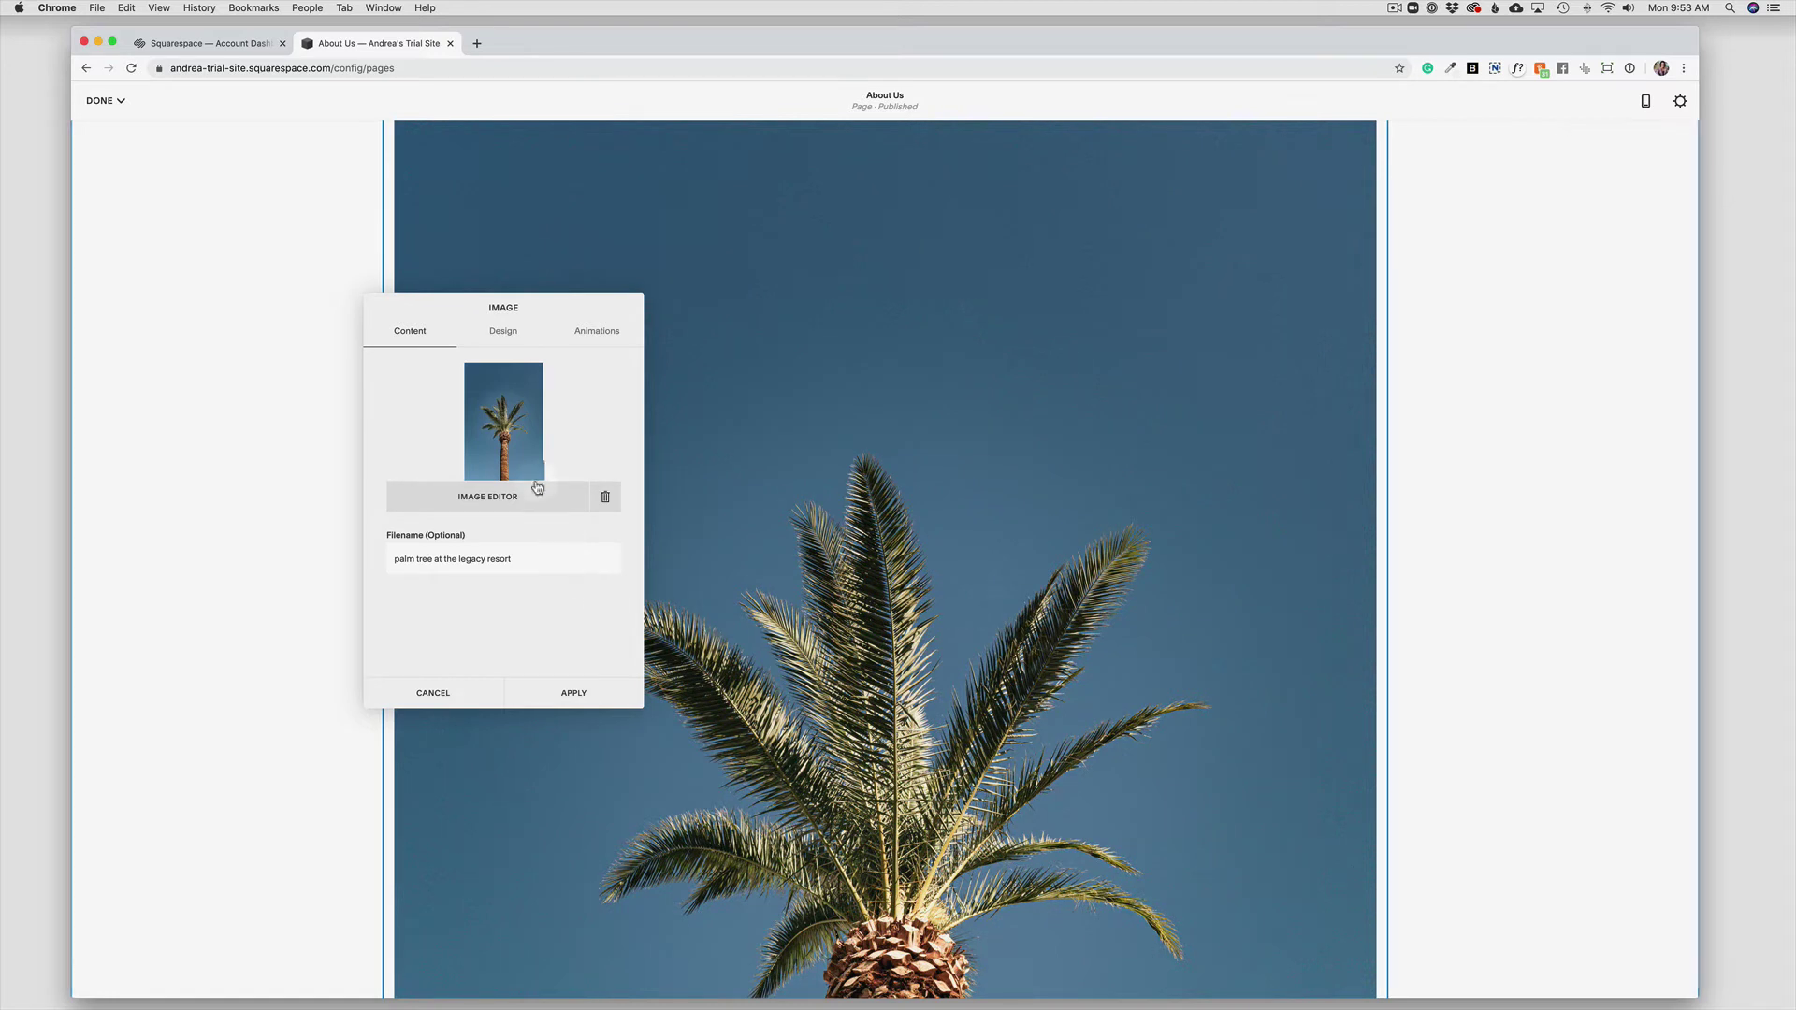
{"action": "left_click", "coordinate": [502, 339]}
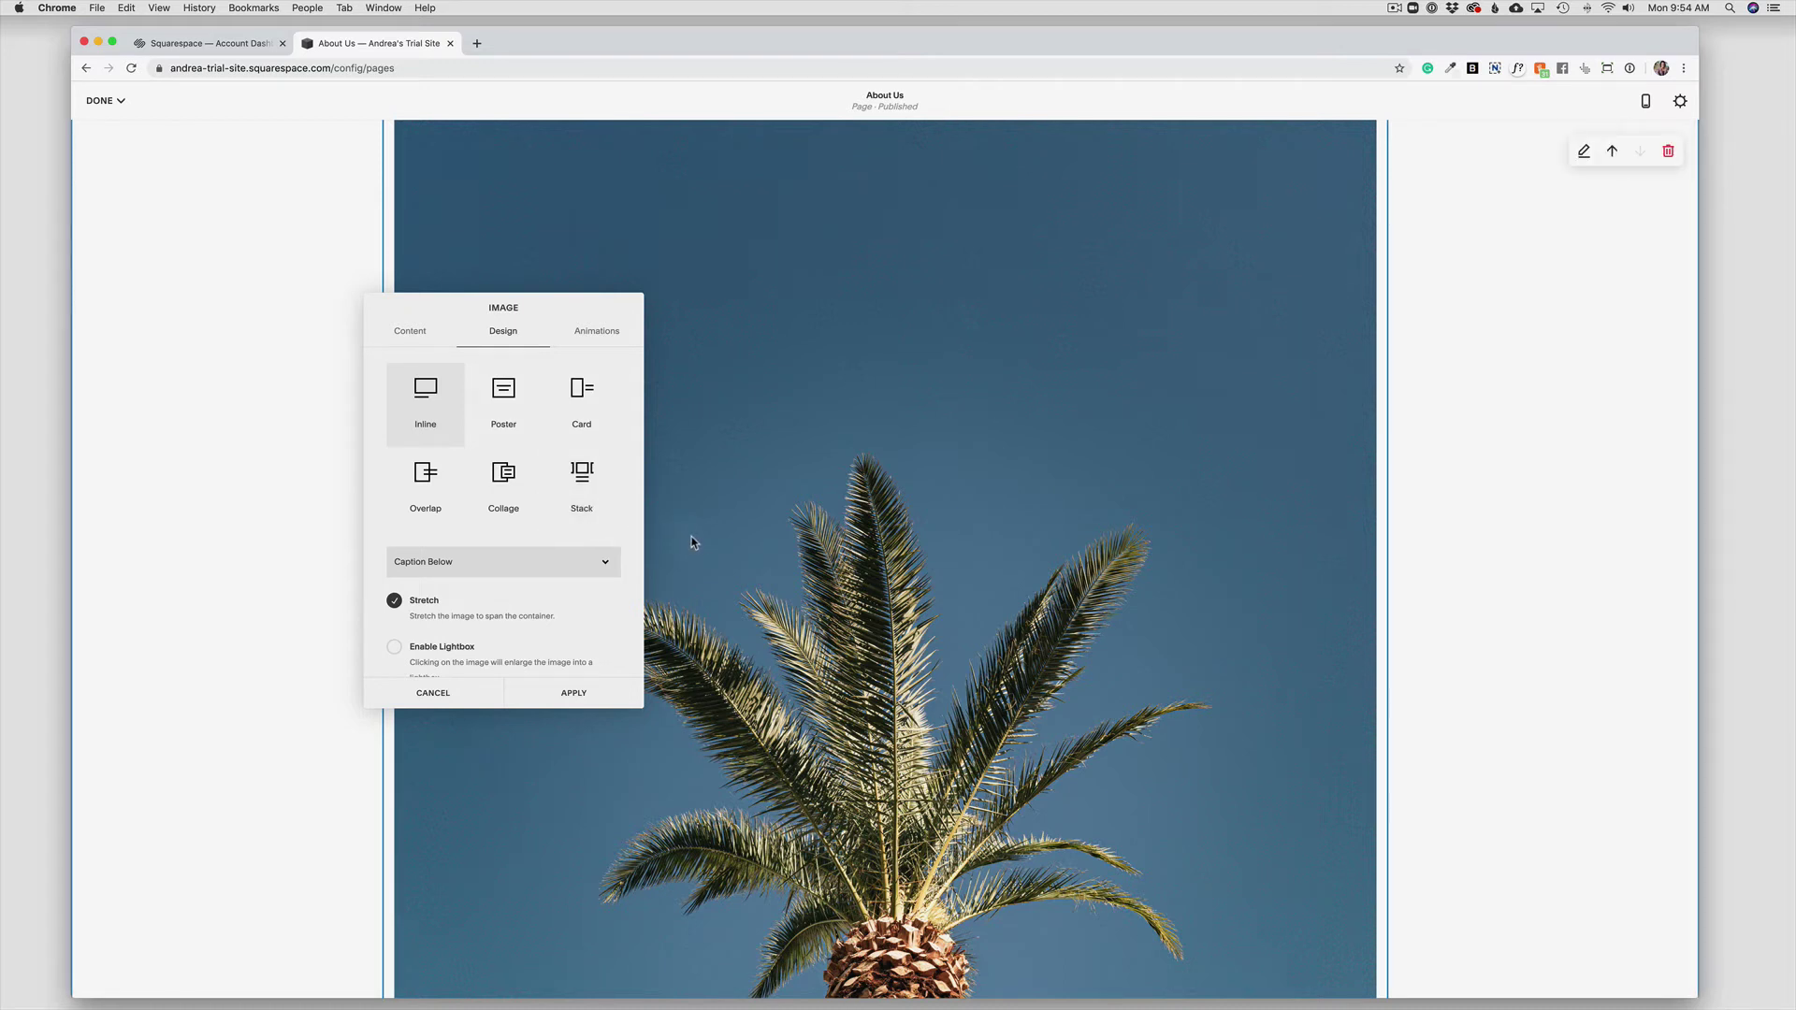
Preview the Poster, Card, Overlap, Collage and Stack layouts, settling back on Overlap.
{"action": "scroll", "coordinate": [702, 544], "scroll_direction": "up", "scroll_amount": 3}
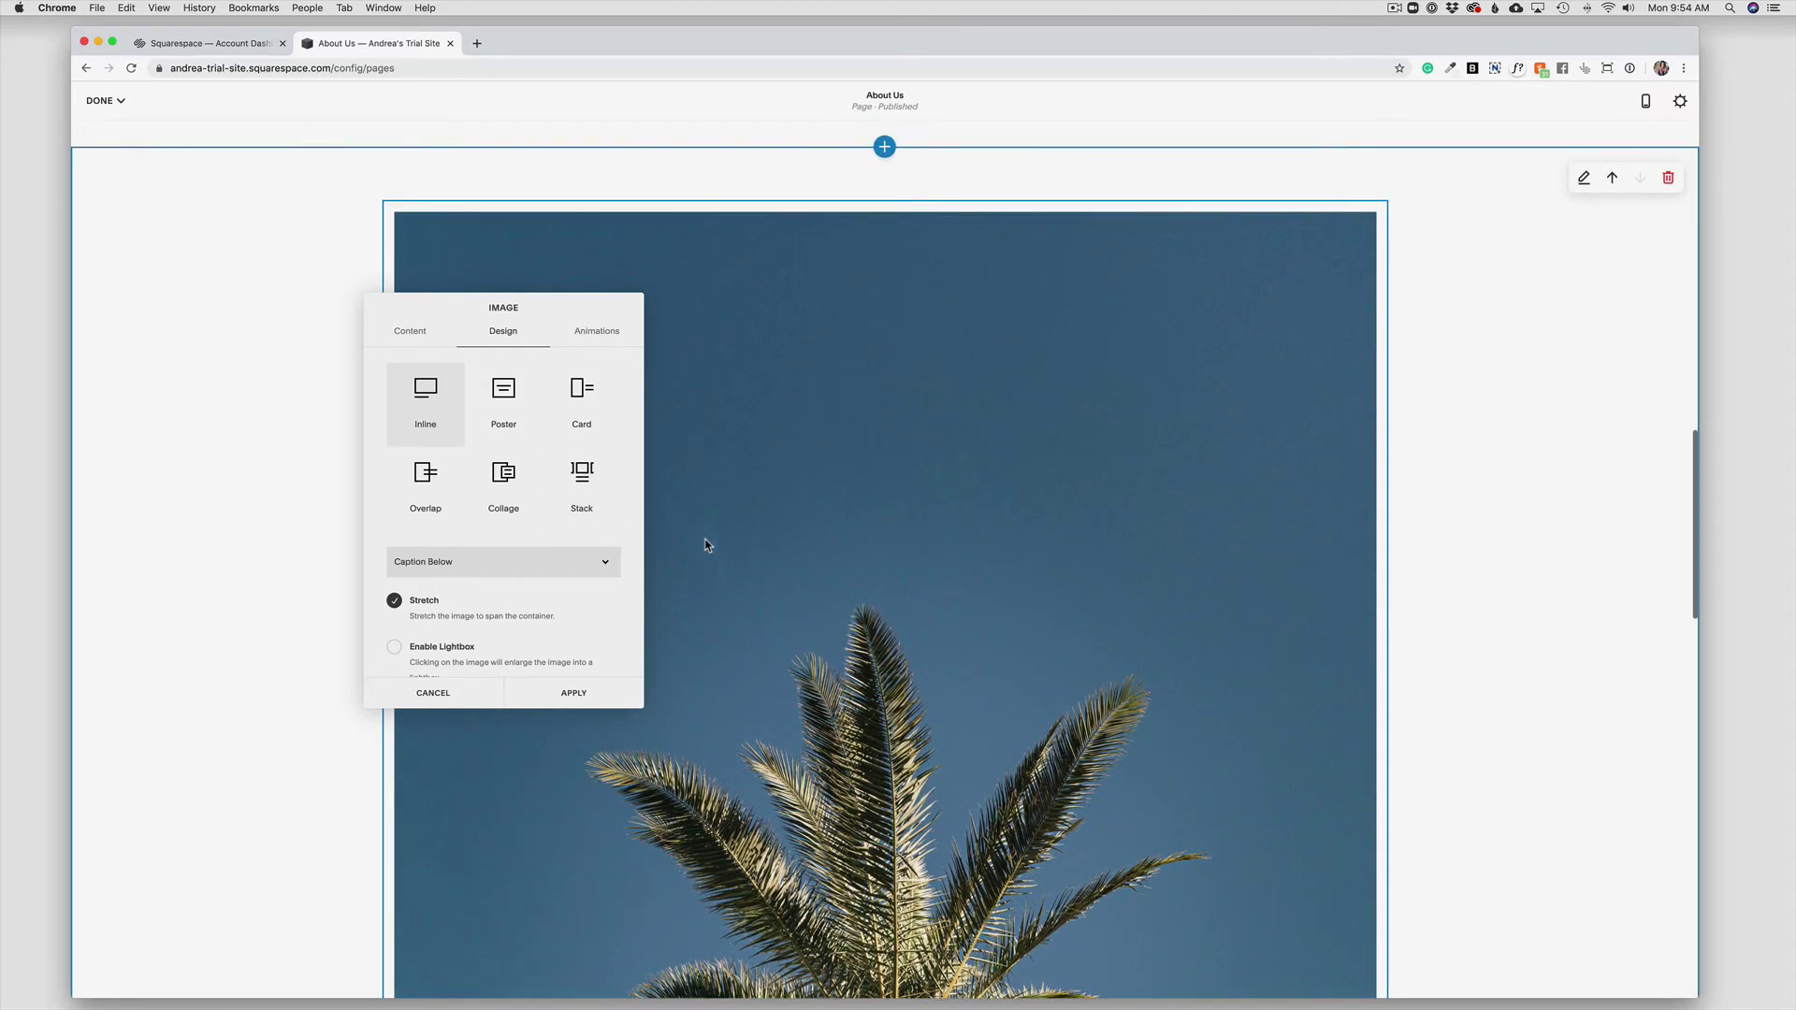
{"action": "left_click", "coordinate": [505, 391]}
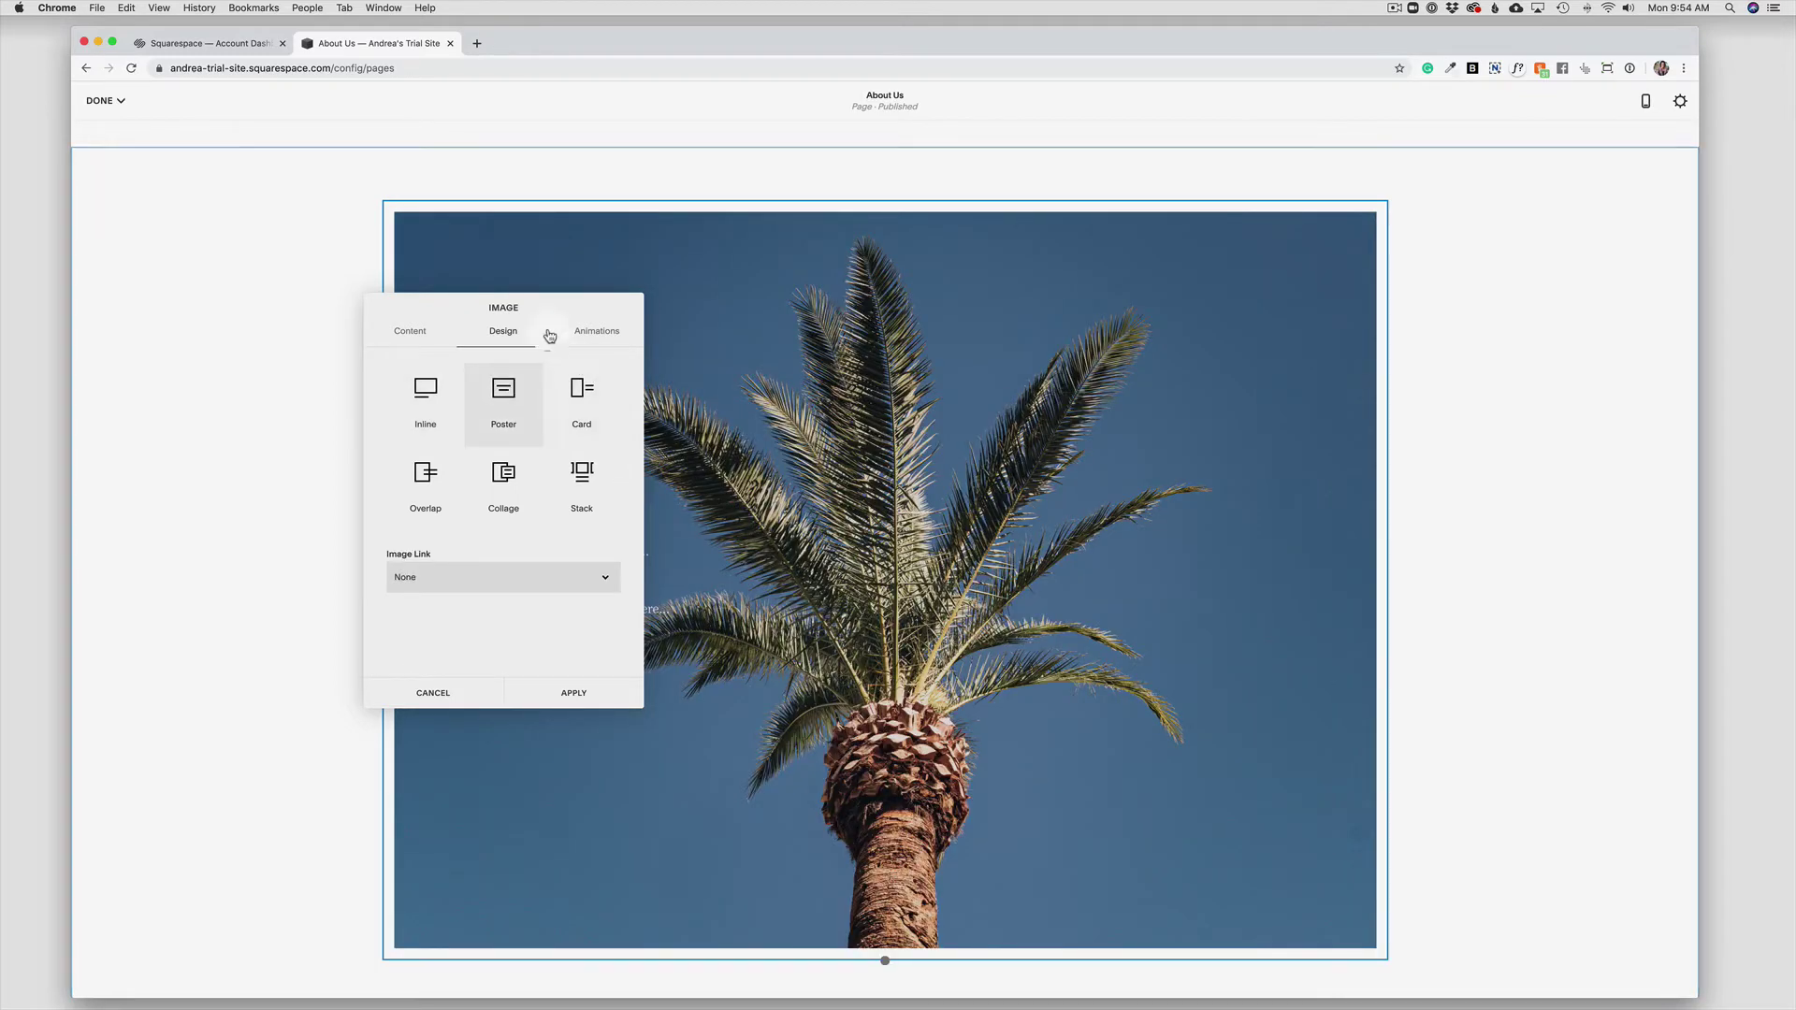
{"action": "left_click_drag", "start_coordinate": [521, 303], "coordinate": [258, 320]}
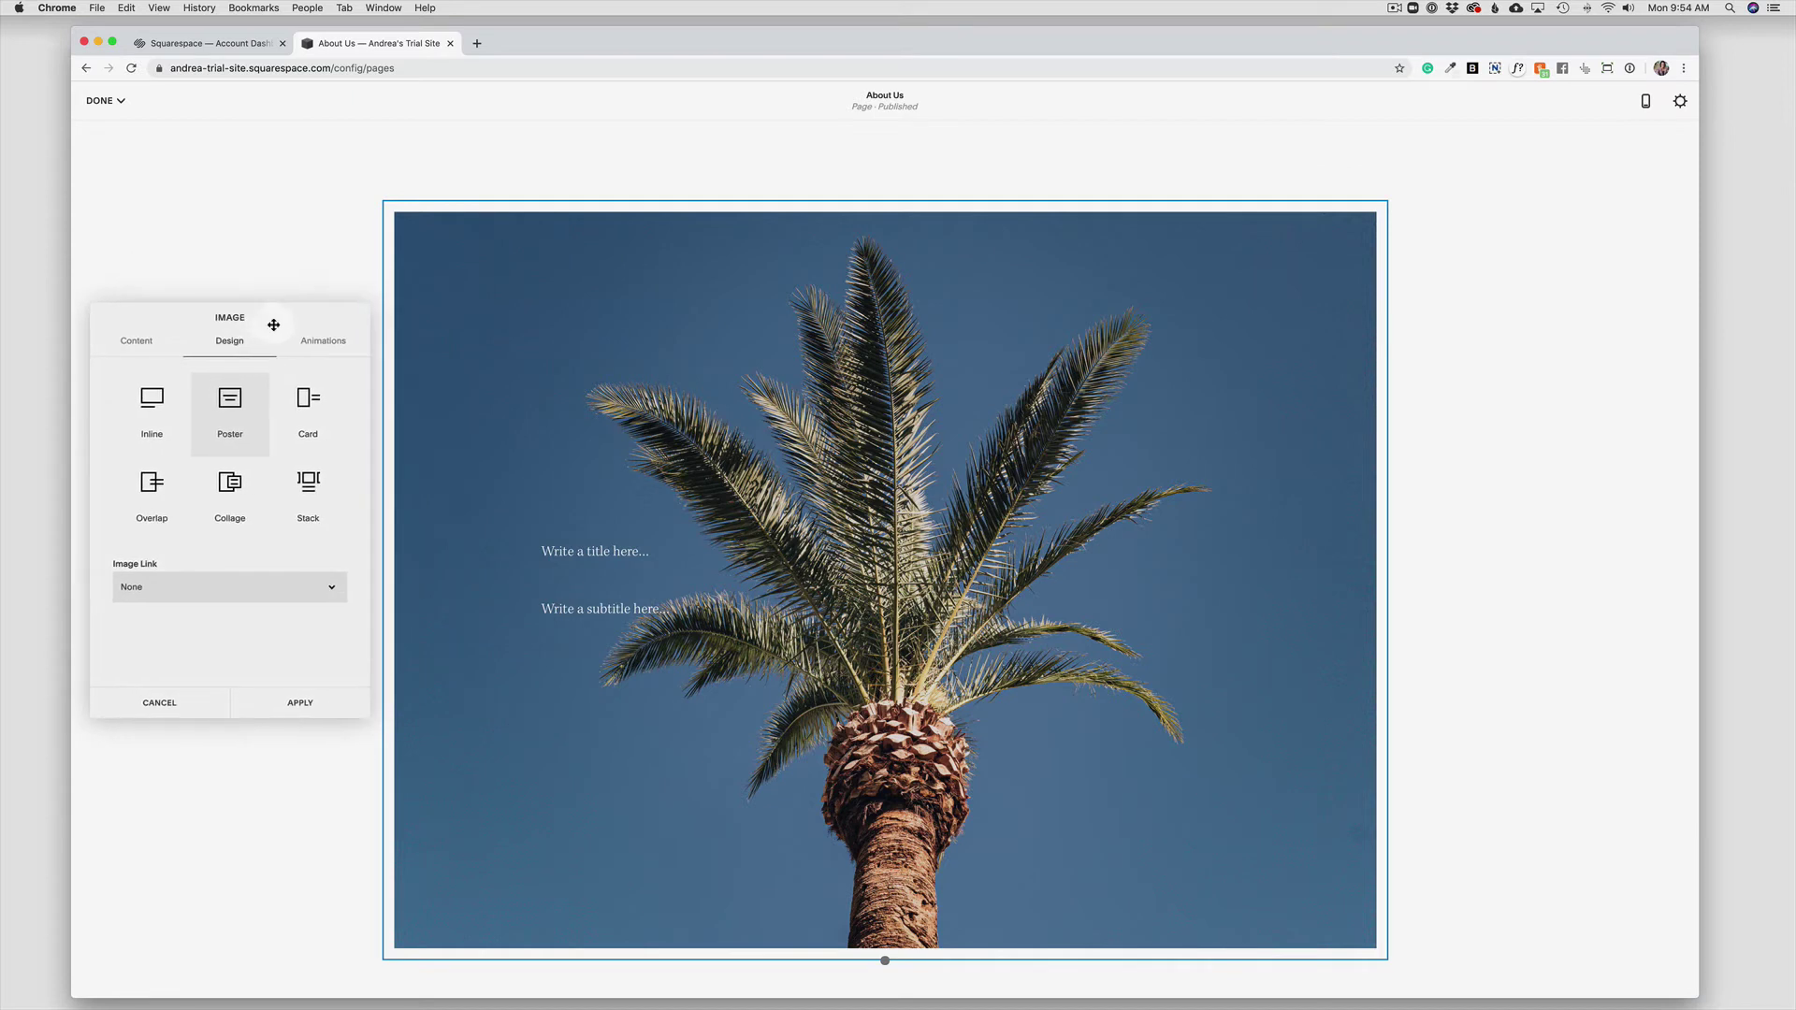
{"action": "left_click", "coordinate": [305, 404]}
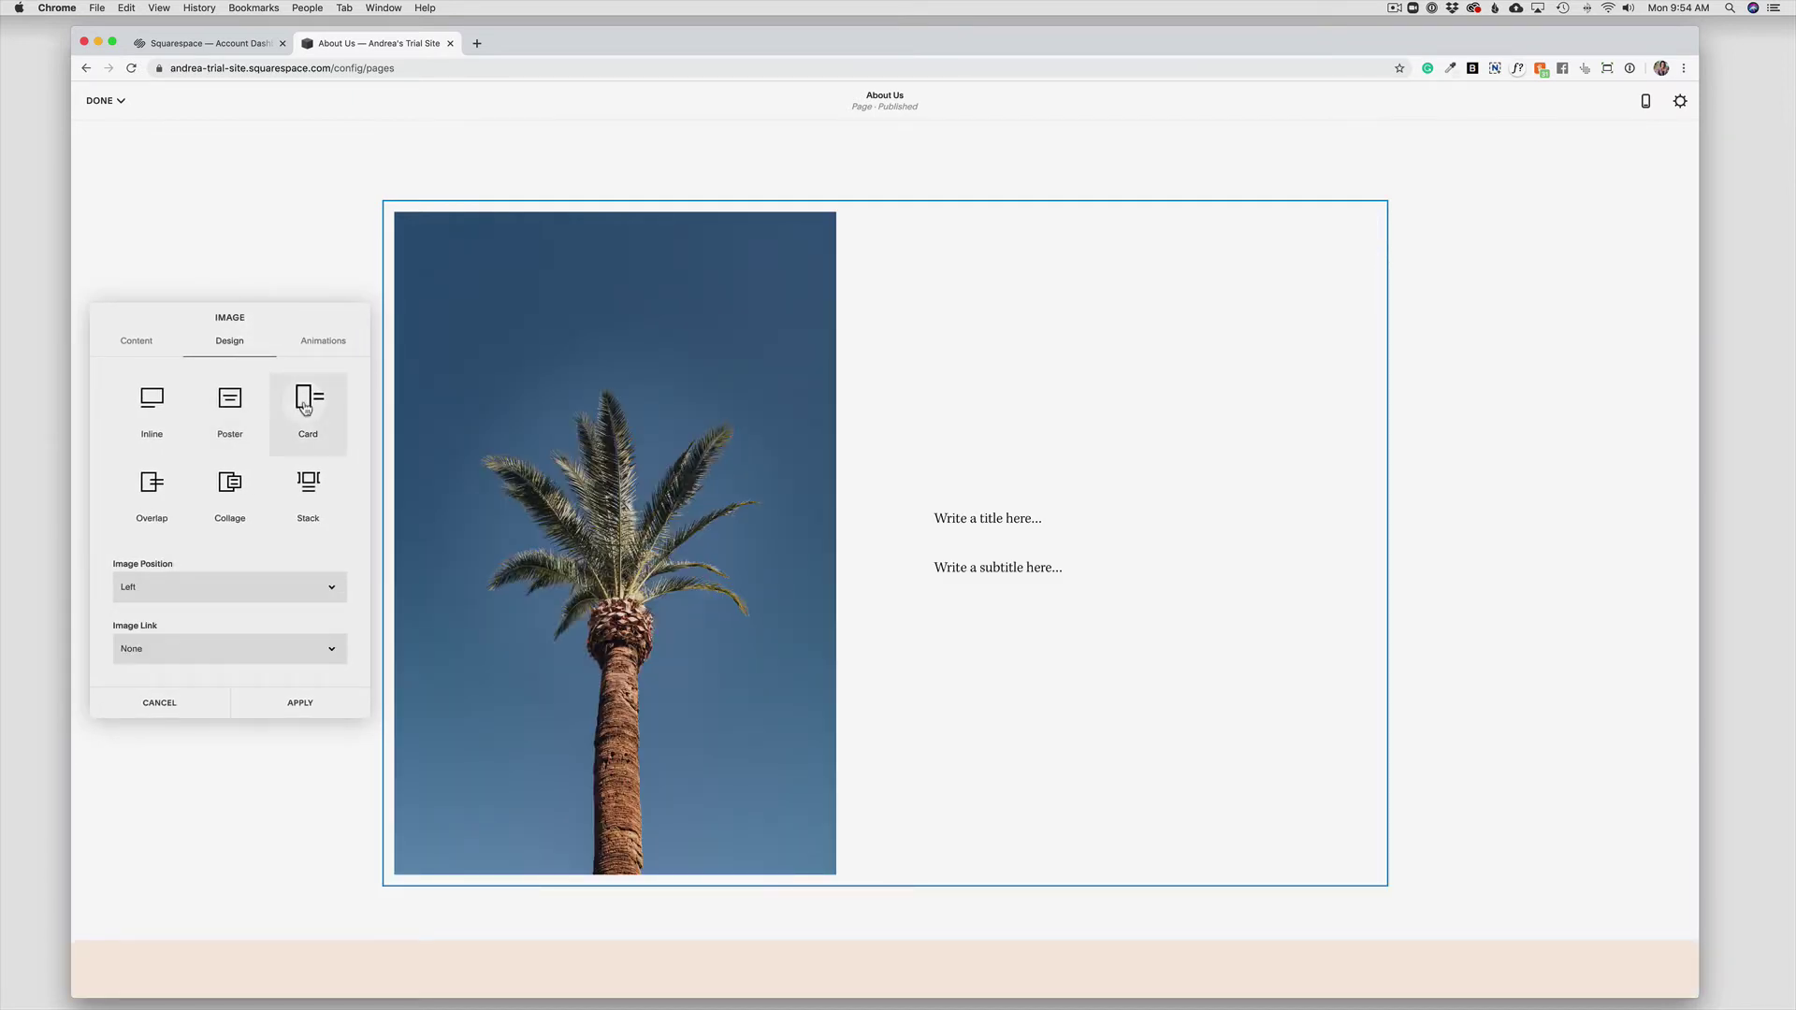
{"action": "left_click", "coordinate": [151, 499]}
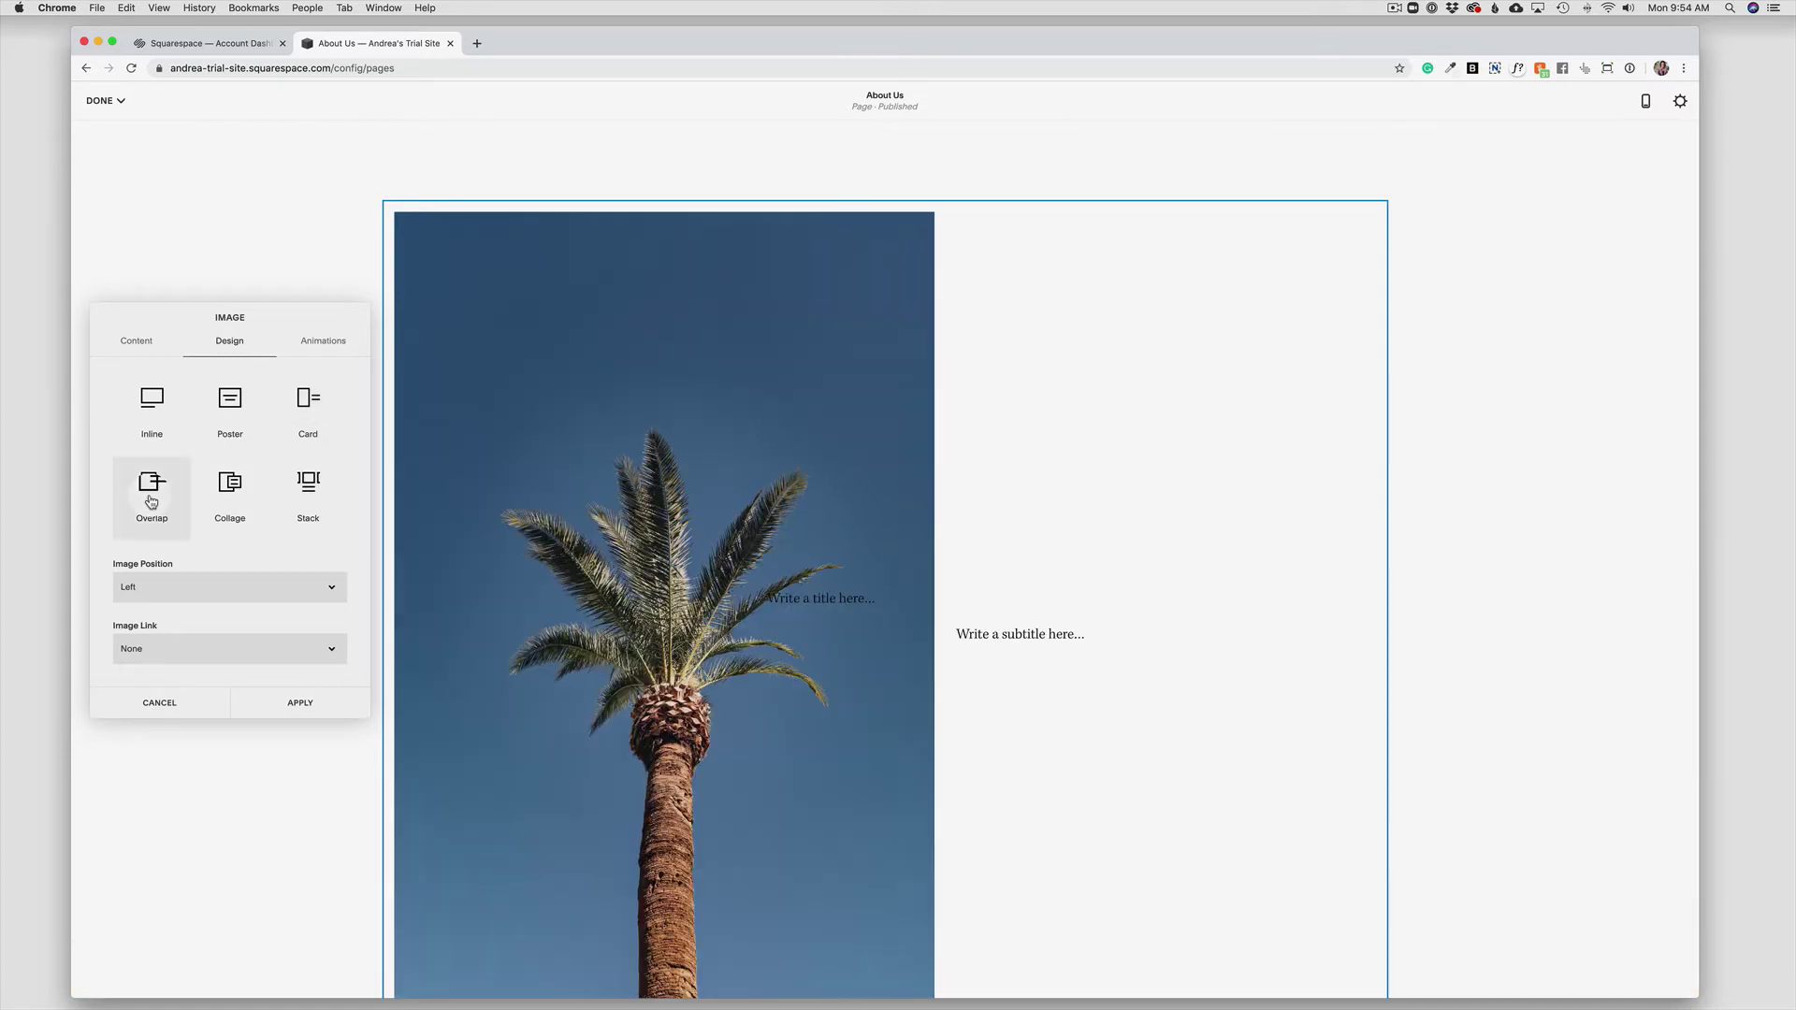
{"action": "left_click", "coordinate": [239, 503]}
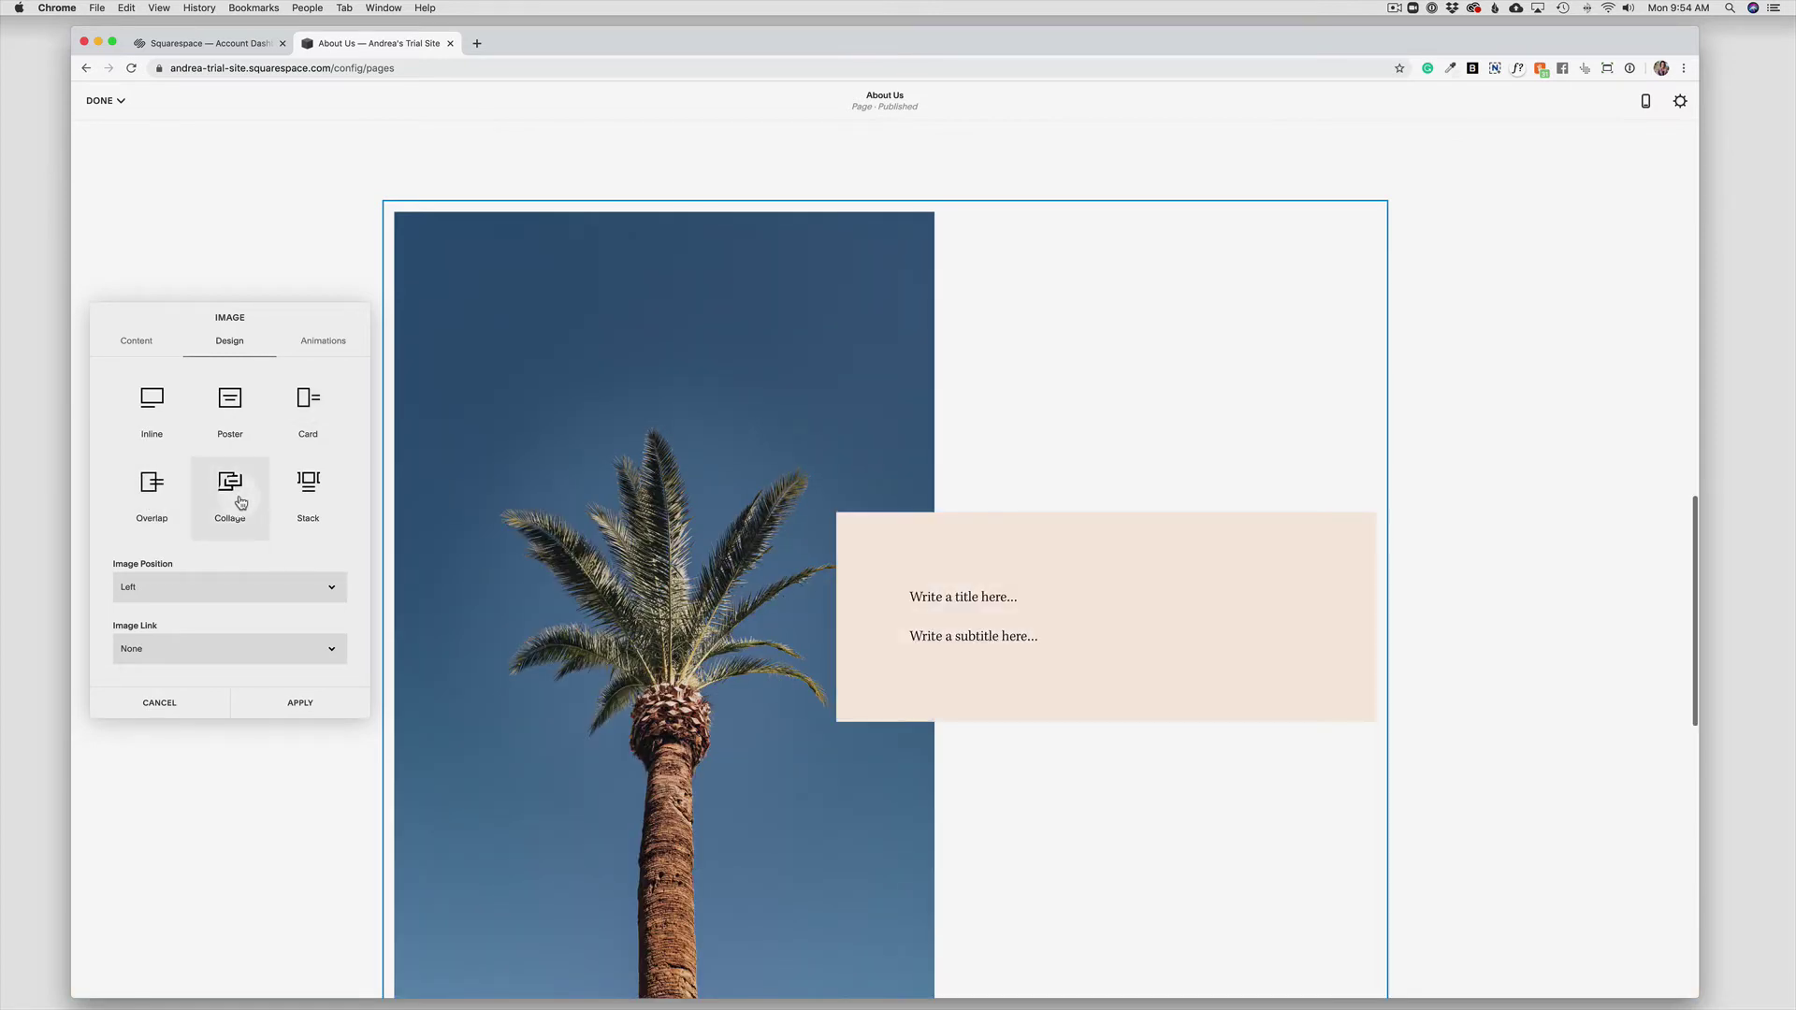
{"action": "left_click", "coordinate": [322, 496]}
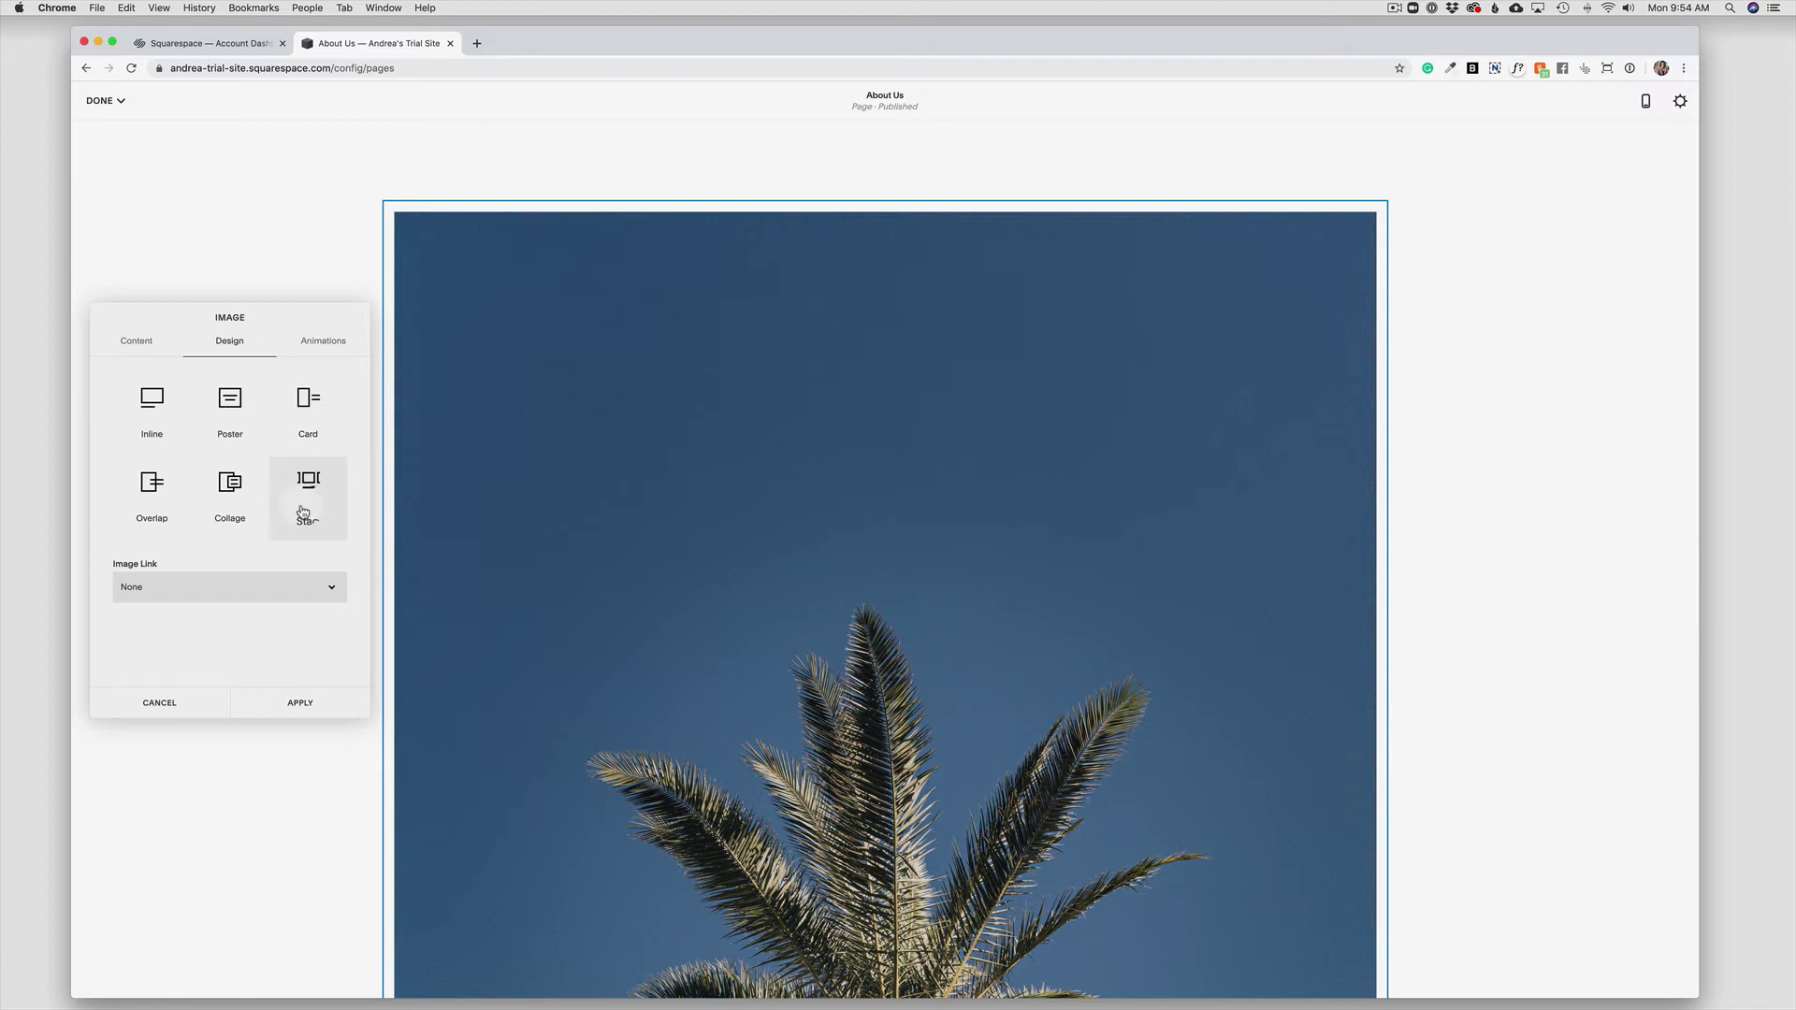
{"action": "left_click", "coordinate": [117, 641]}
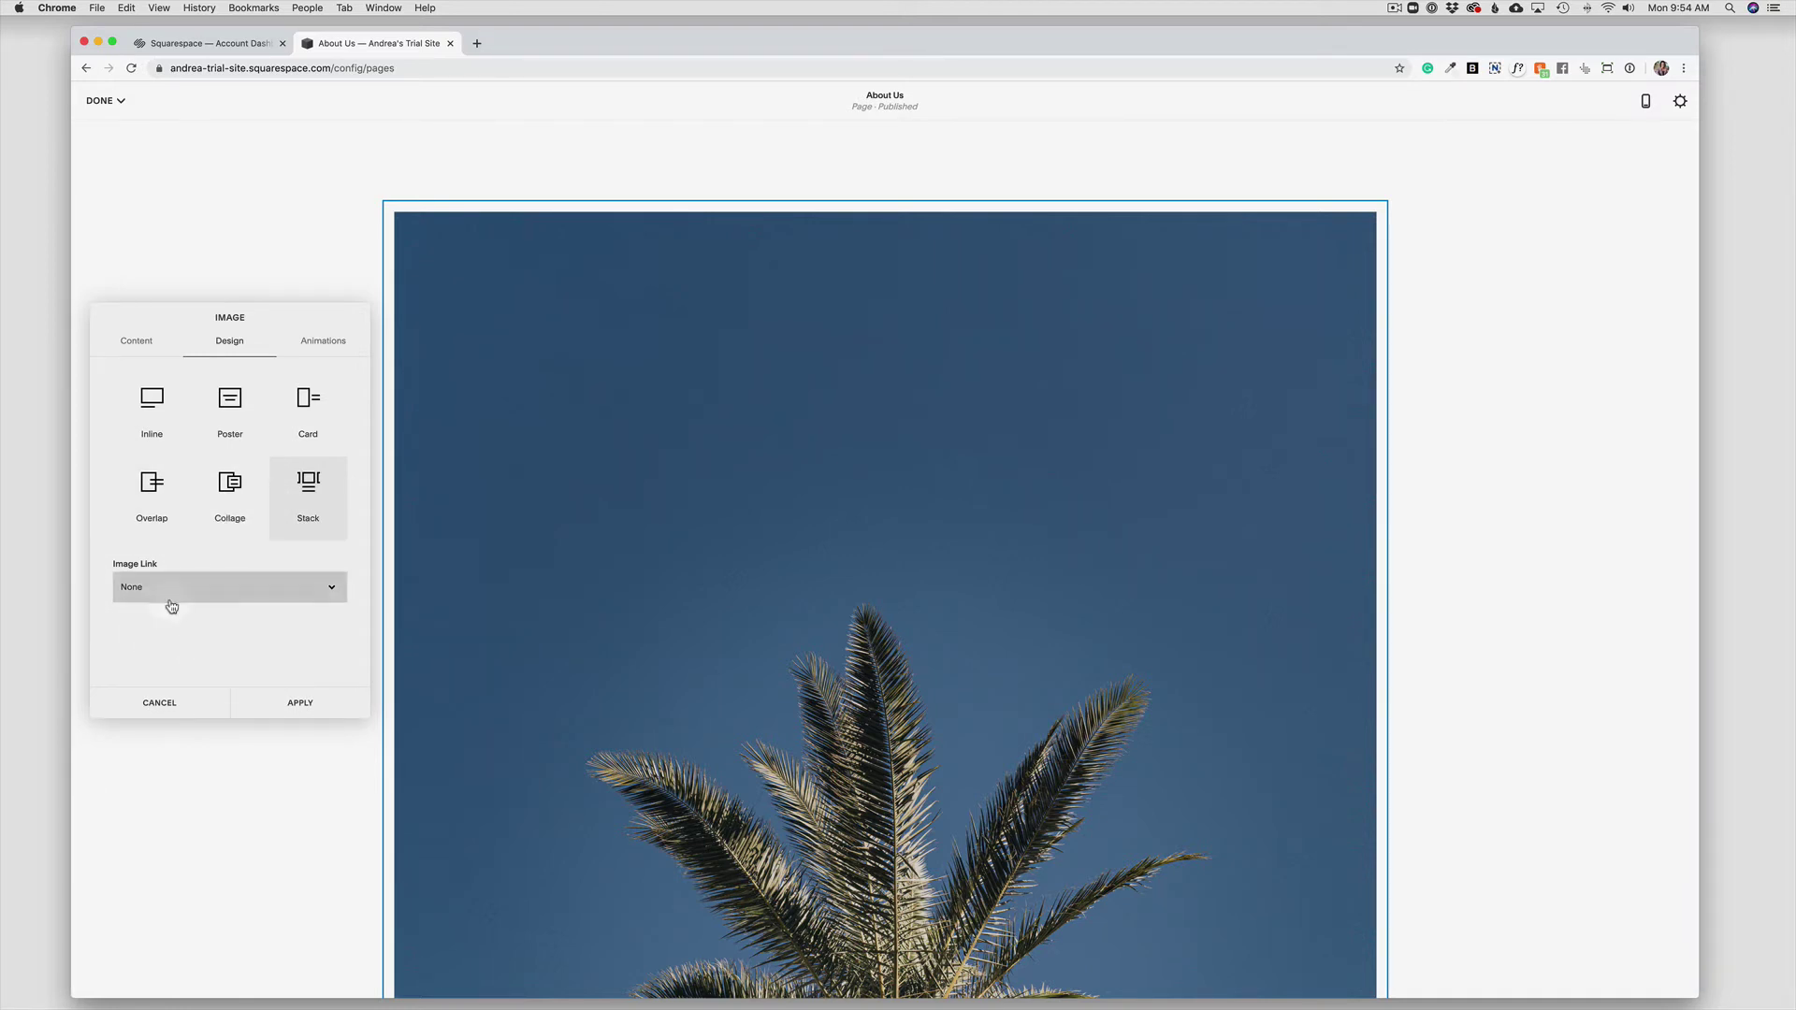
{"action": "left_click", "coordinate": [153, 498]}
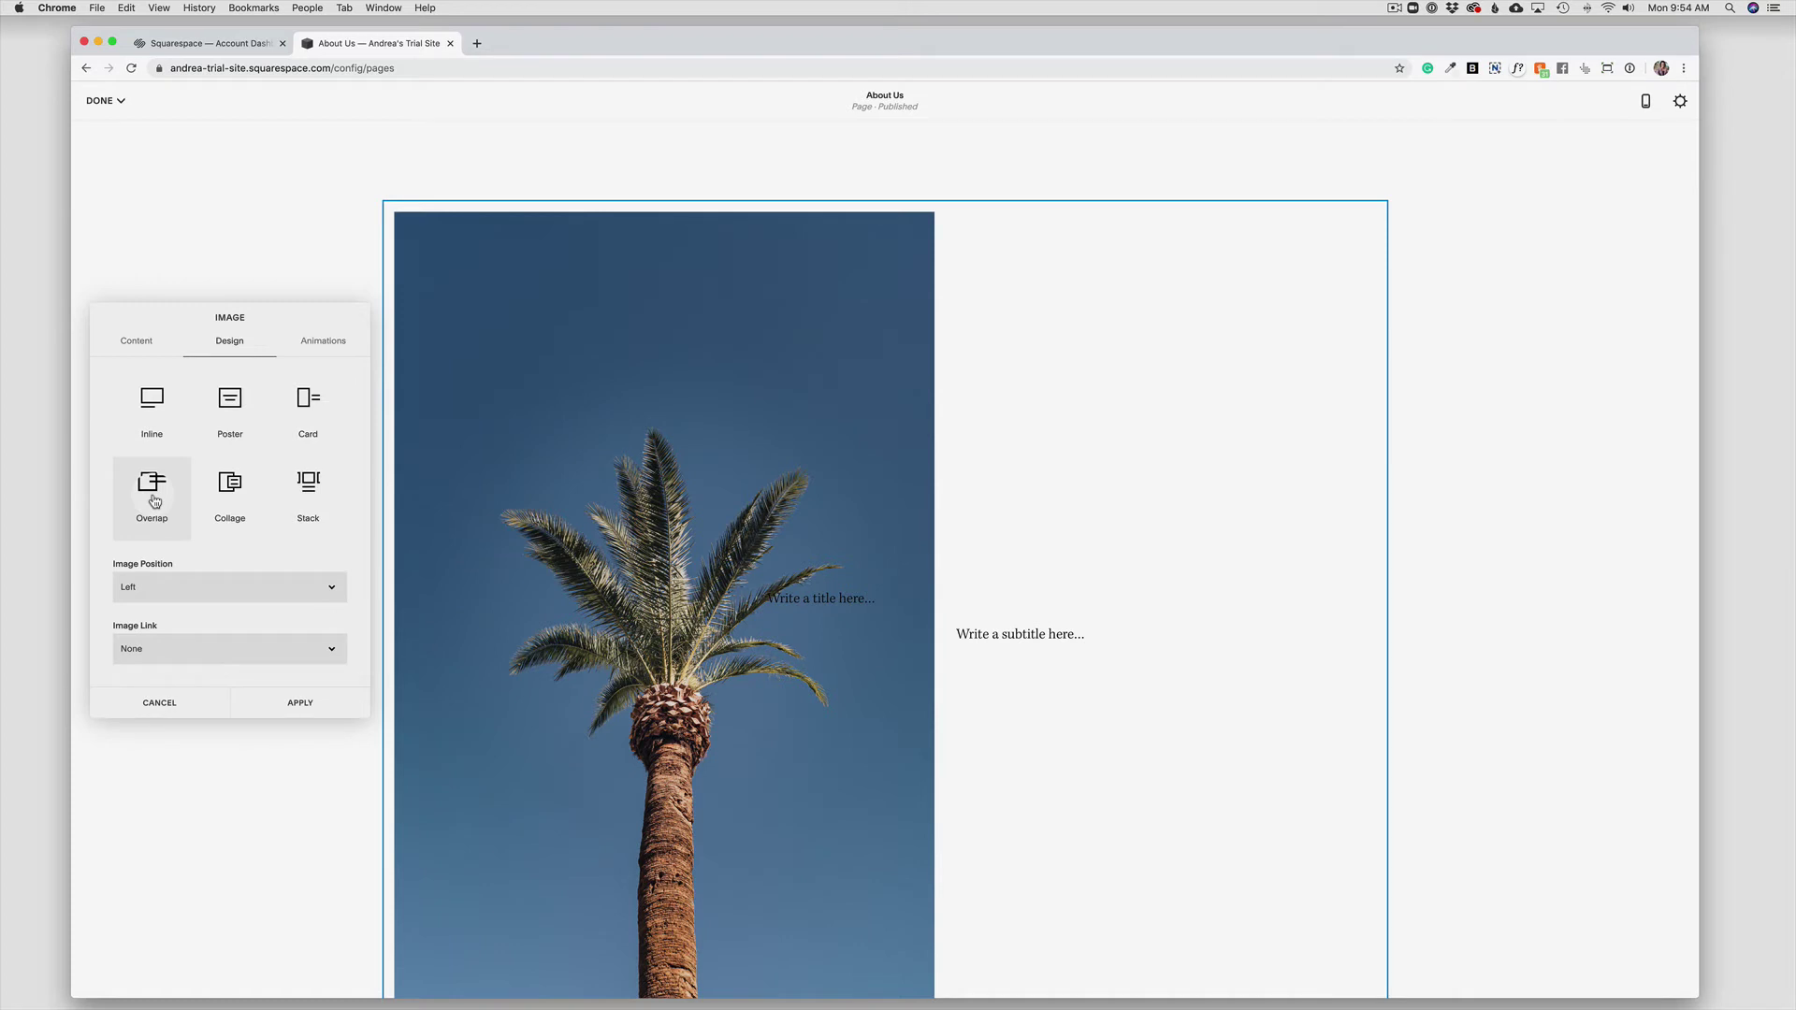
Set Image Position to Right, Image Link to Button, and switch to the Collage layout.
{"action": "left_click", "coordinate": [170, 592]}
{"action": "left_click", "coordinate": [168, 604]}
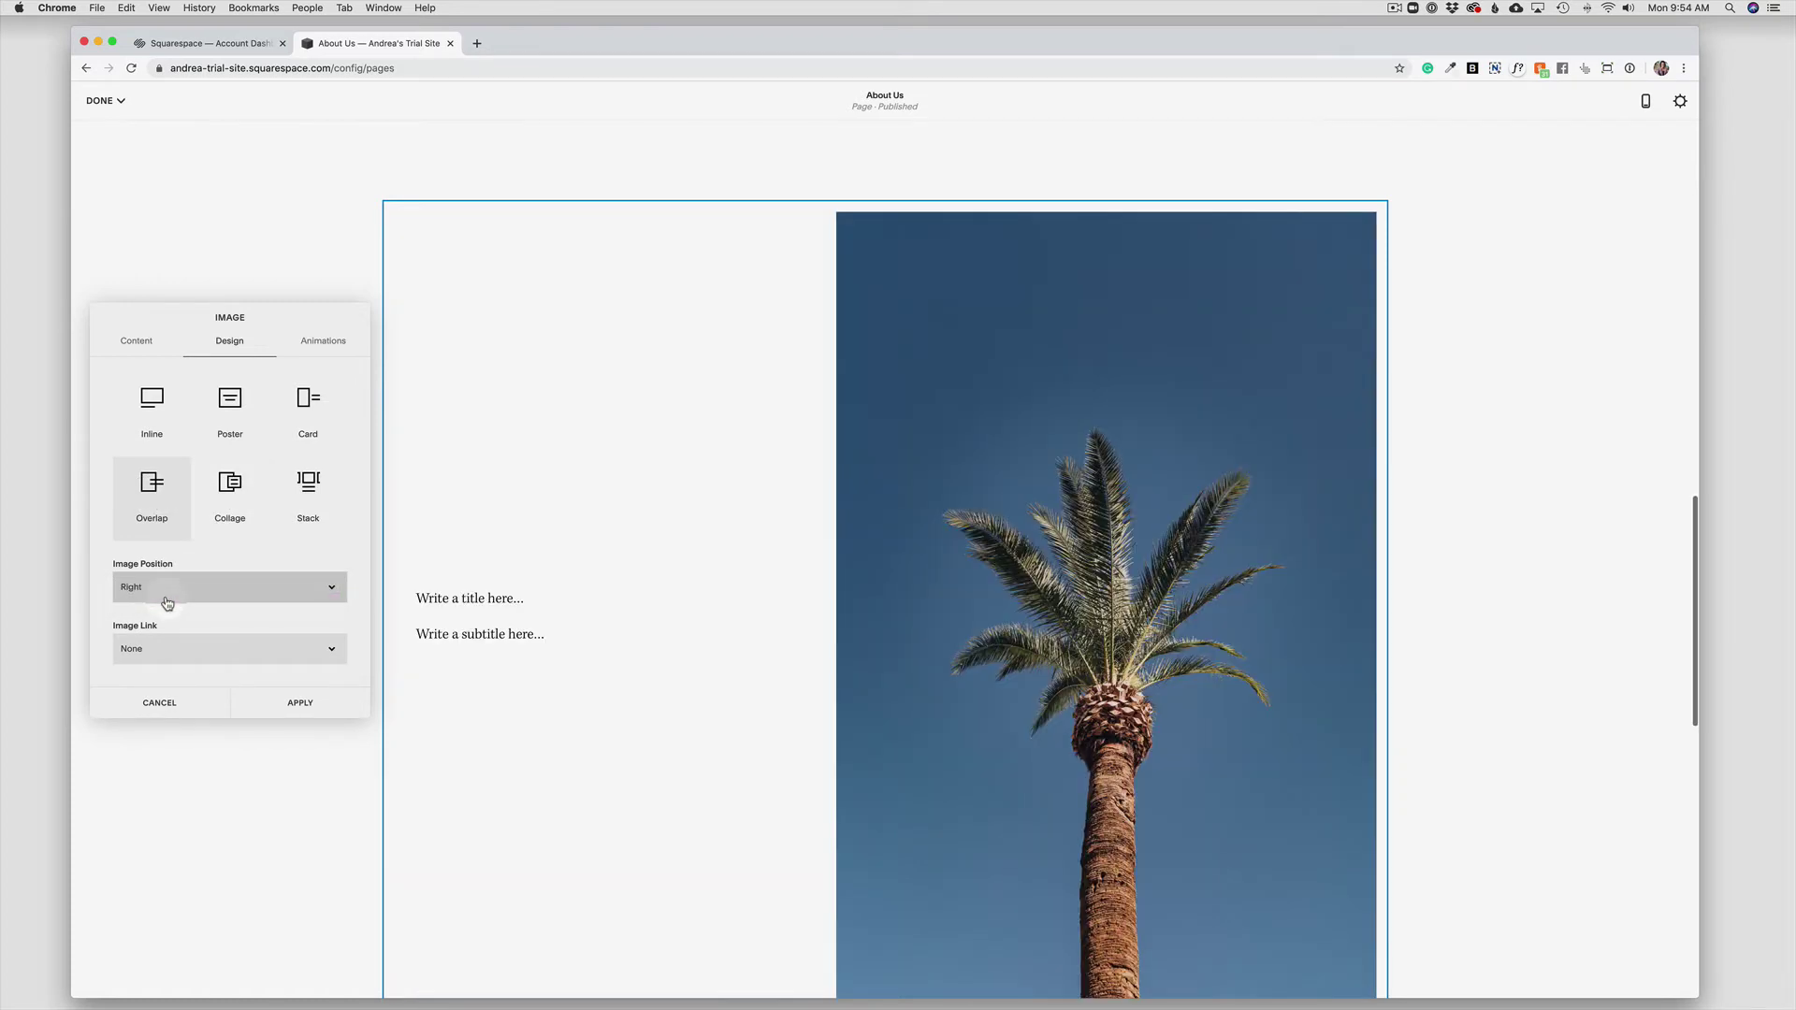
{"action": "left_click", "coordinate": [168, 644]}
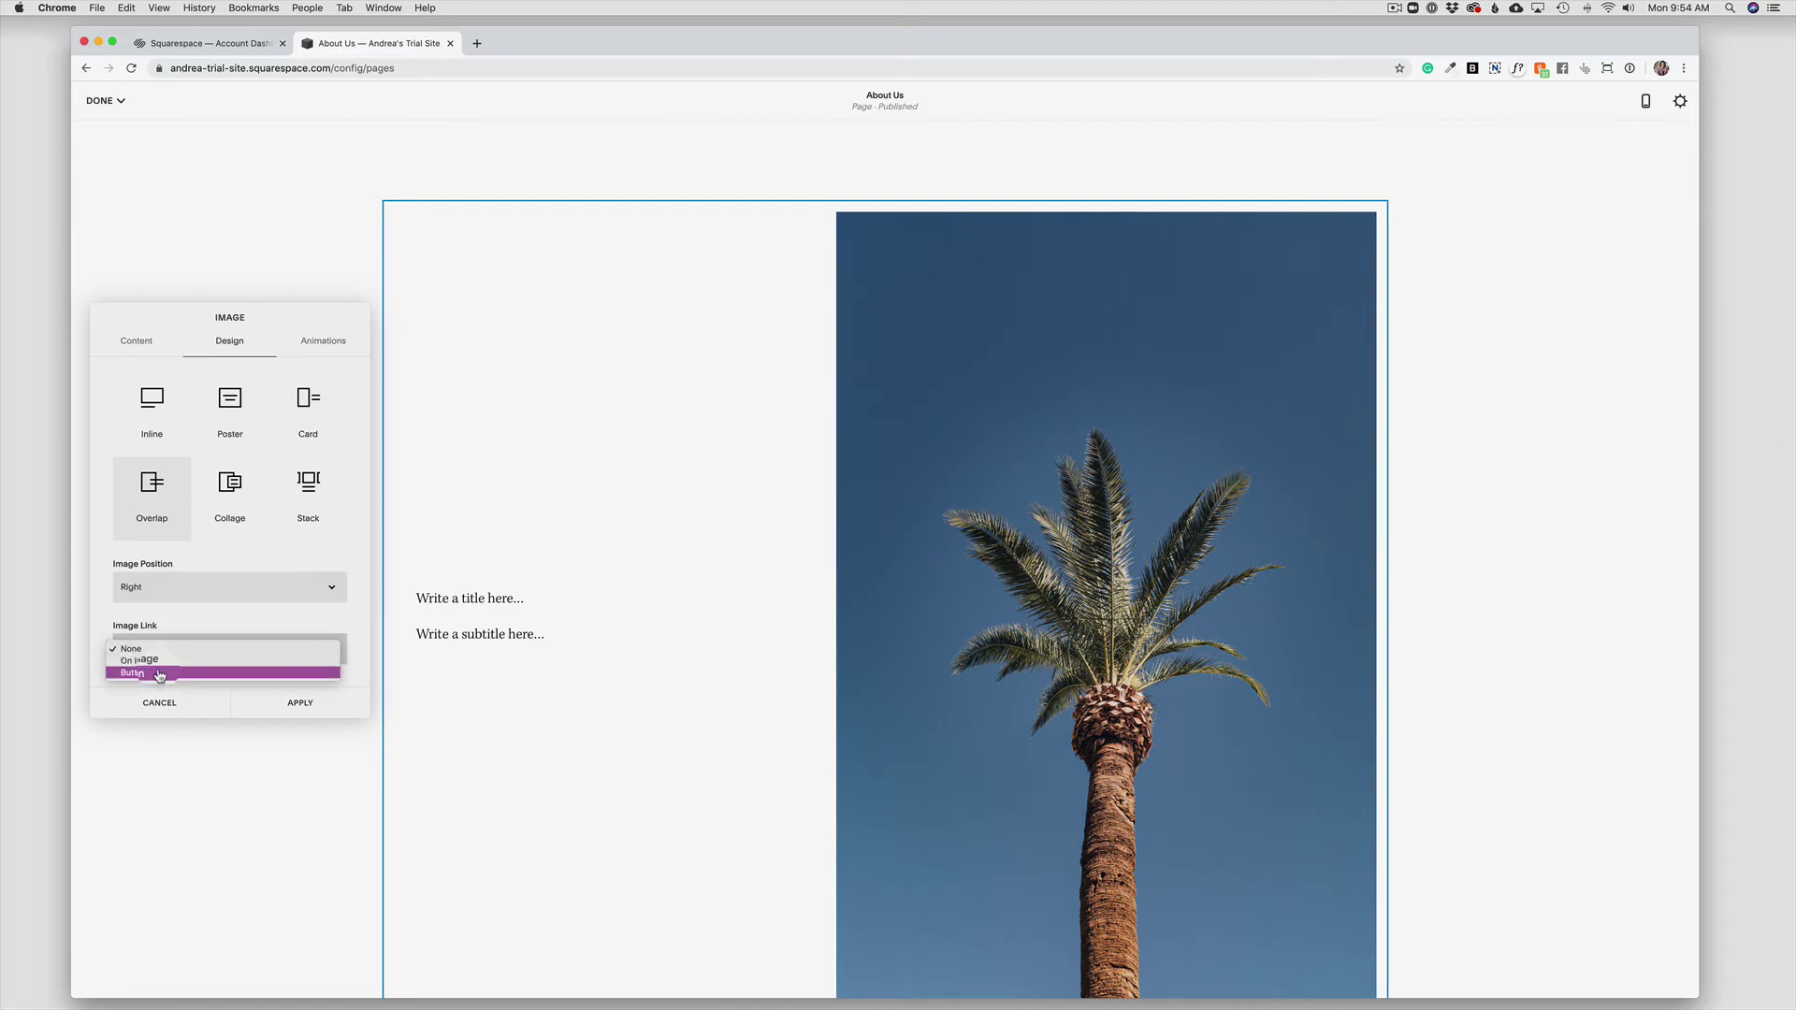
{"action": "left_click", "coordinate": [155, 673]}
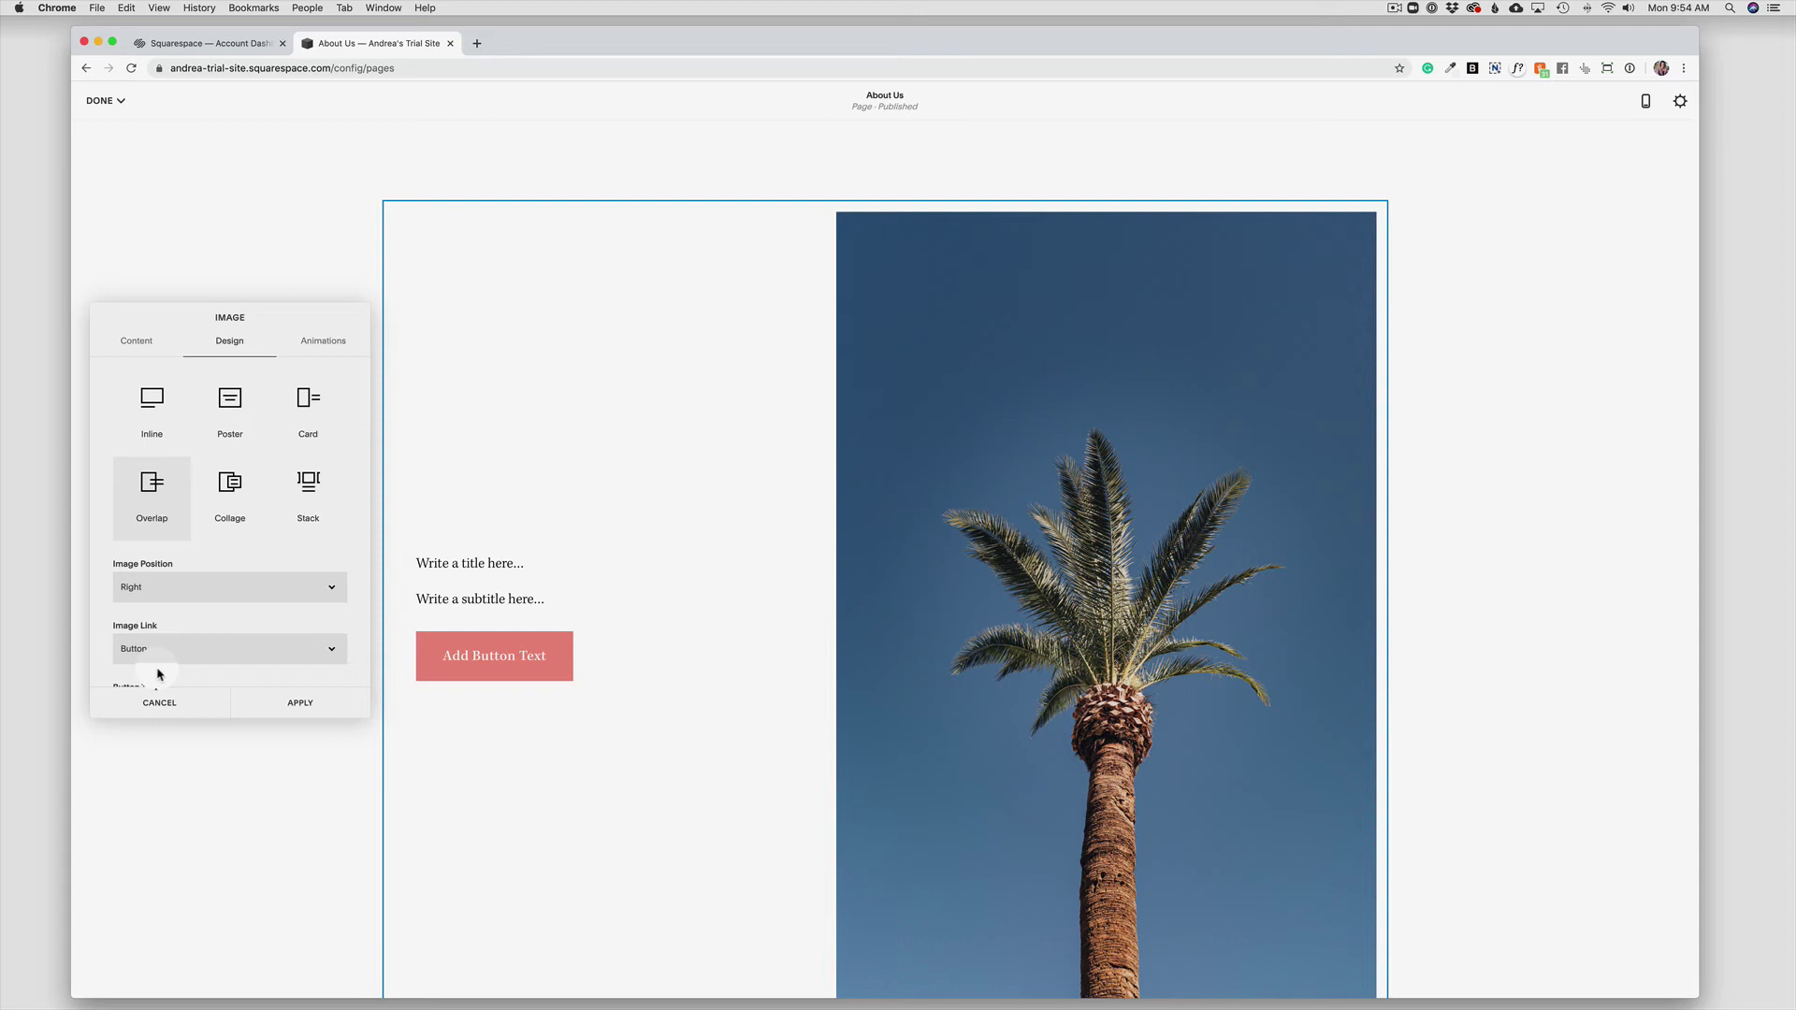
{"action": "scroll", "coordinate": [216, 630], "scroll_direction": "down", "scroll_amount": 3}
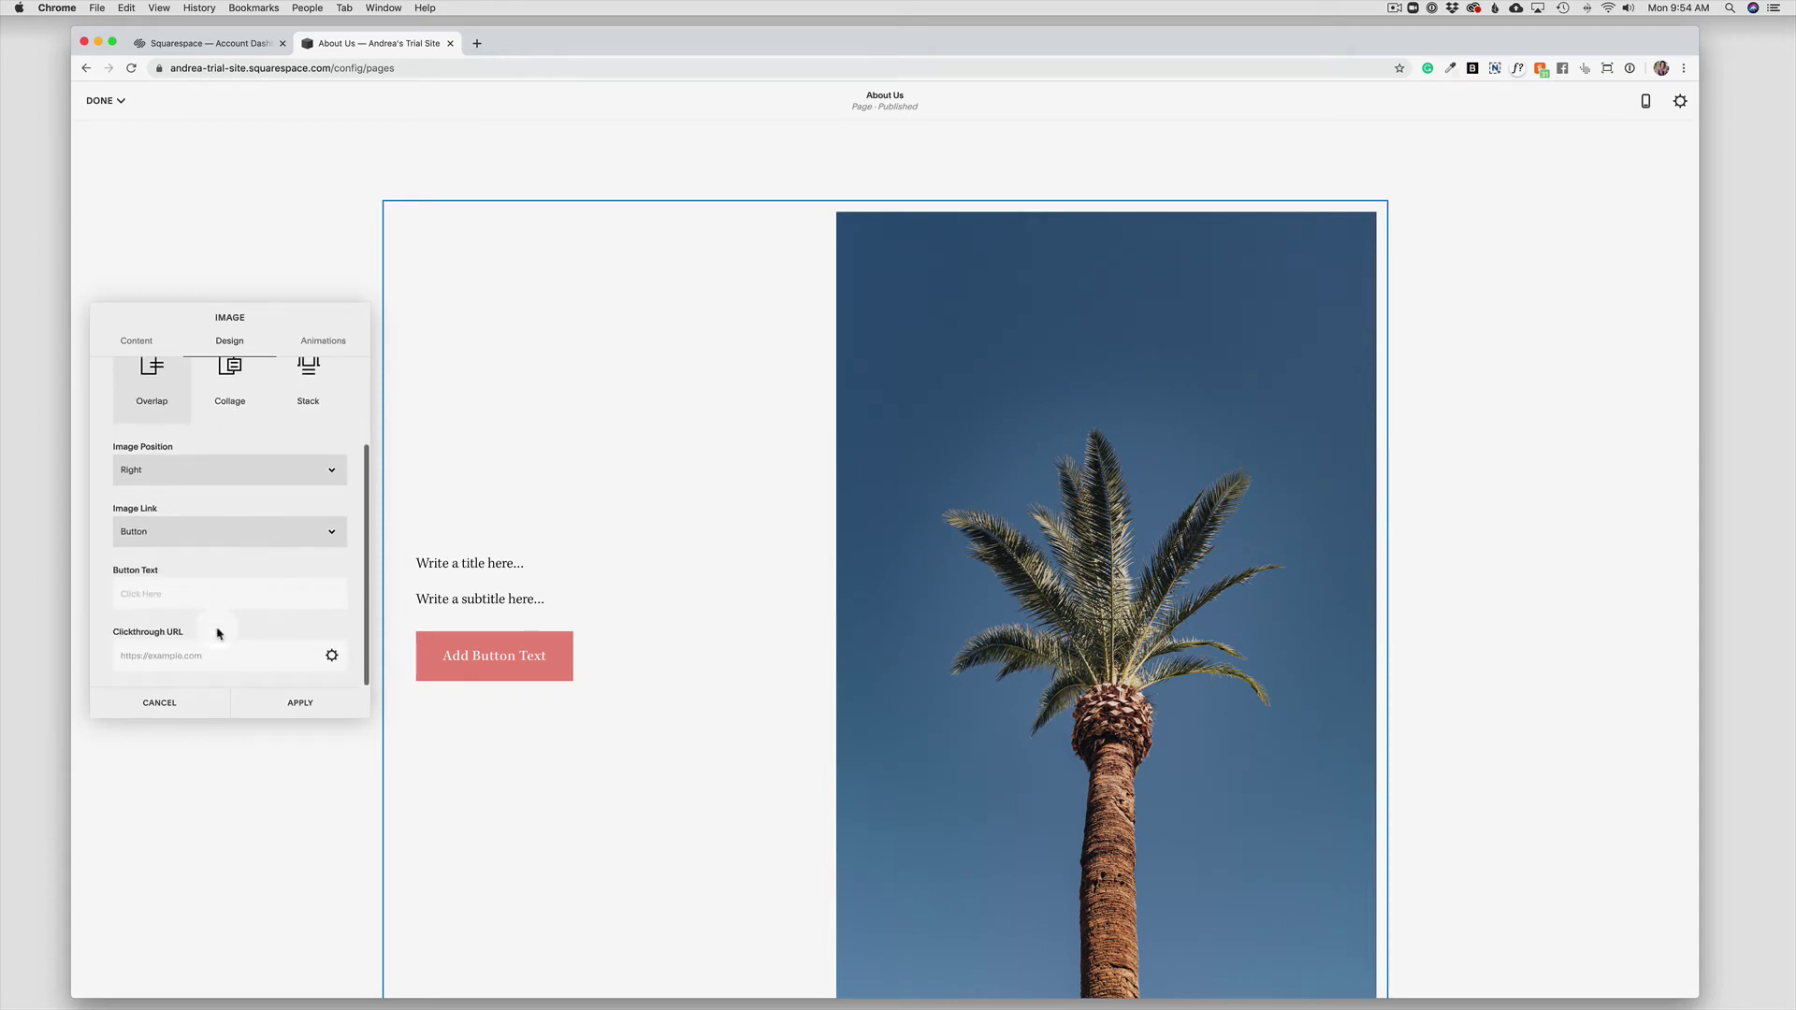
{"action": "scroll", "coordinate": [217, 634], "scroll_direction": "up", "scroll_amount": 3}
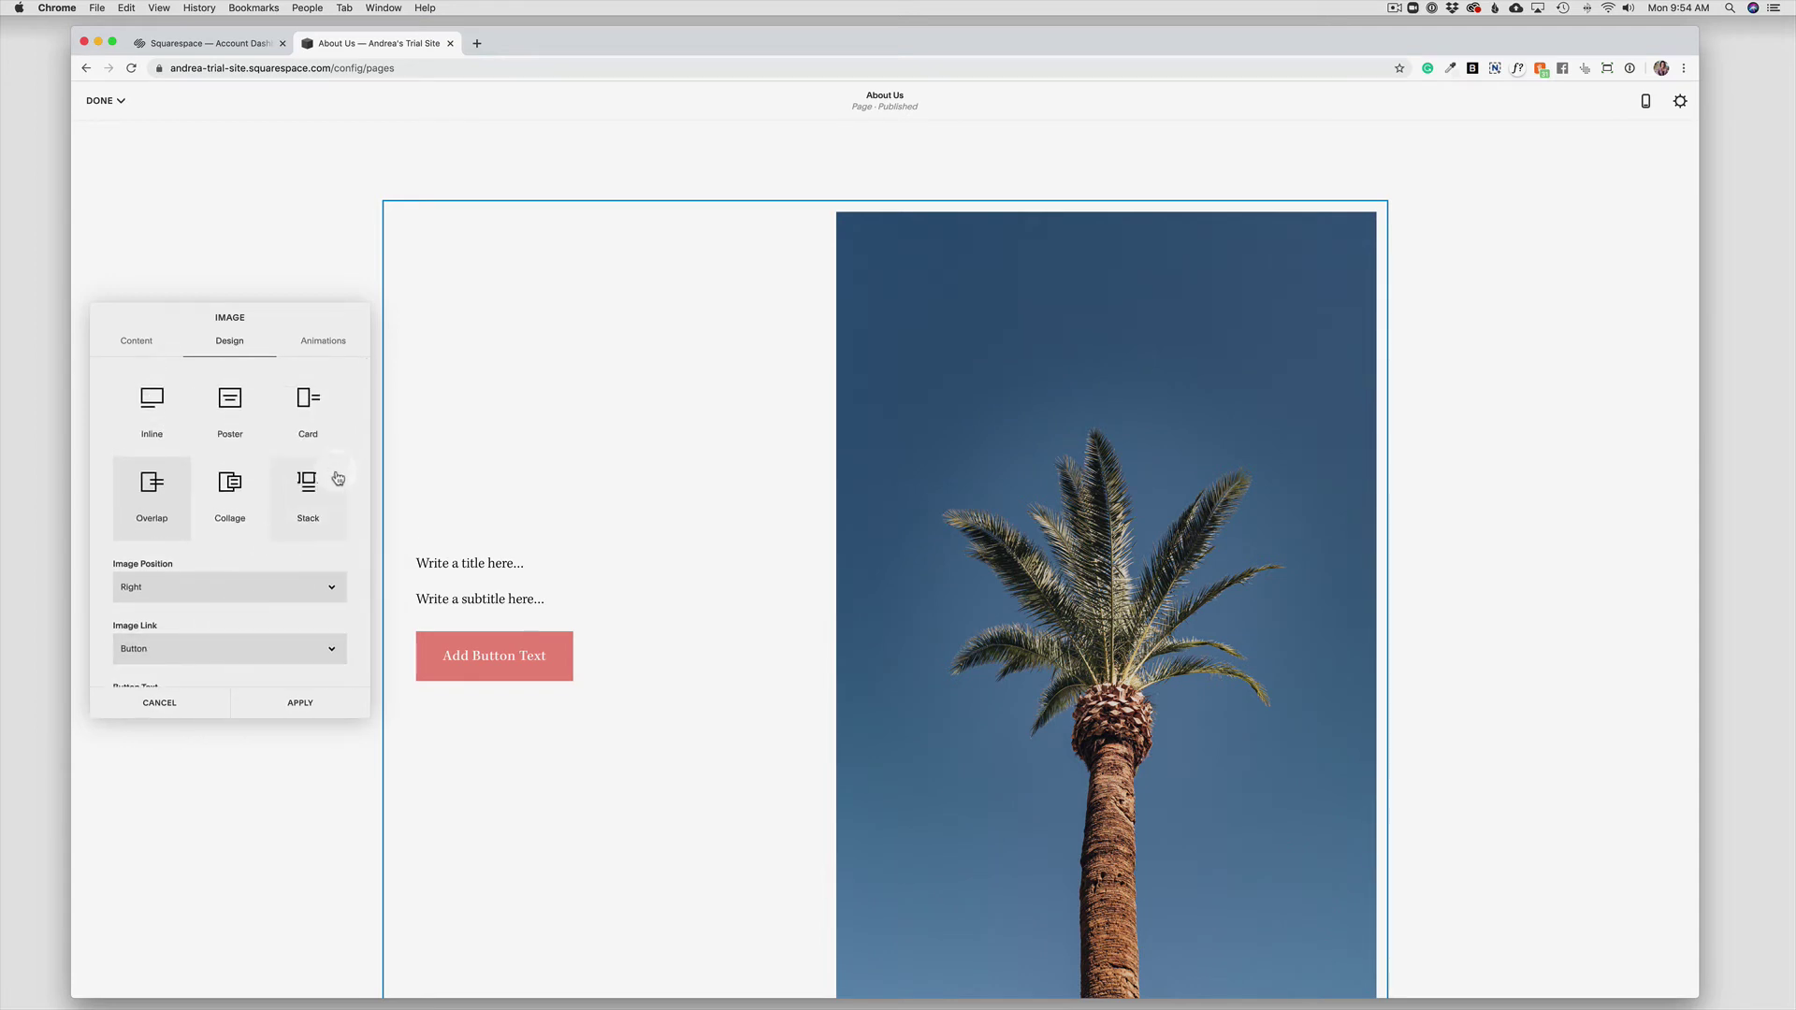
{"action": "left_click", "coordinate": [238, 479]}
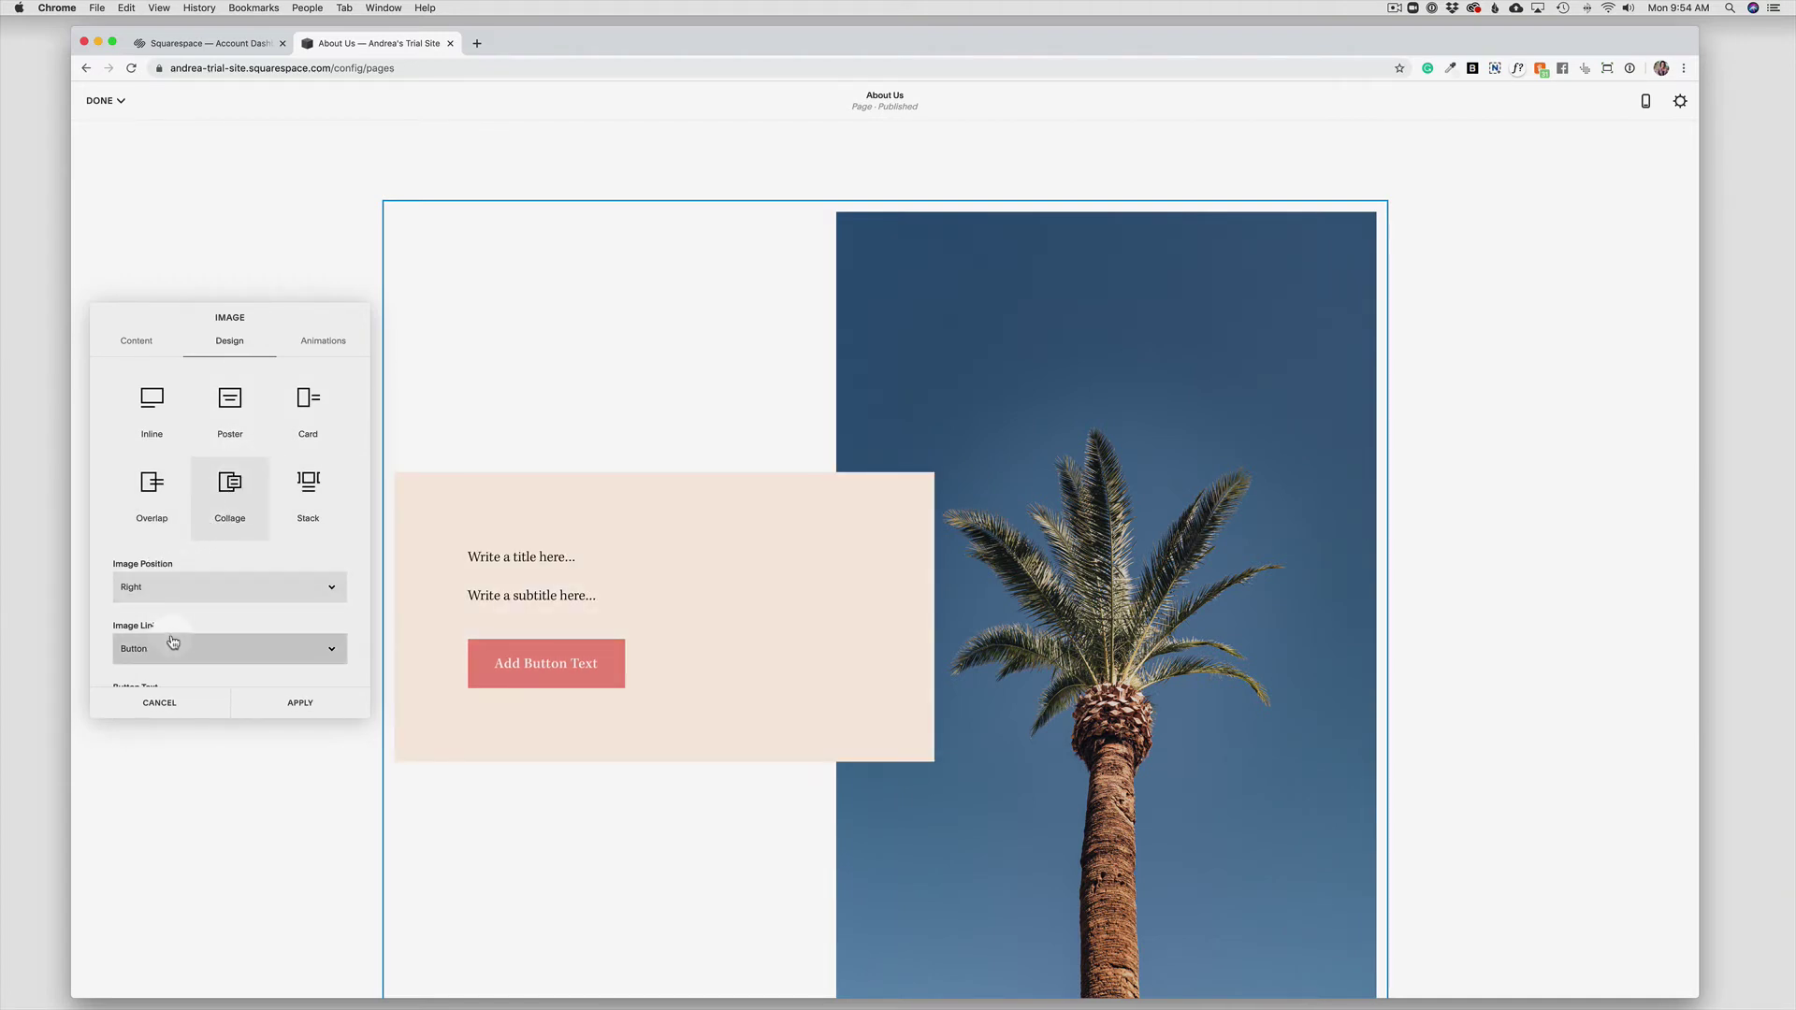
{"action": "scroll", "coordinate": [174, 636], "scroll_direction": "down", "scroll_amount": 3}
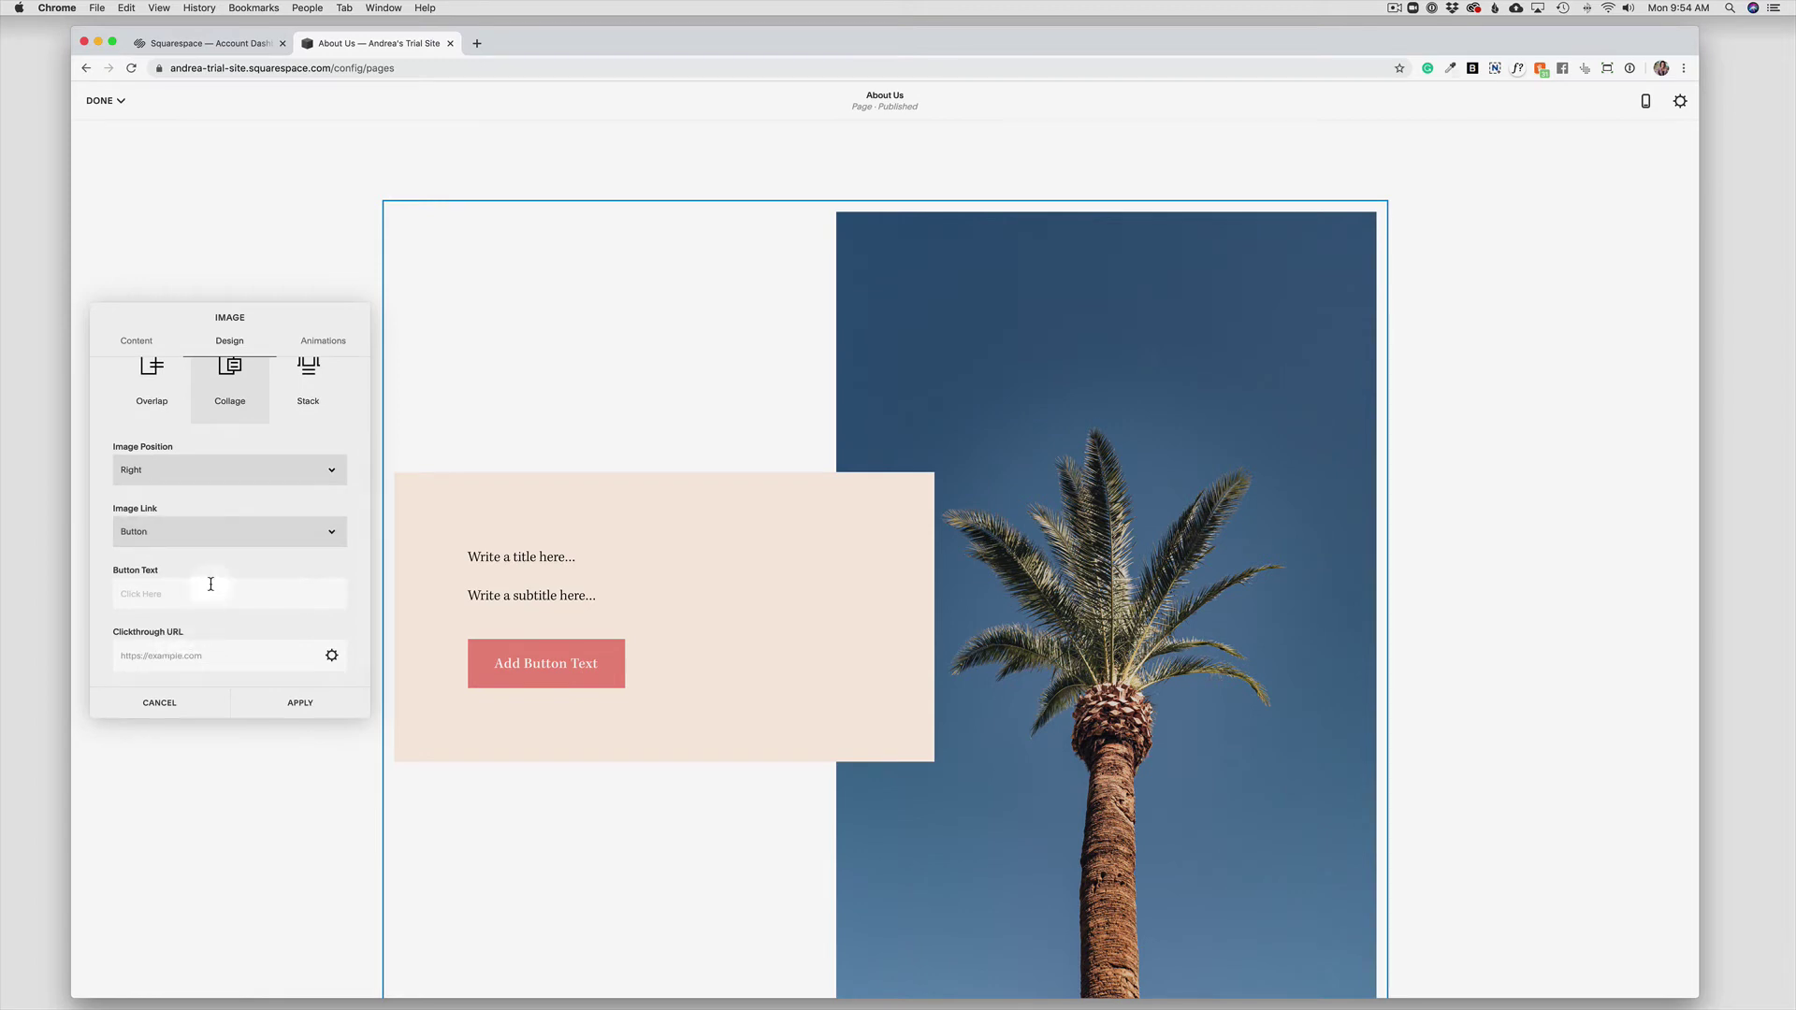
Set the image block's animation to Fade In.
{"action": "left_click", "coordinate": [326, 349]}
{"action": "left_click", "coordinate": [250, 406]}
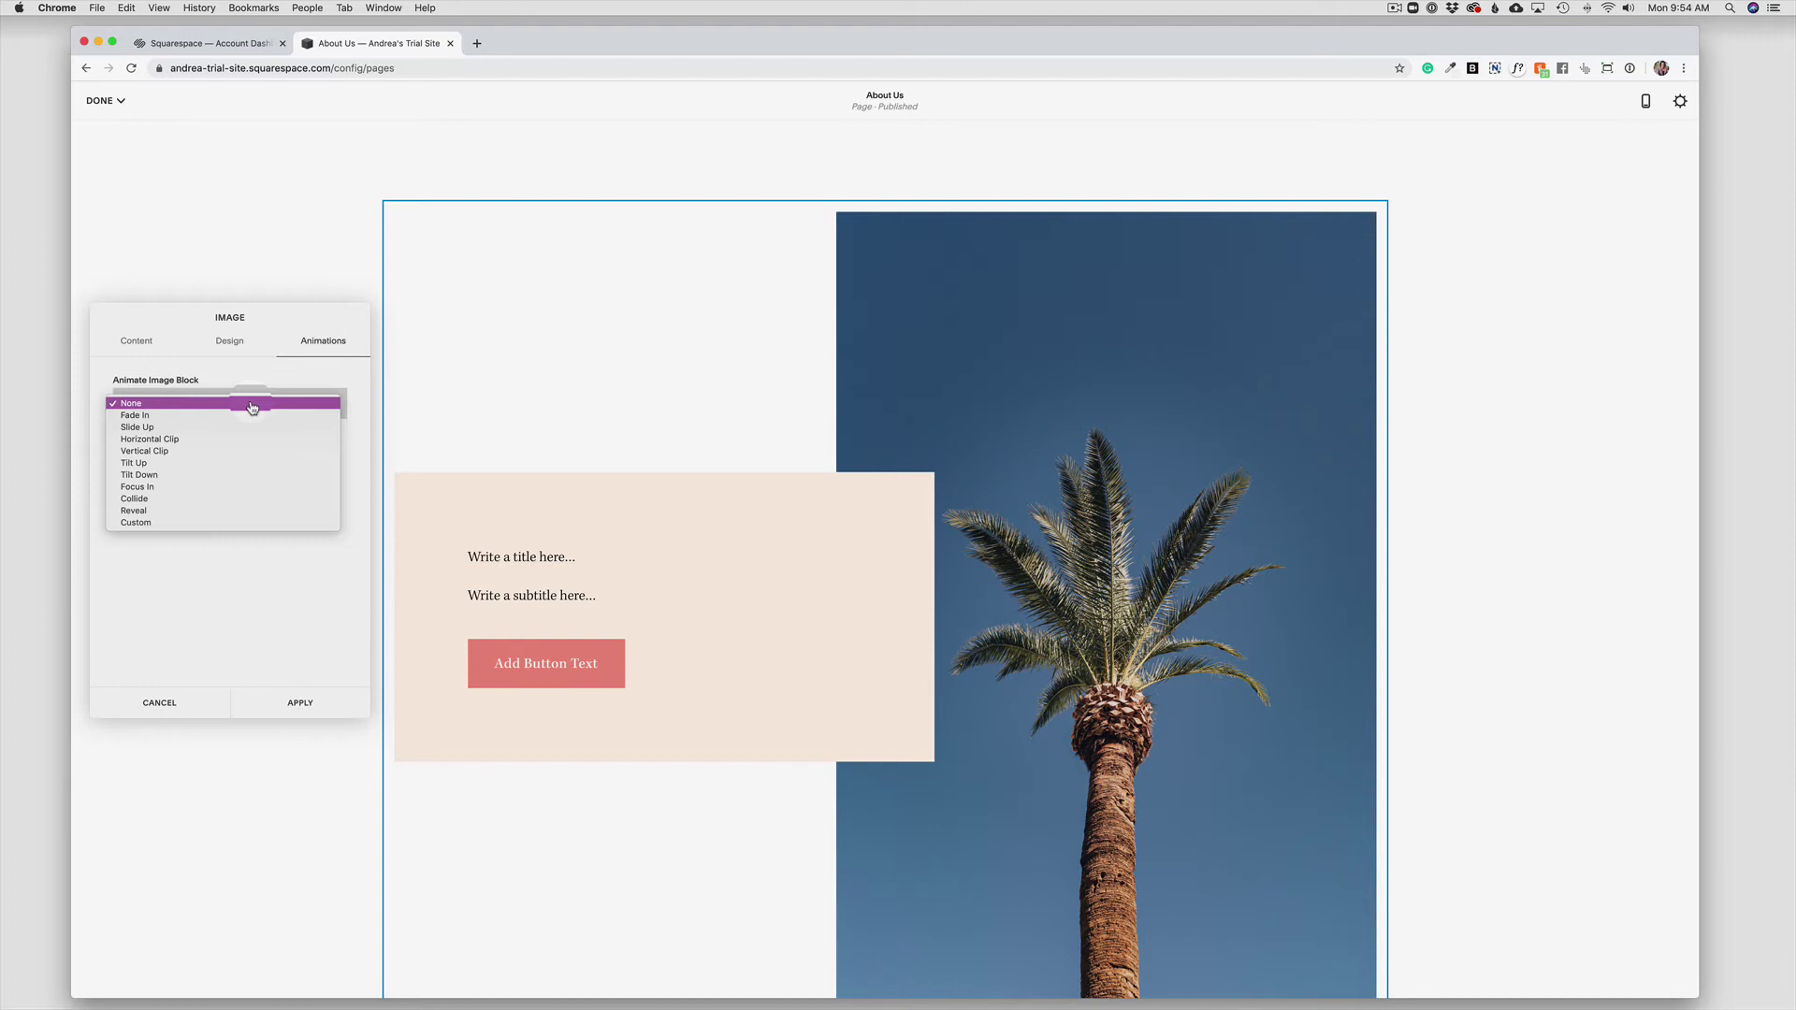
{"action": "left_click", "coordinate": [241, 417]}
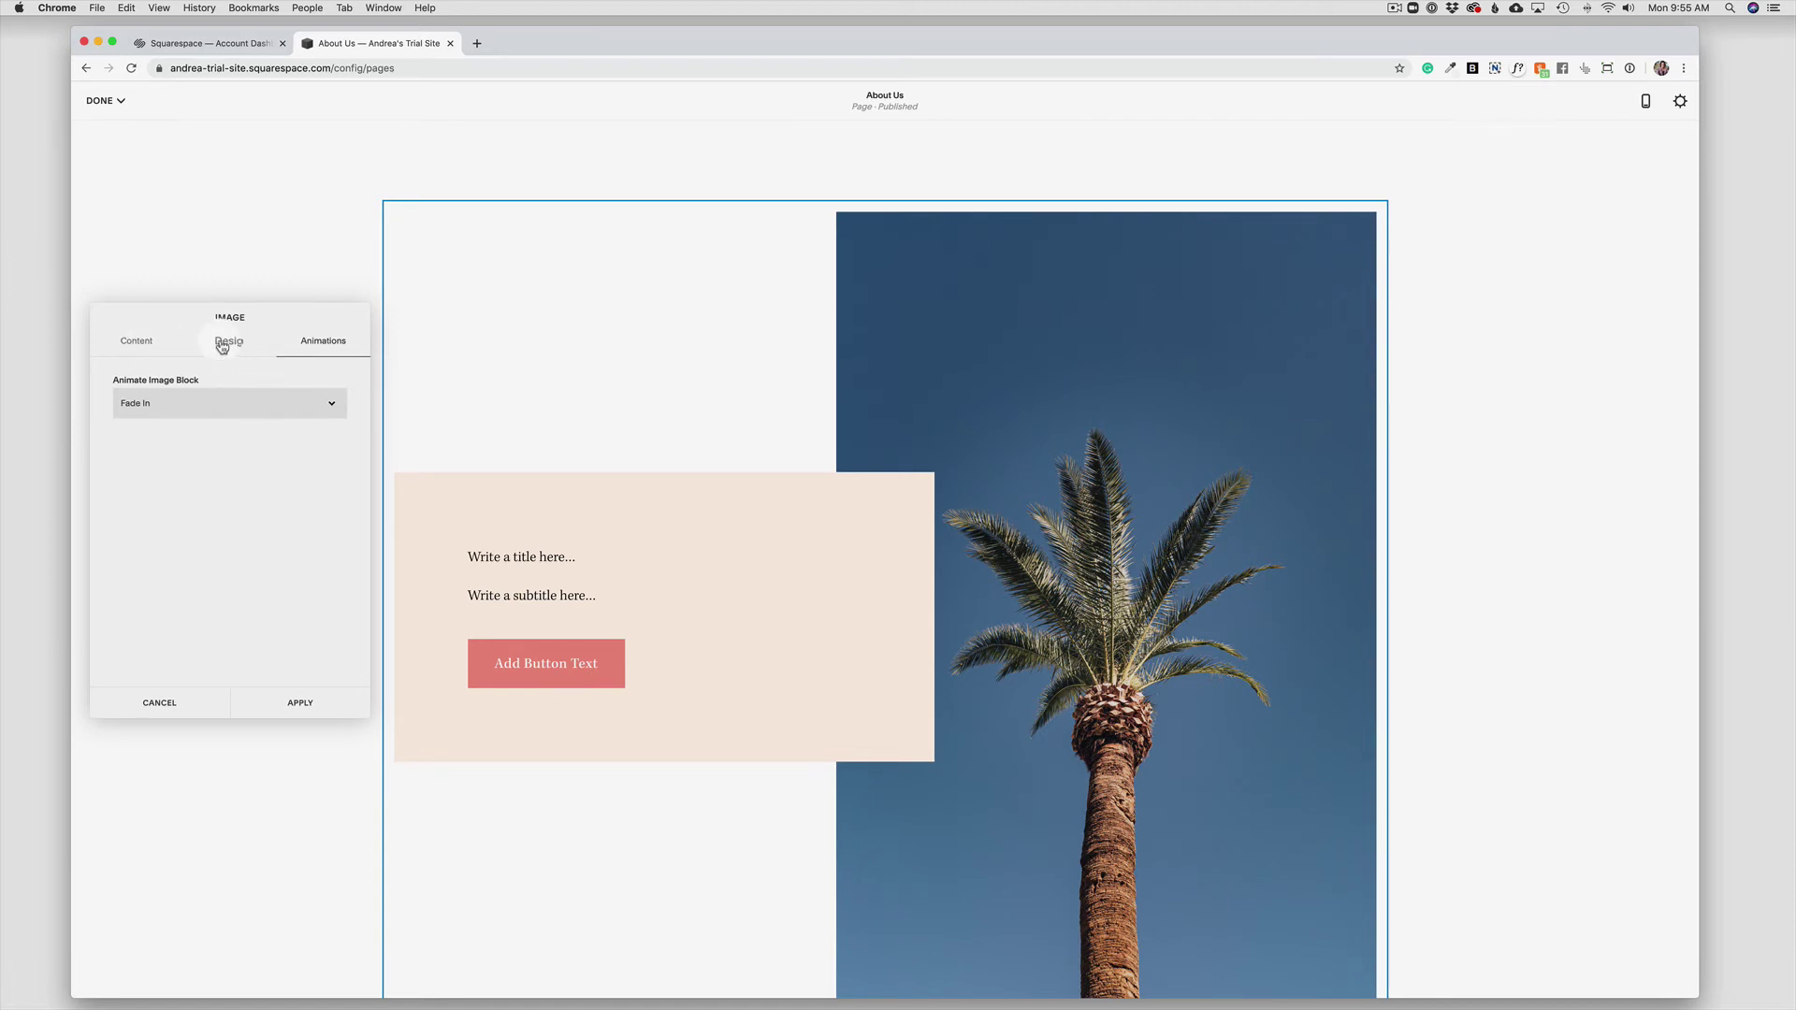
In the Content tab, nudge the palm image's focal point slightly upward.
{"action": "left_click", "coordinate": [130, 346]}
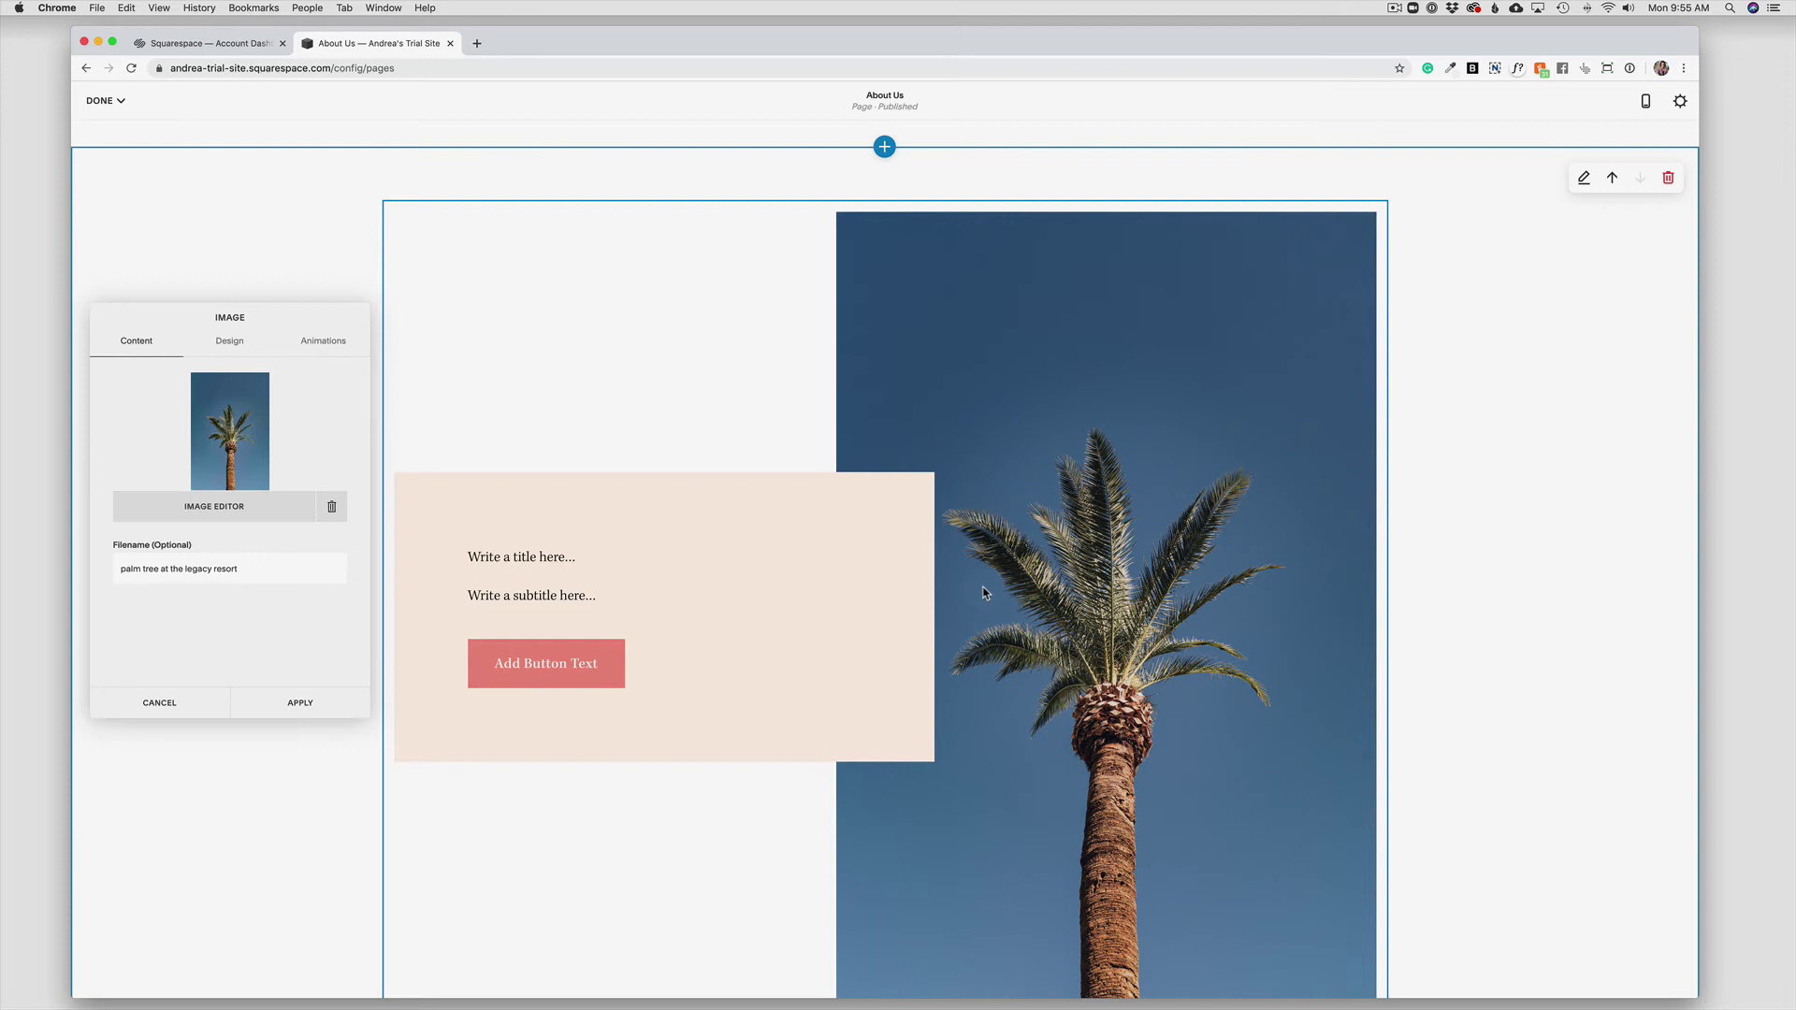
{"action": "scroll", "coordinate": [982, 591], "scroll_direction": "down", "scroll_amount": 3}
{"action": "scroll", "coordinate": [983, 592], "scroll_direction": "down", "scroll_amount": 2}
{"action": "scroll", "coordinate": [983, 591], "scroll_direction": "up", "scroll_amount": 5}
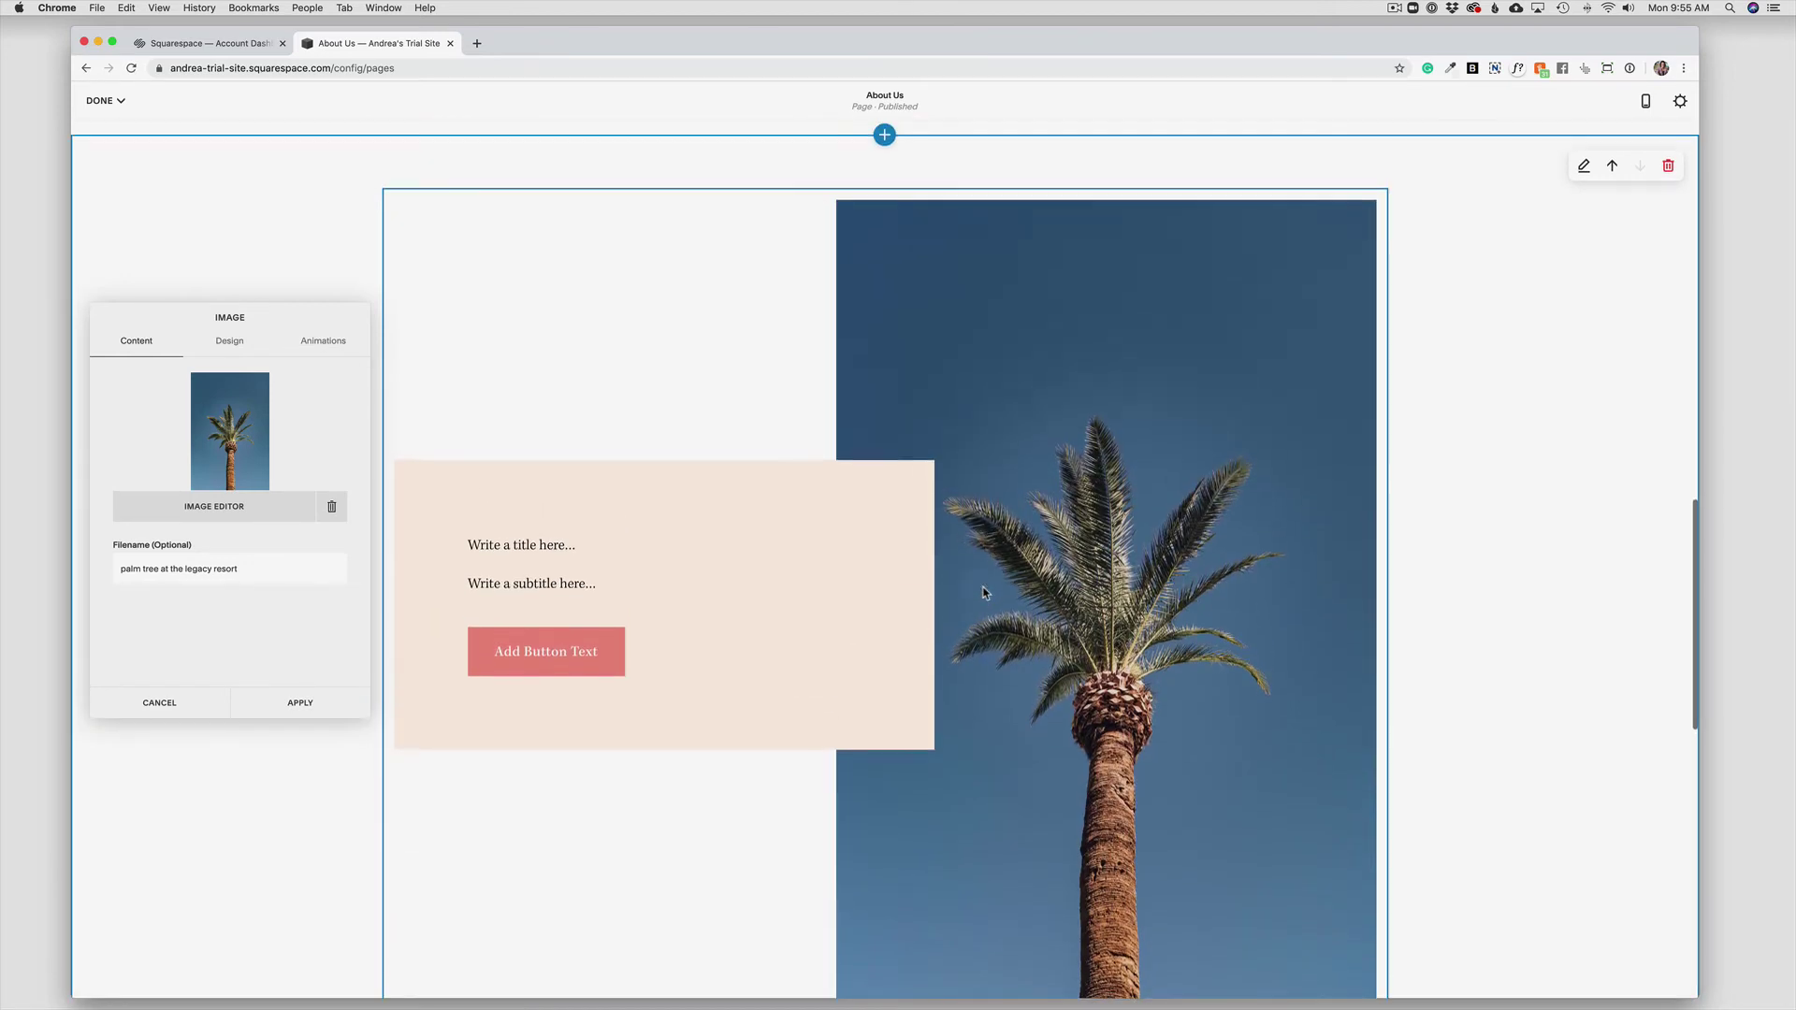
{"action": "scroll", "coordinate": [982, 591], "scroll_direction": "up", "scroll_amount": 1}
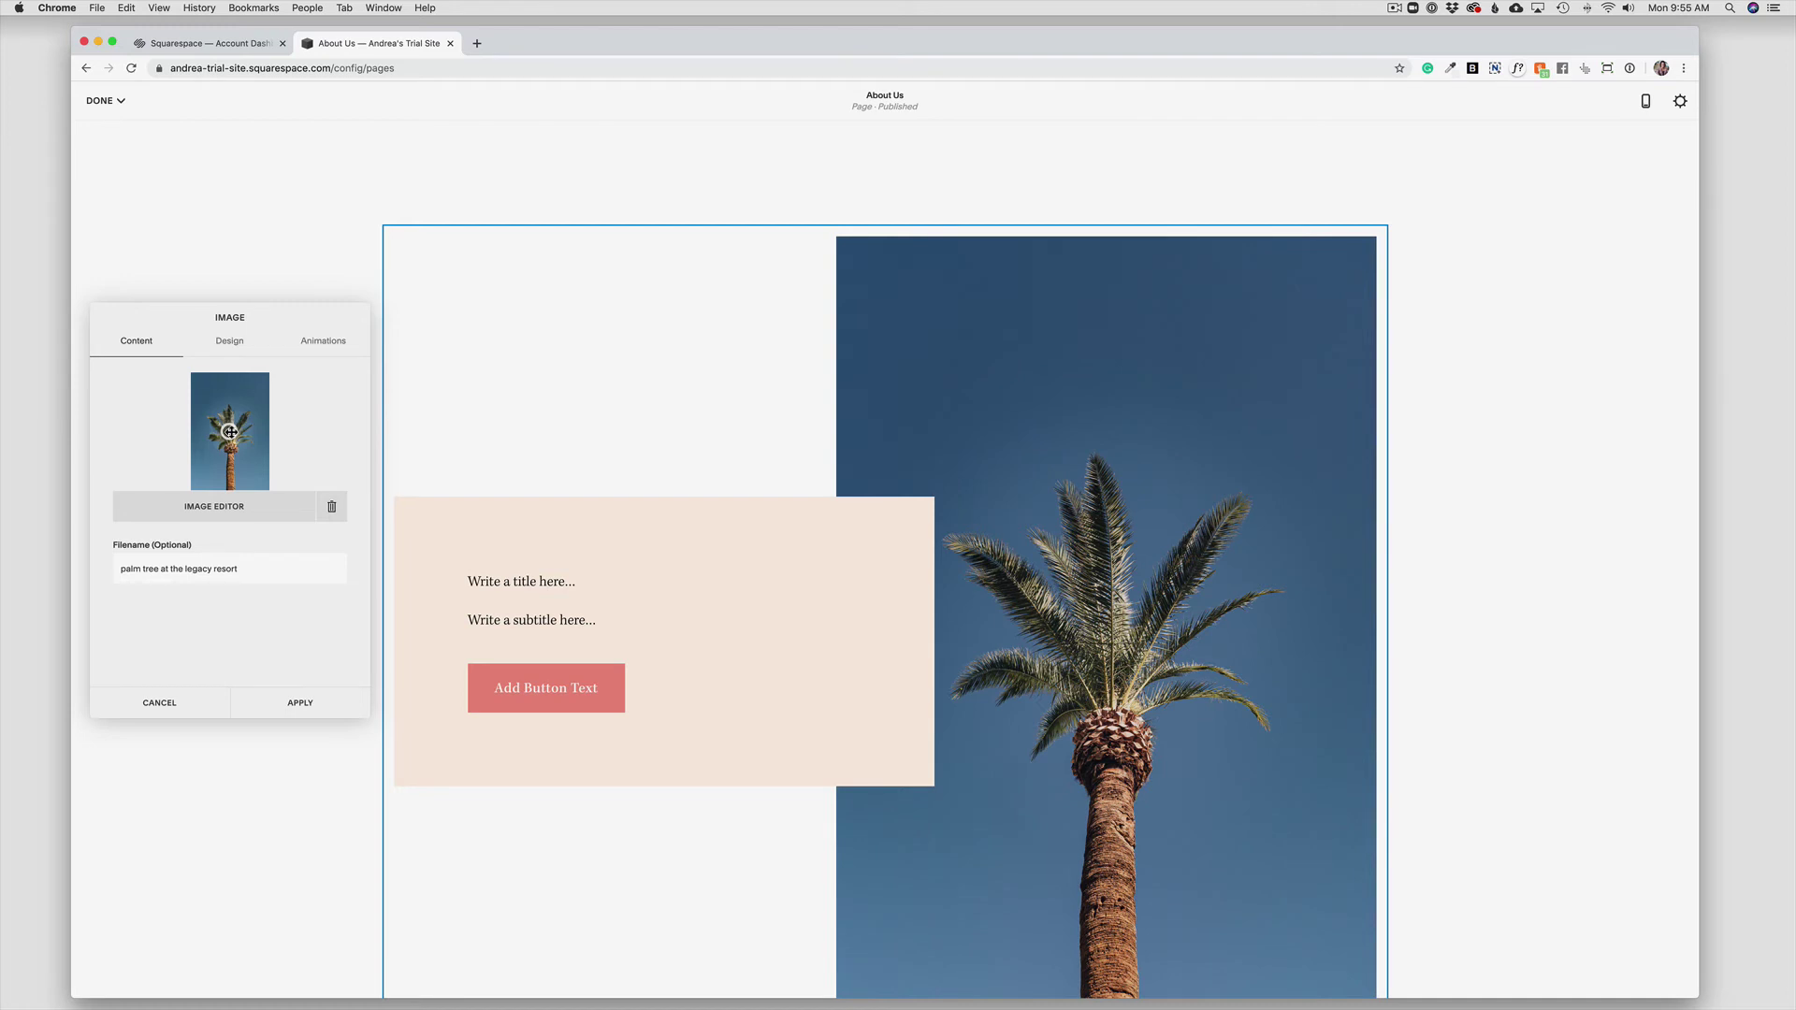
{"action": "left_click_drag", "start_coordinate": [229, 432], "coordinate": [231, 419]}
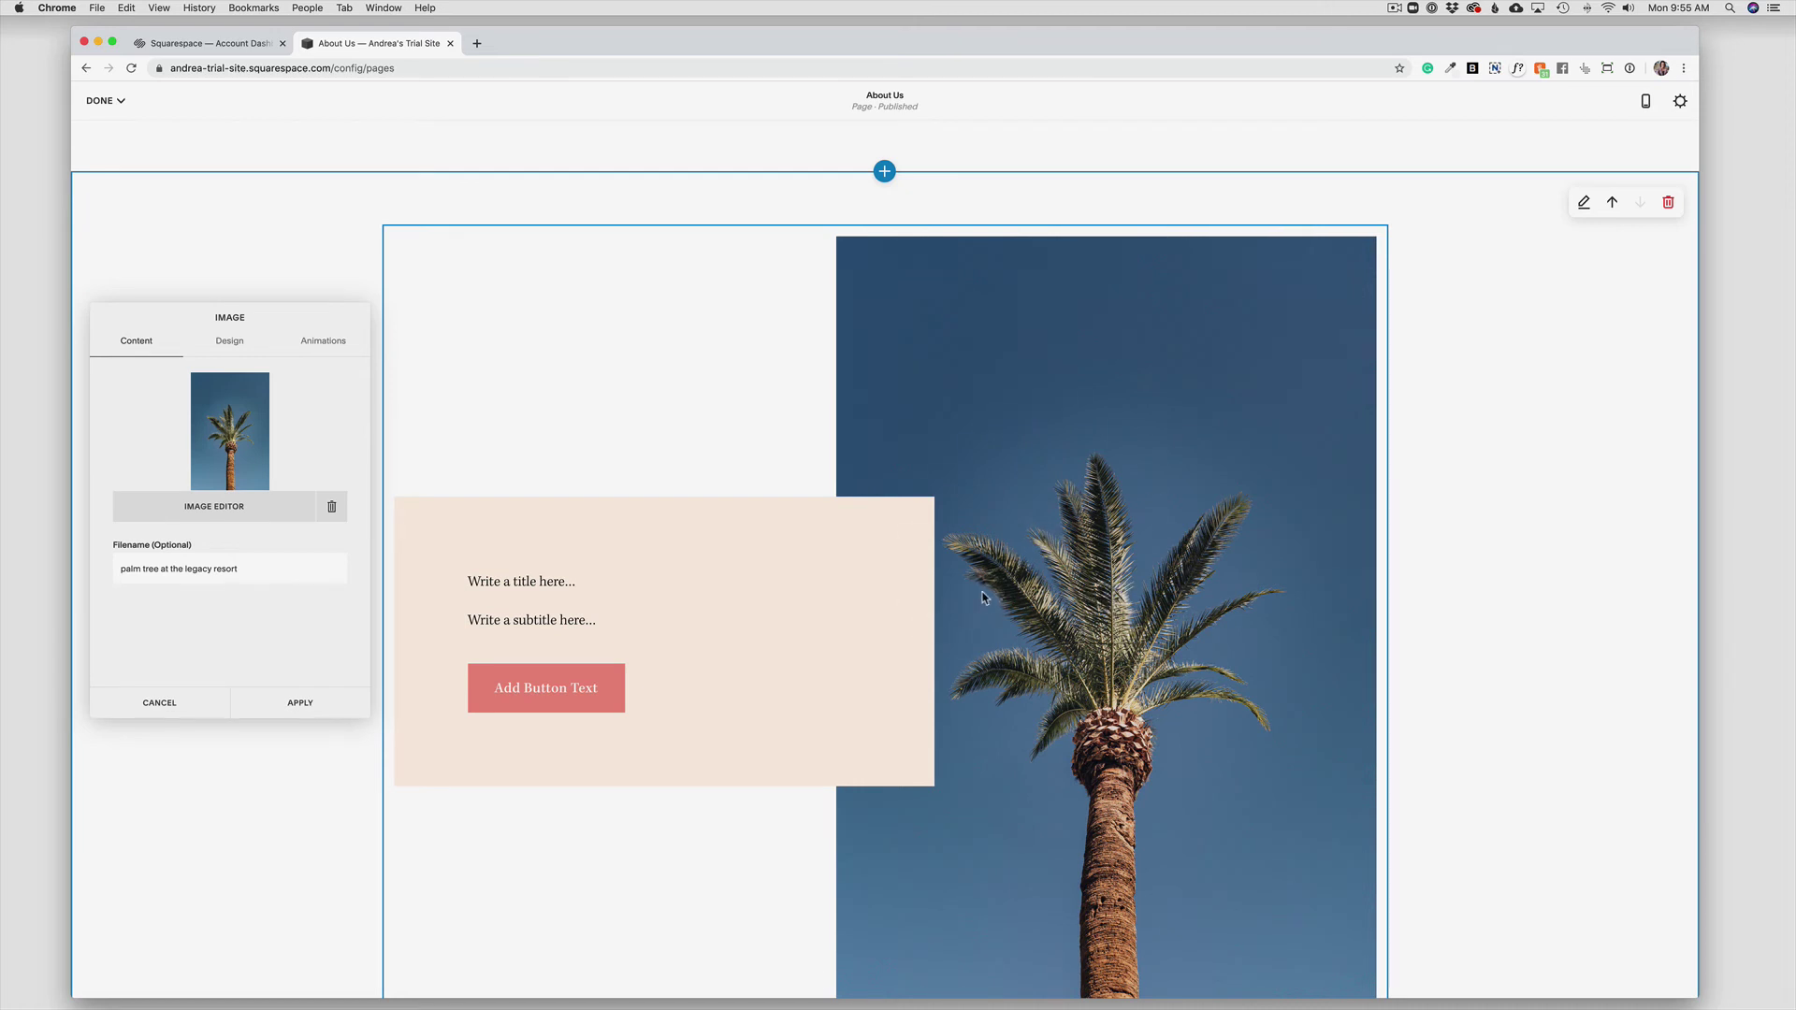
{"action": "scroll", "coordinate": [983, 597], "scroll_direction": "down", "scroll_amount": 3}
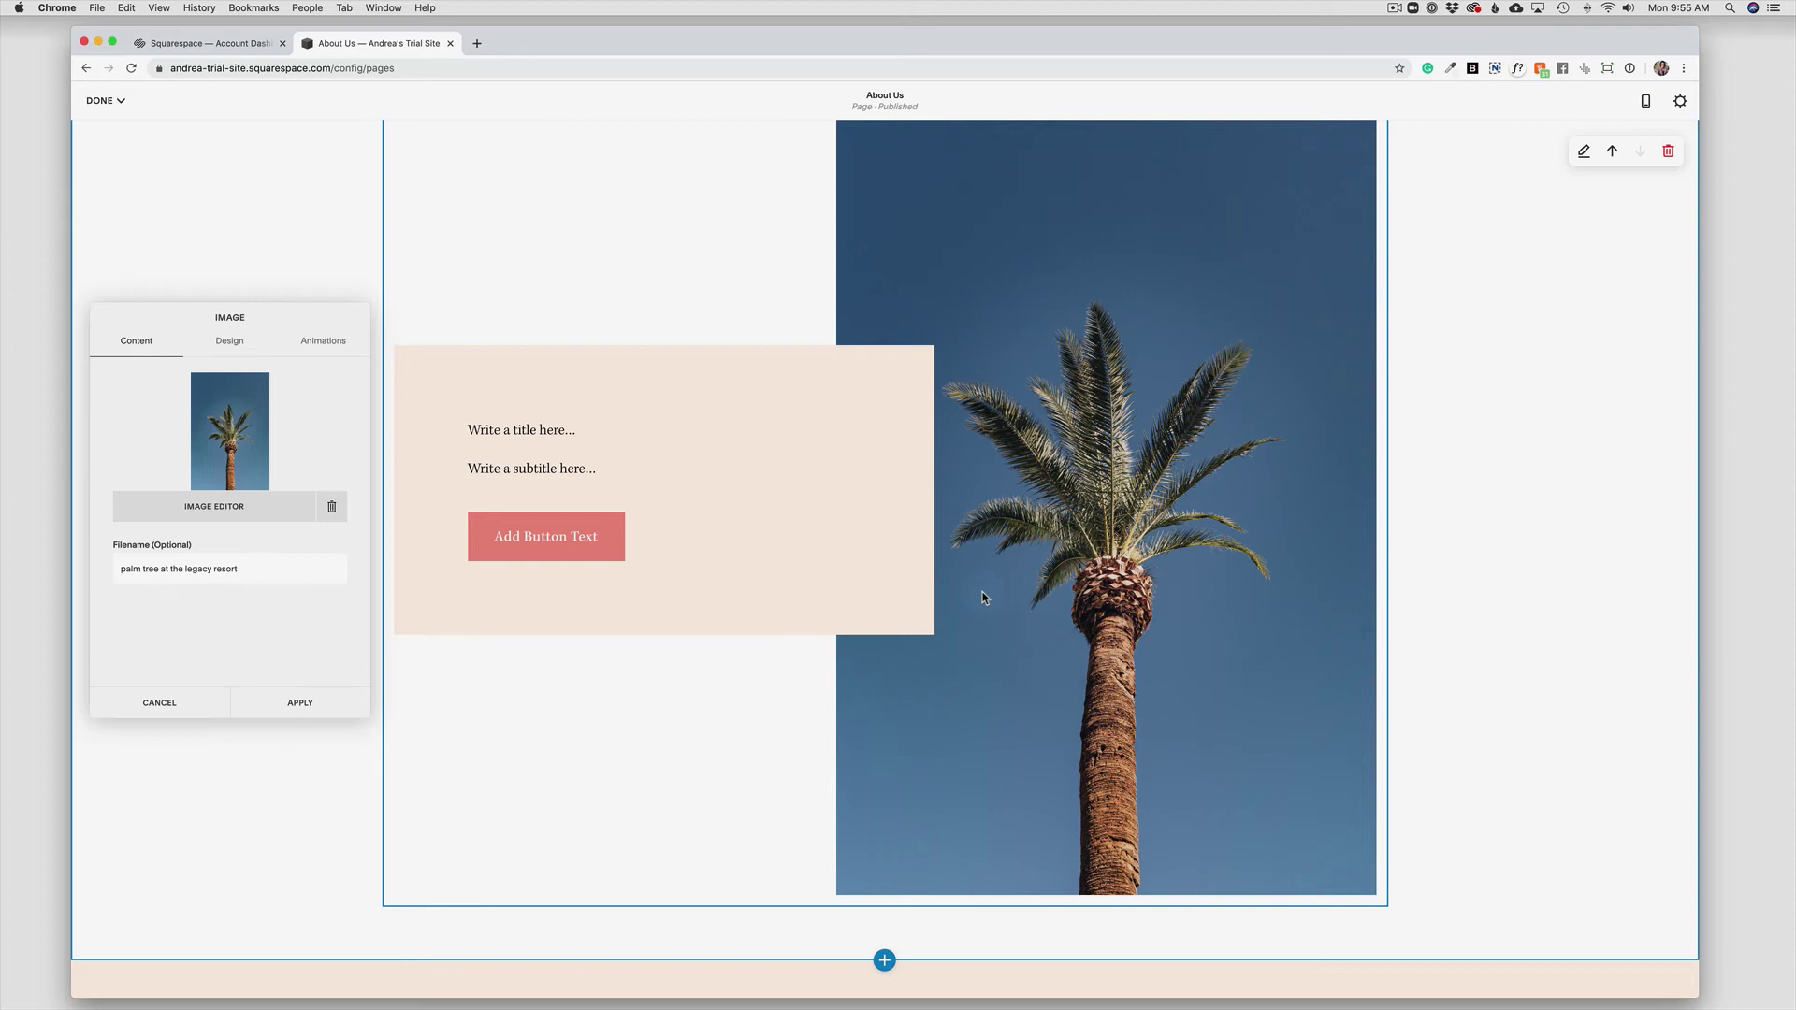
{"action": "scroll", "coordinate": [983, 597], "scroll_direction": "up", "scroll_amount": 2}
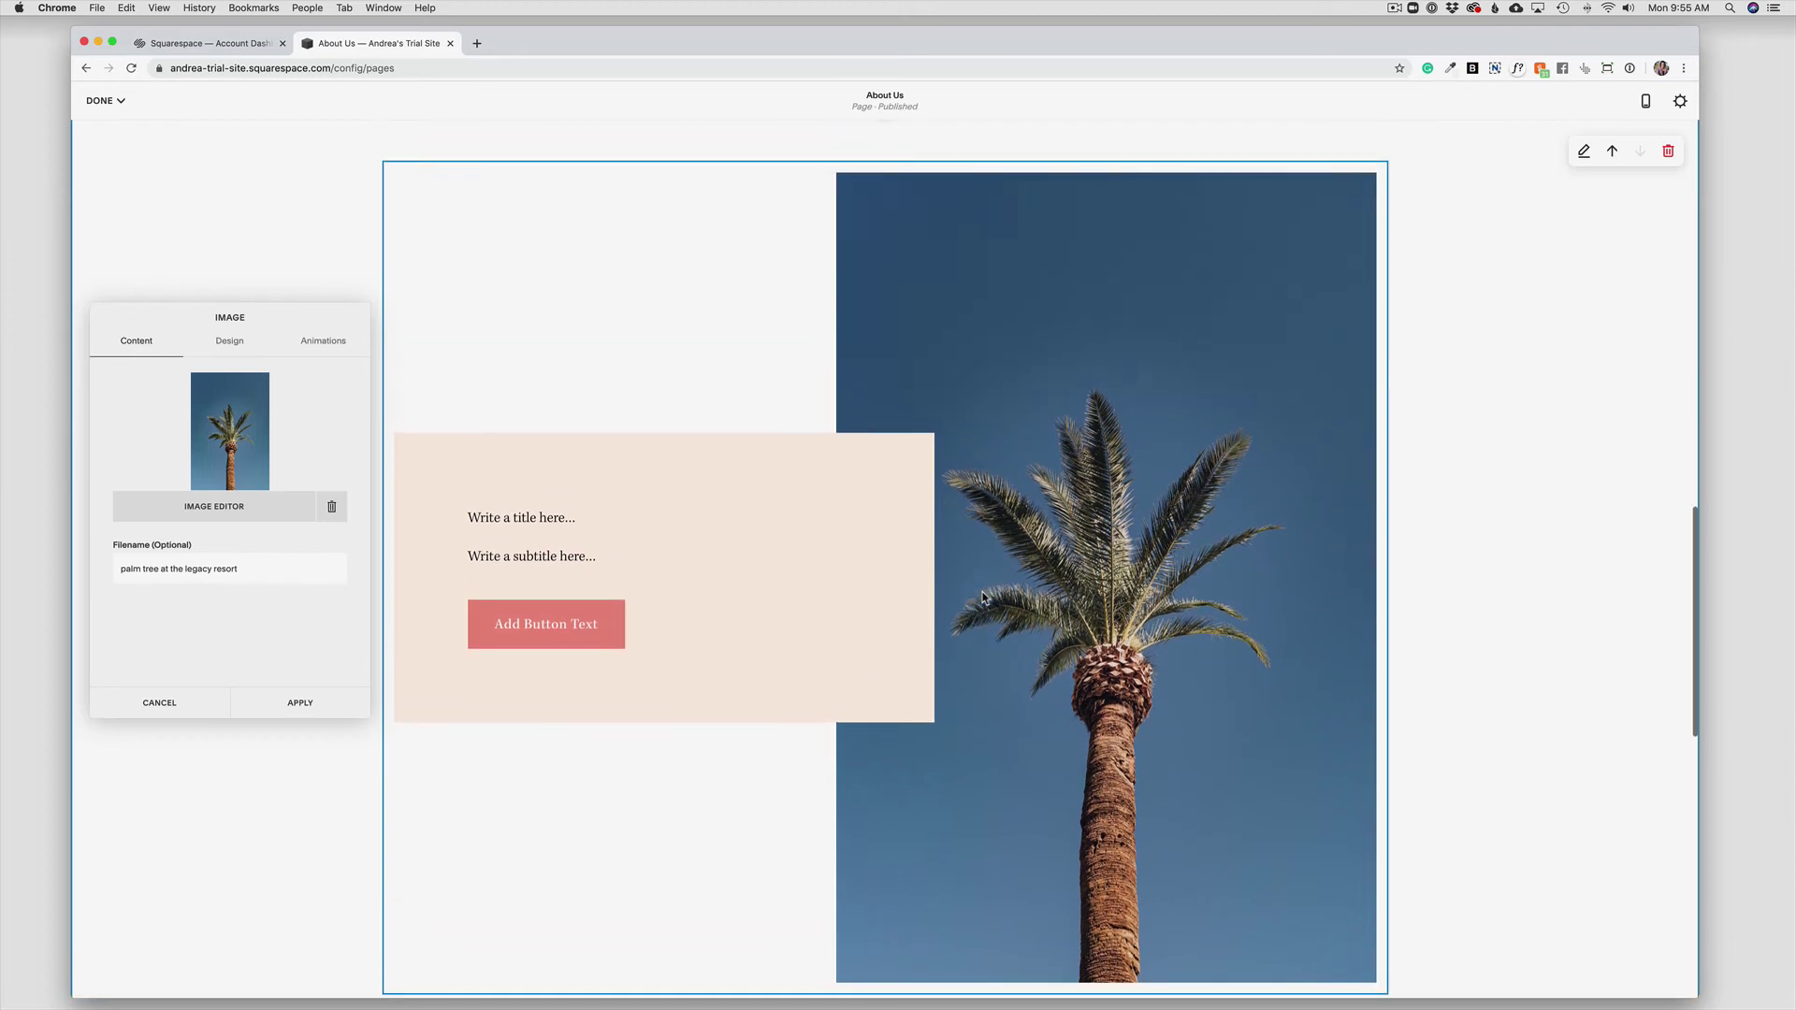
Apply the image changes and scroll around to review the palm tree collage section.
{"action": "left_click", "coordinate": [301, 704]}
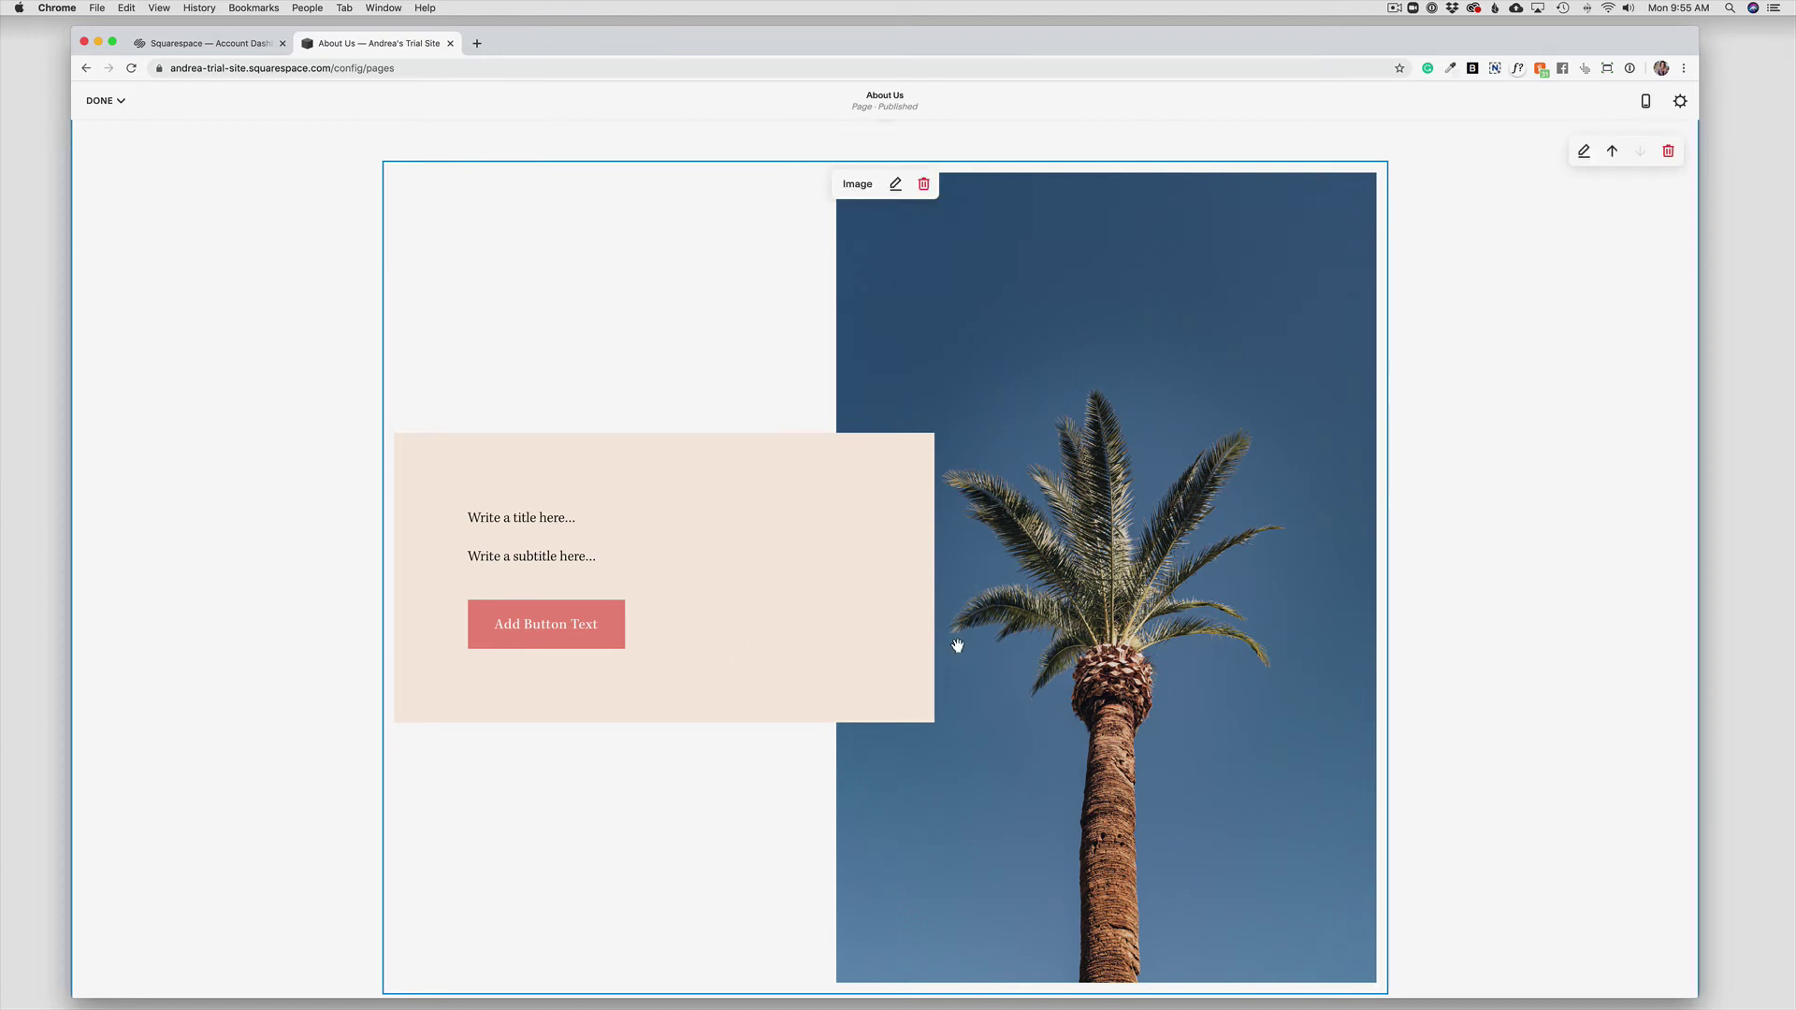
{"action": "scroll", "coordinate": [957, 646], "scroll_direction": "down", "scroll_amount": 3}
{"action": "scroll", "coordinate": [957, 645], "scroll_direction": "up", "scroll_amount": 2}
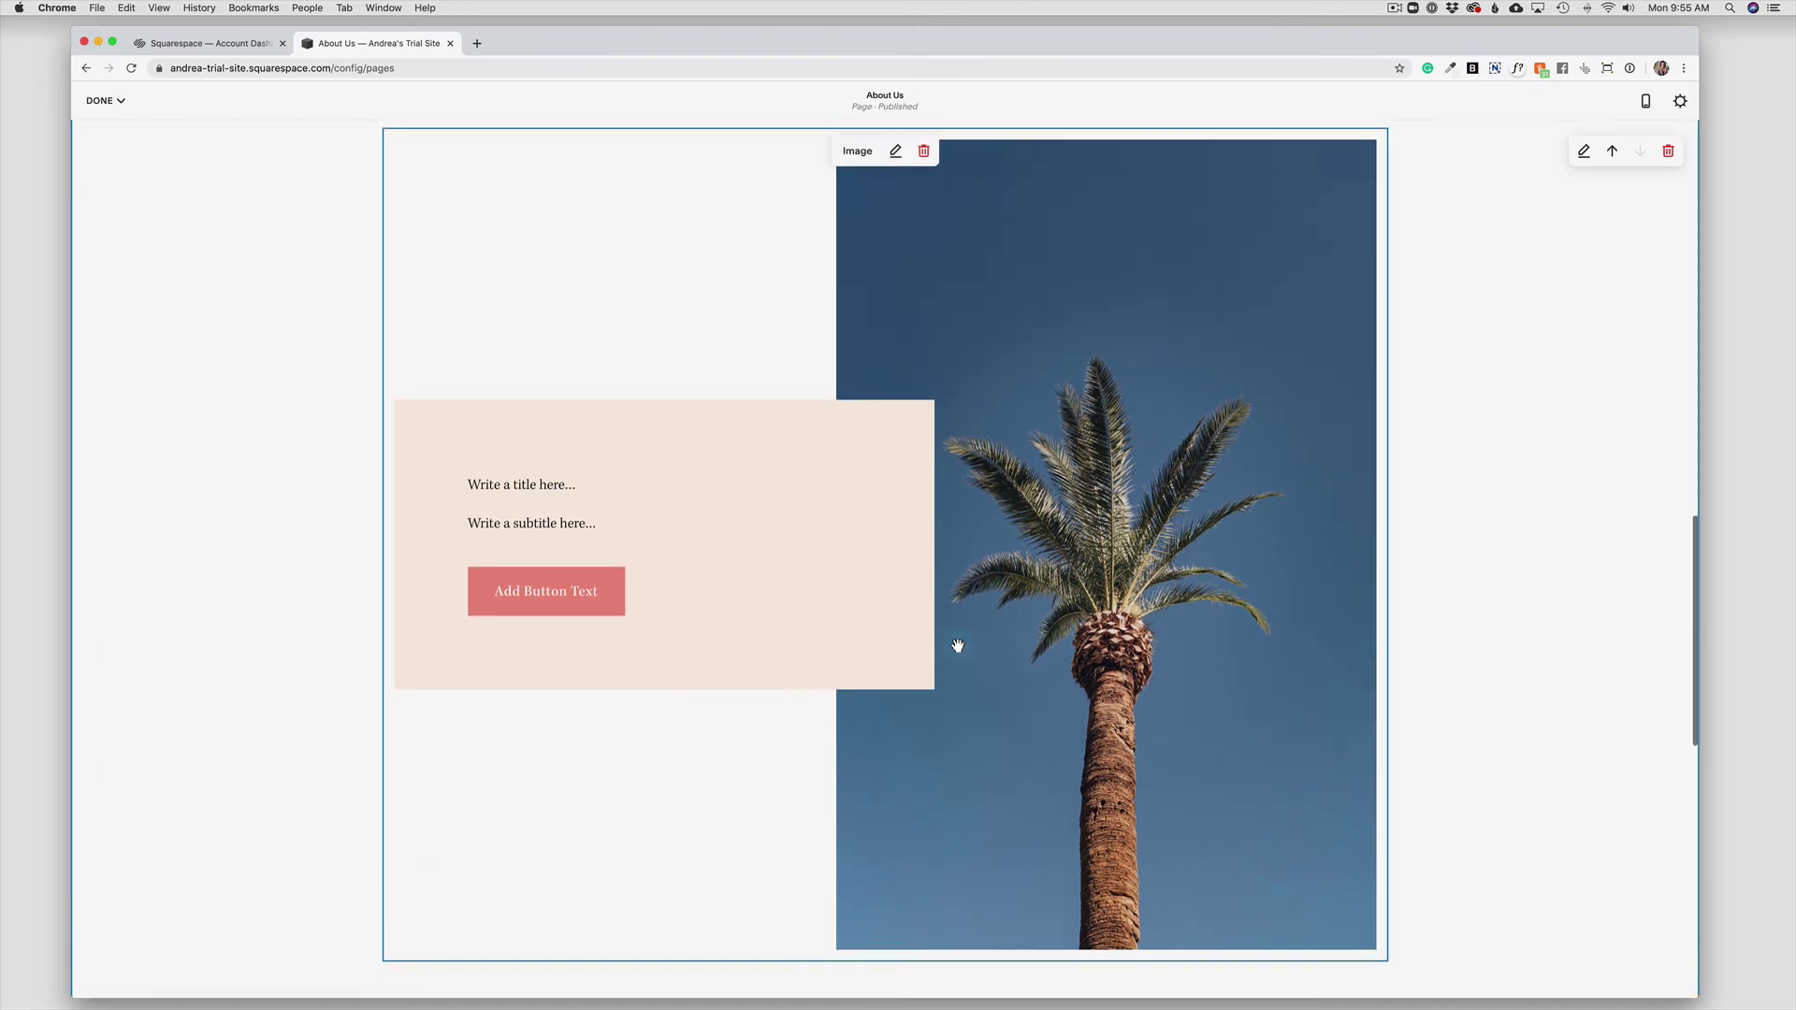
{"action": "scroll", "coordinate": [957, 646], "scroll_direction": "up", "scroll_amount": 1}
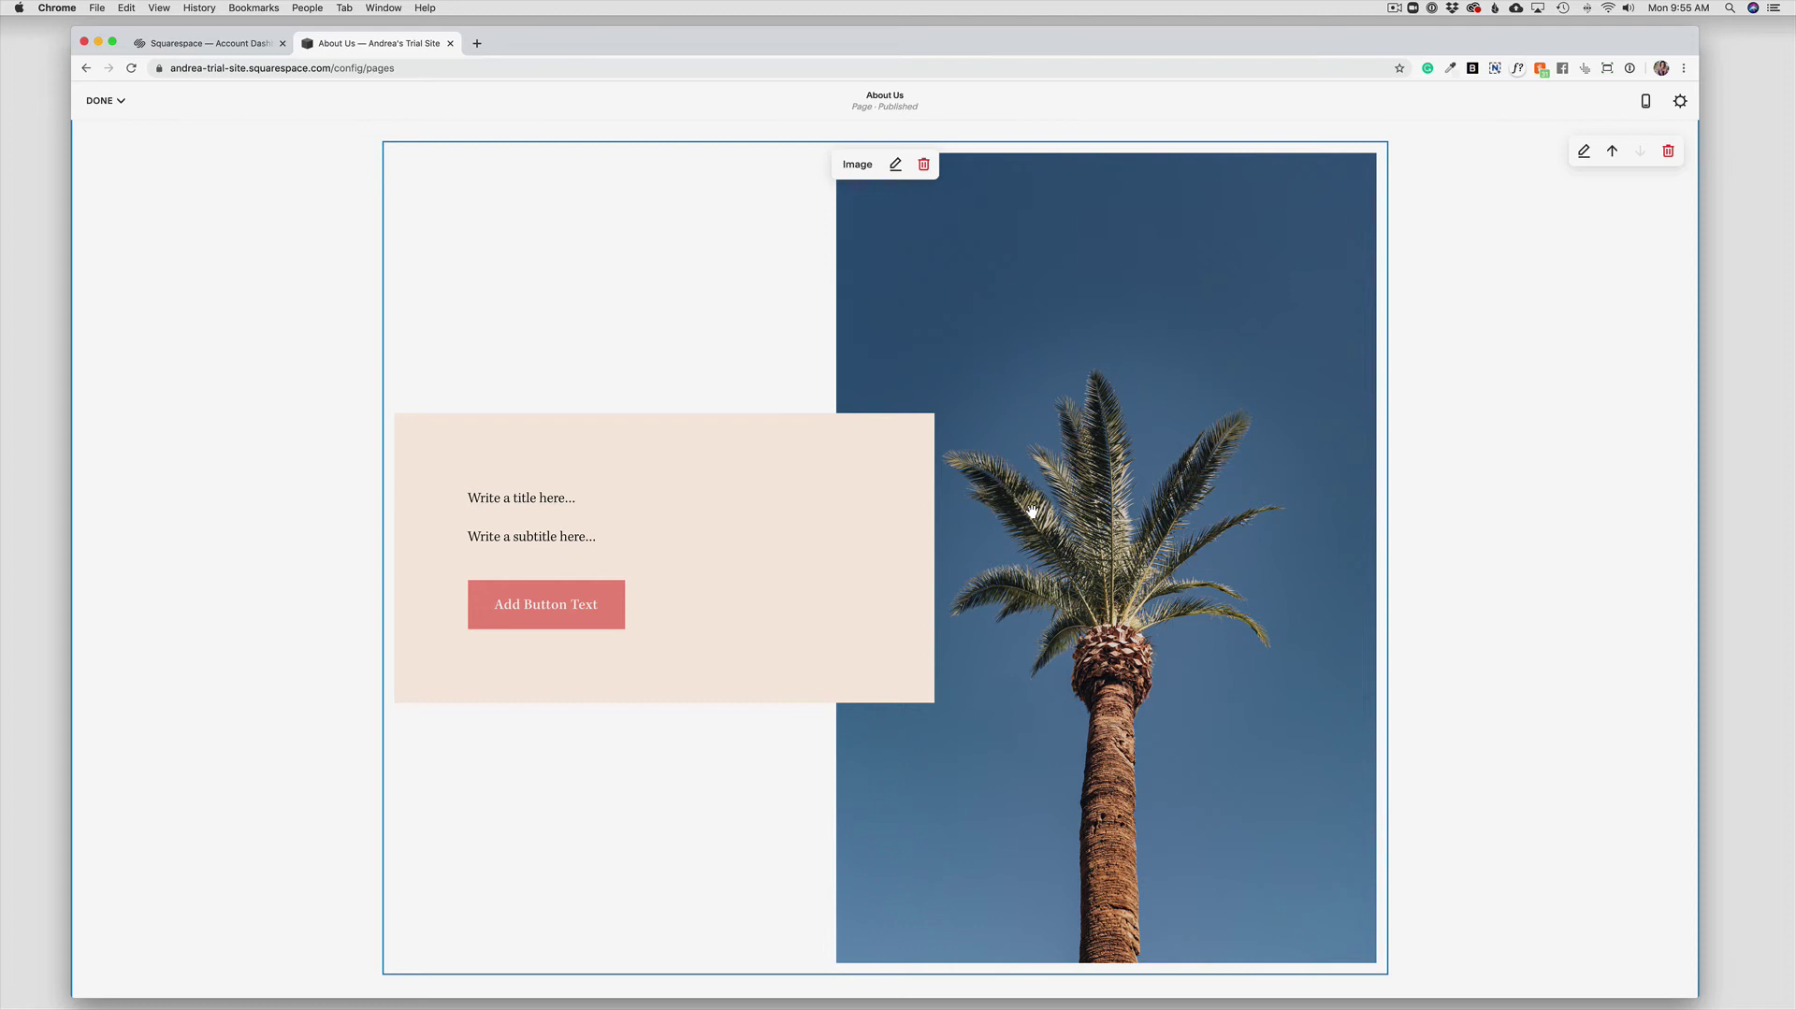
{"action": "scroll", "coordinate": [1029, 510], "scroll_direction": "up", "scroll_amount": 3}
{"action": "scroll", "coordinate": [1032, 512], "scroll_direction": "down", "scroll_amount": 5}
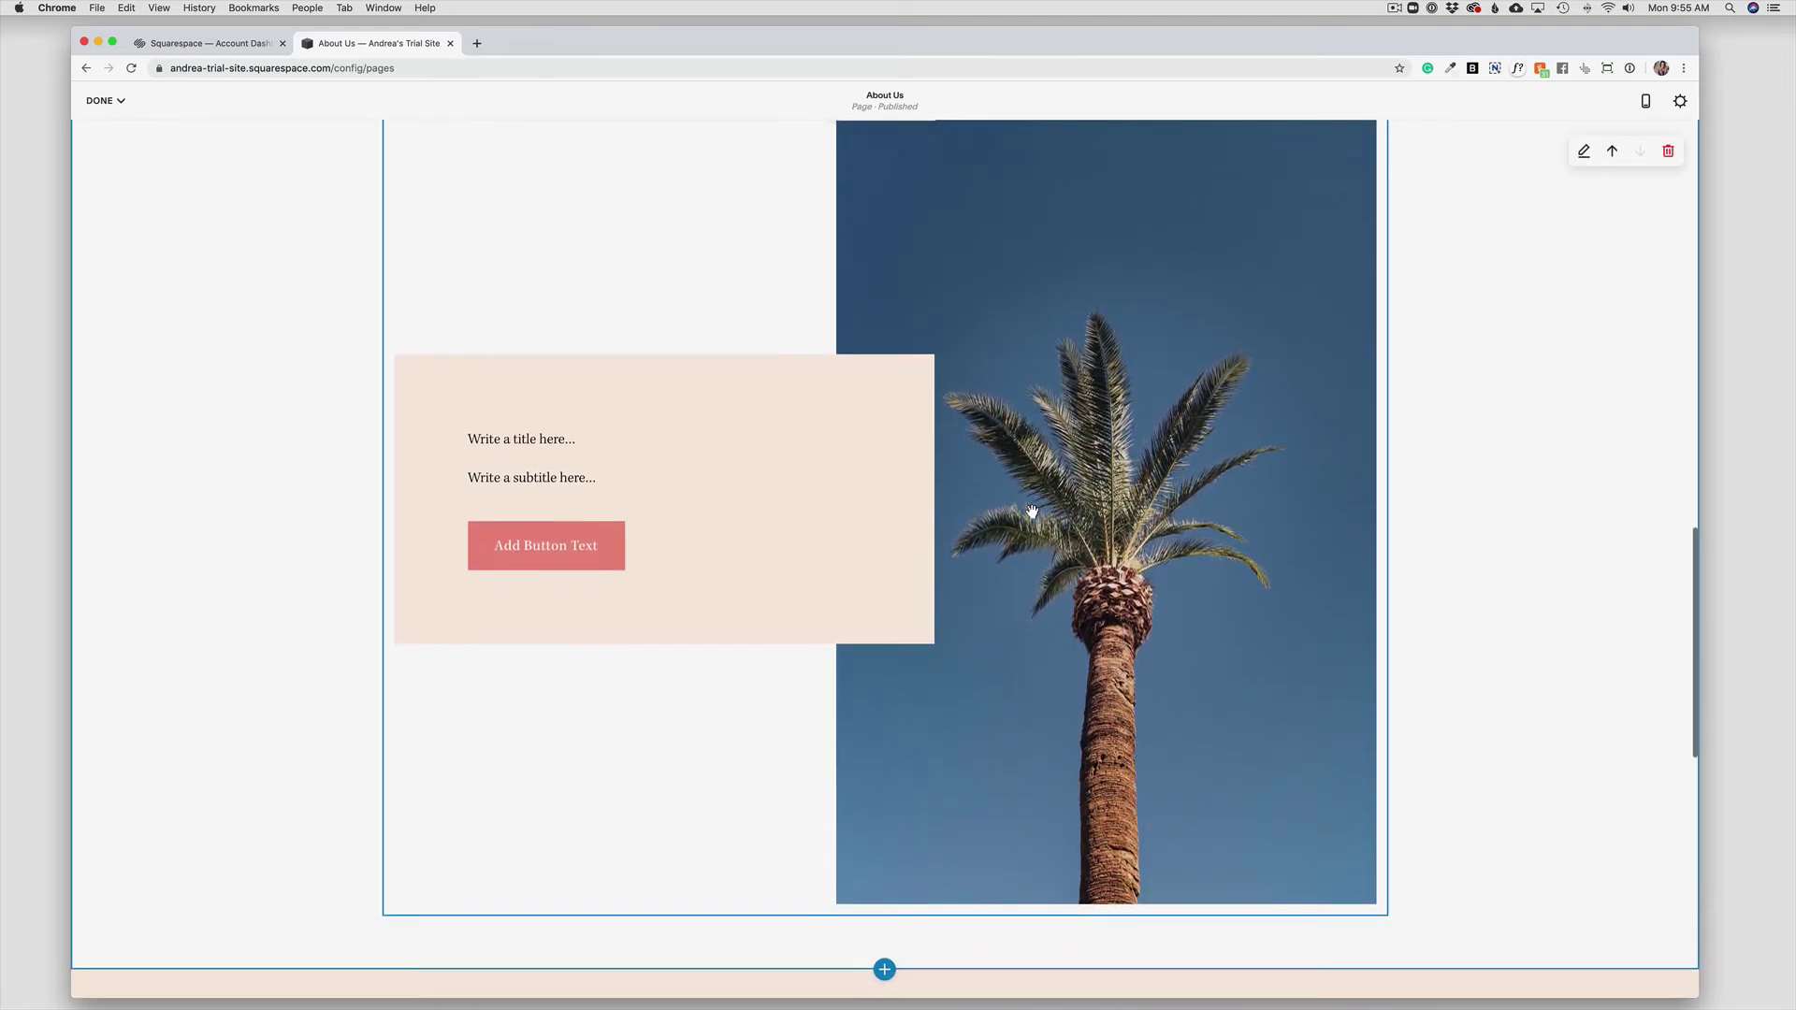
{"action": "scroll", "coordinate": [1032, 511], "scroll_direction": "up", "scroll_amount": 4}
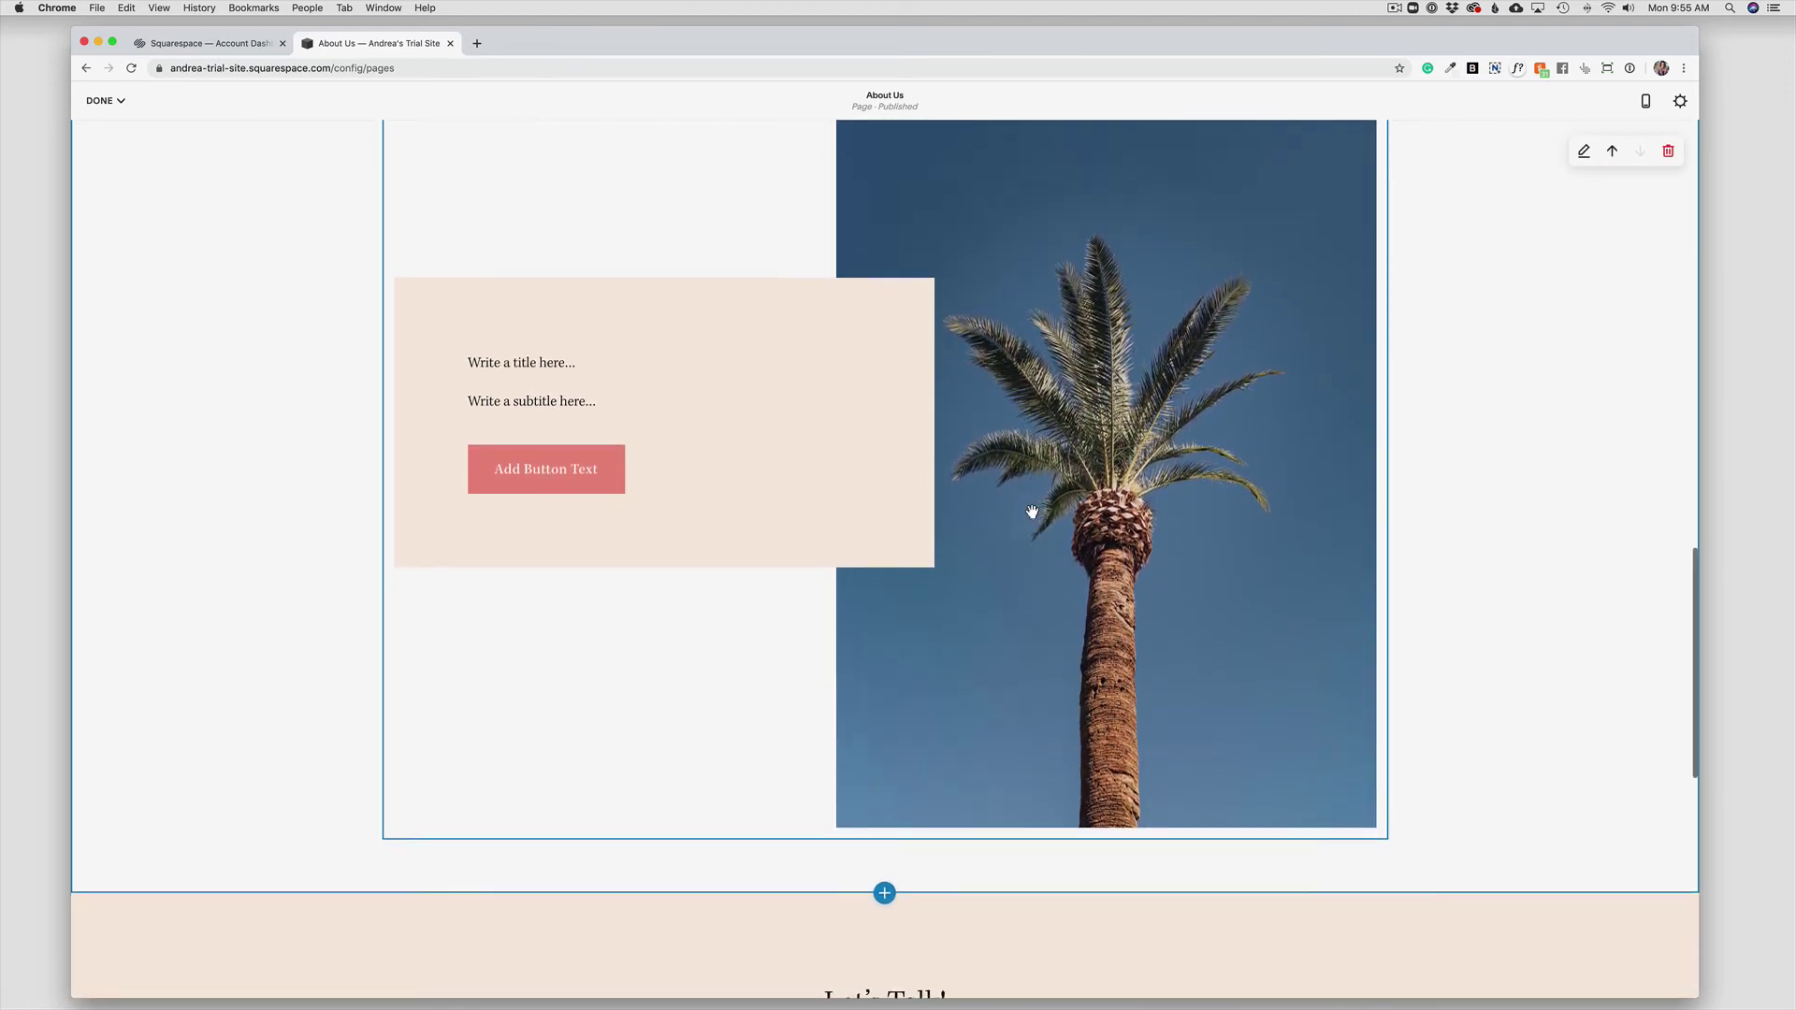
{"action": "scroll", "coordinate": [1032, 511], "scroll_direction": "down", "scroll_amount": 3}
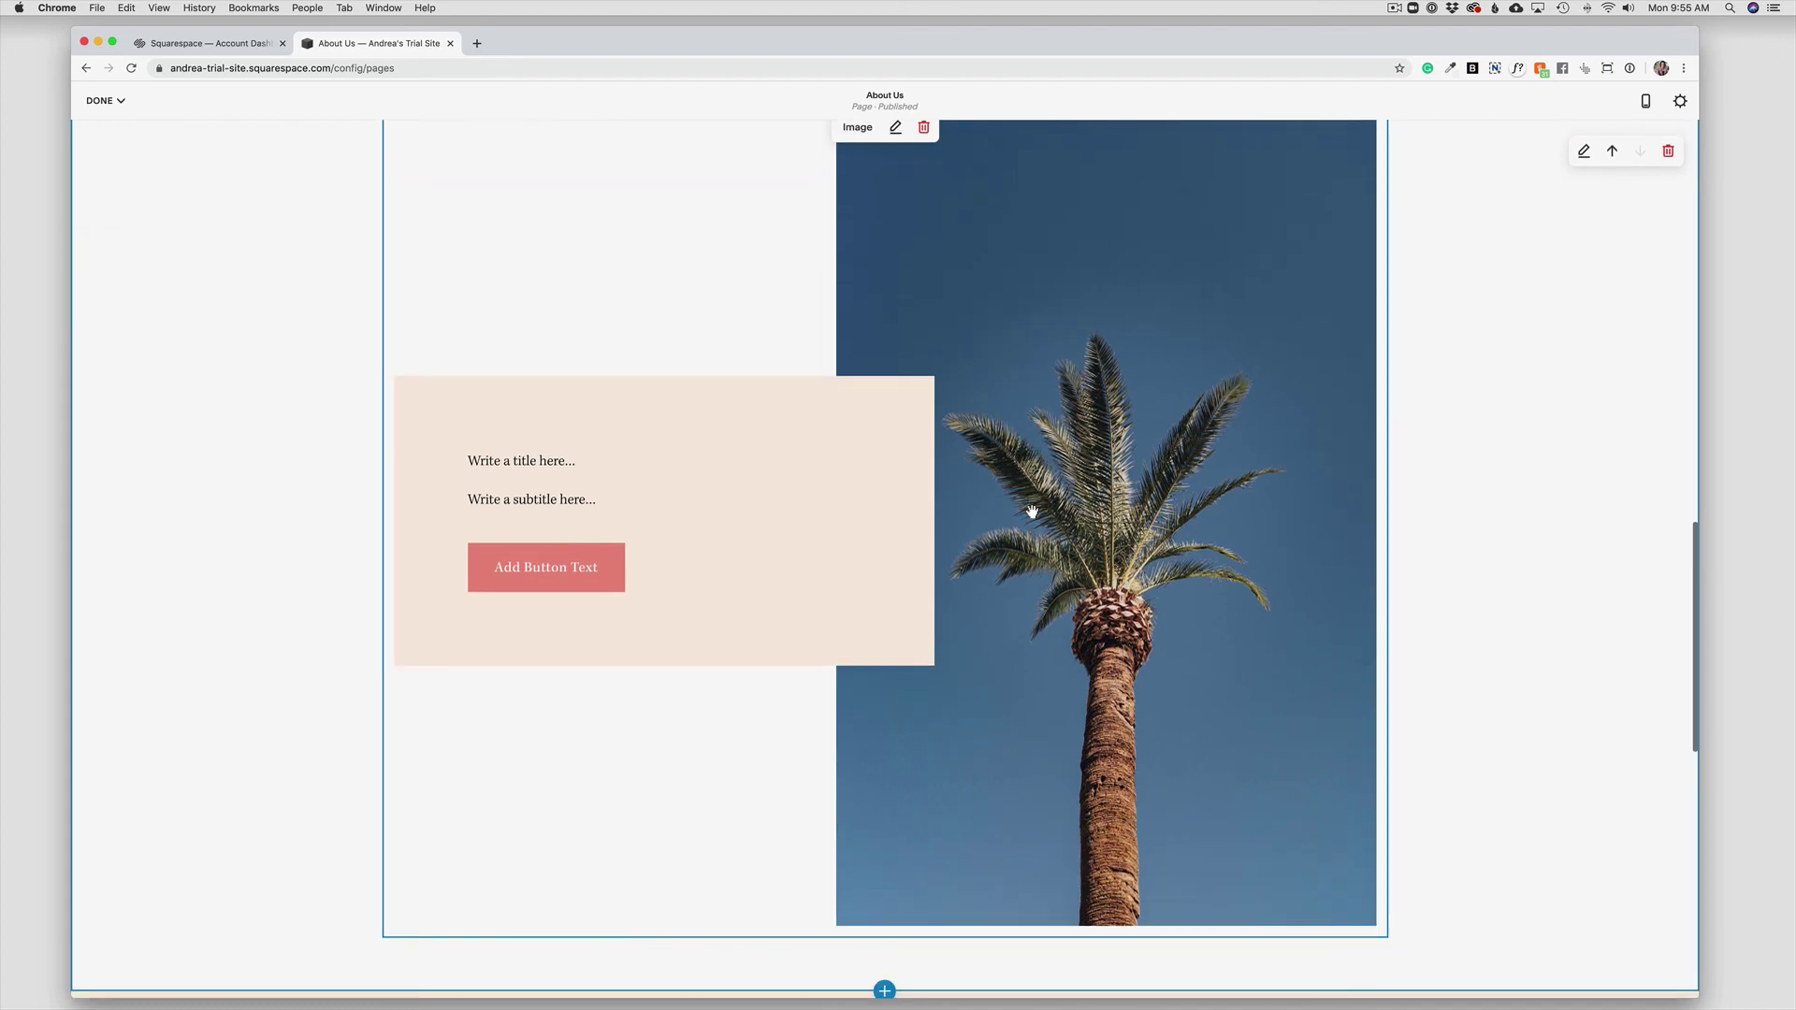
{"action": "scroll", "coordinate": [1032, 512], "scroll_direction": "up", "scroll_amount": 1}
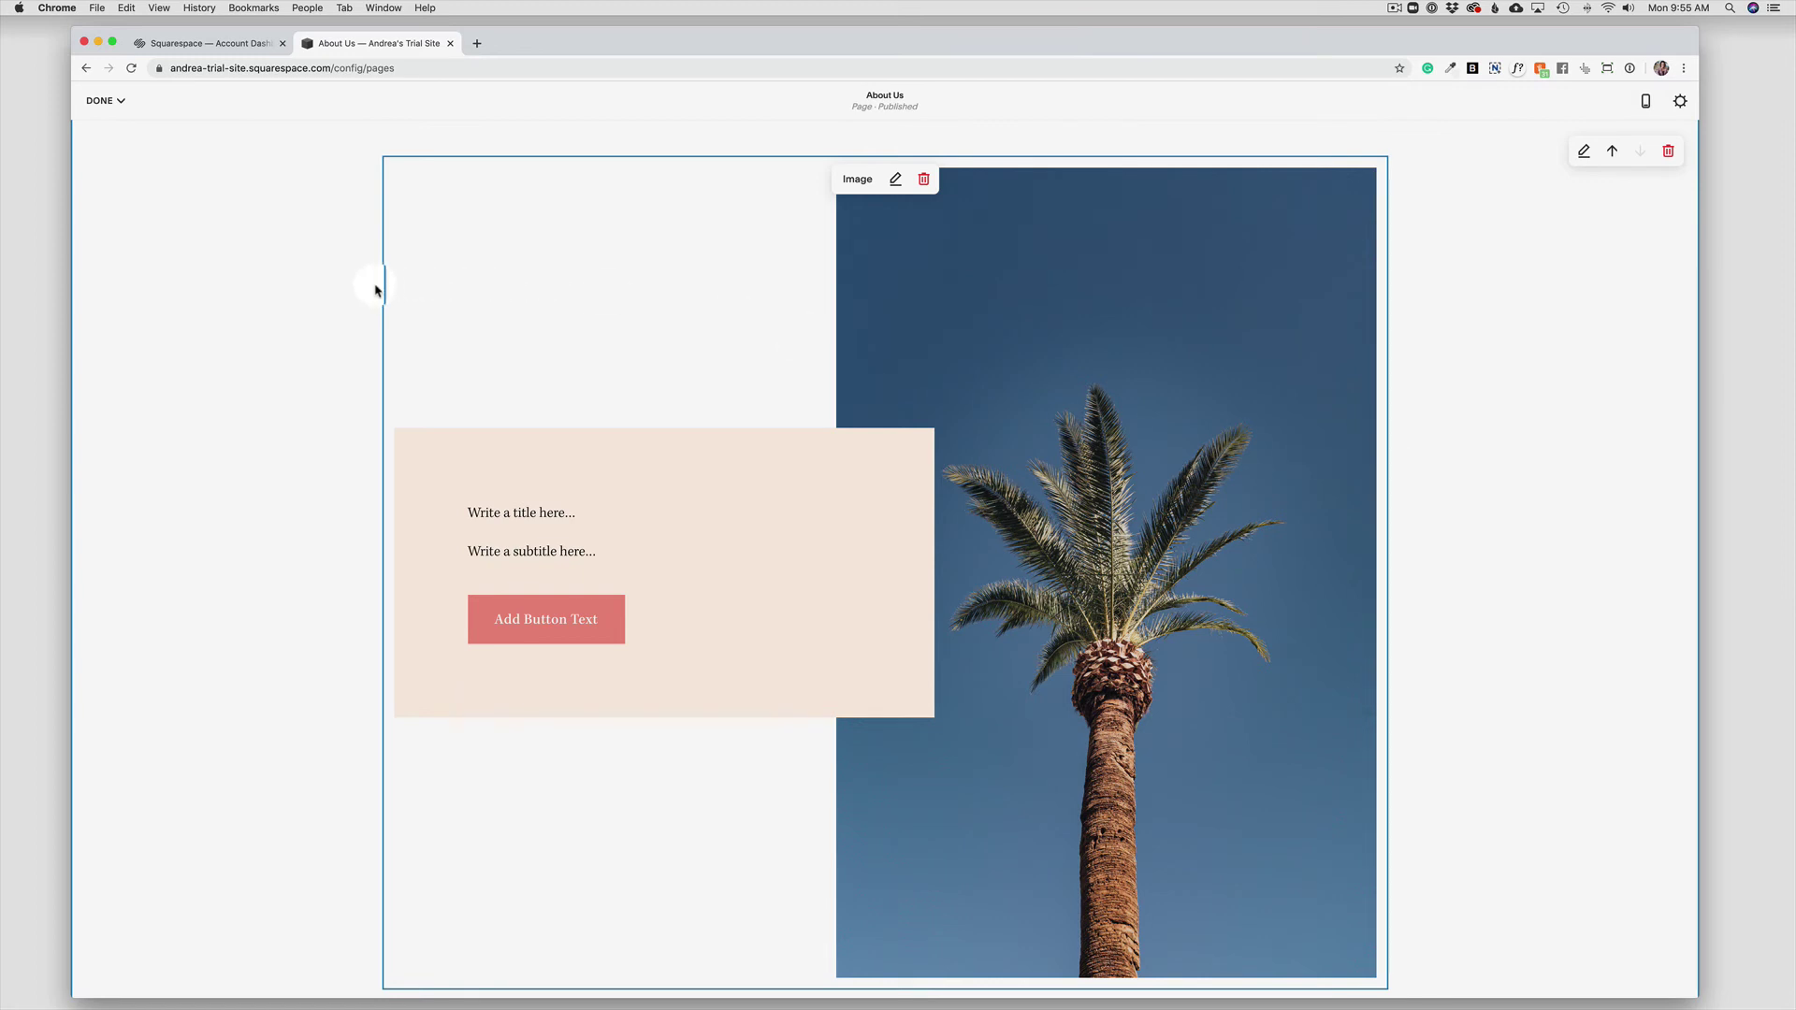
{"action": "scroll", "coordinate": [800, 370], "scroll_direction": "down", "scroll_amount": 3}
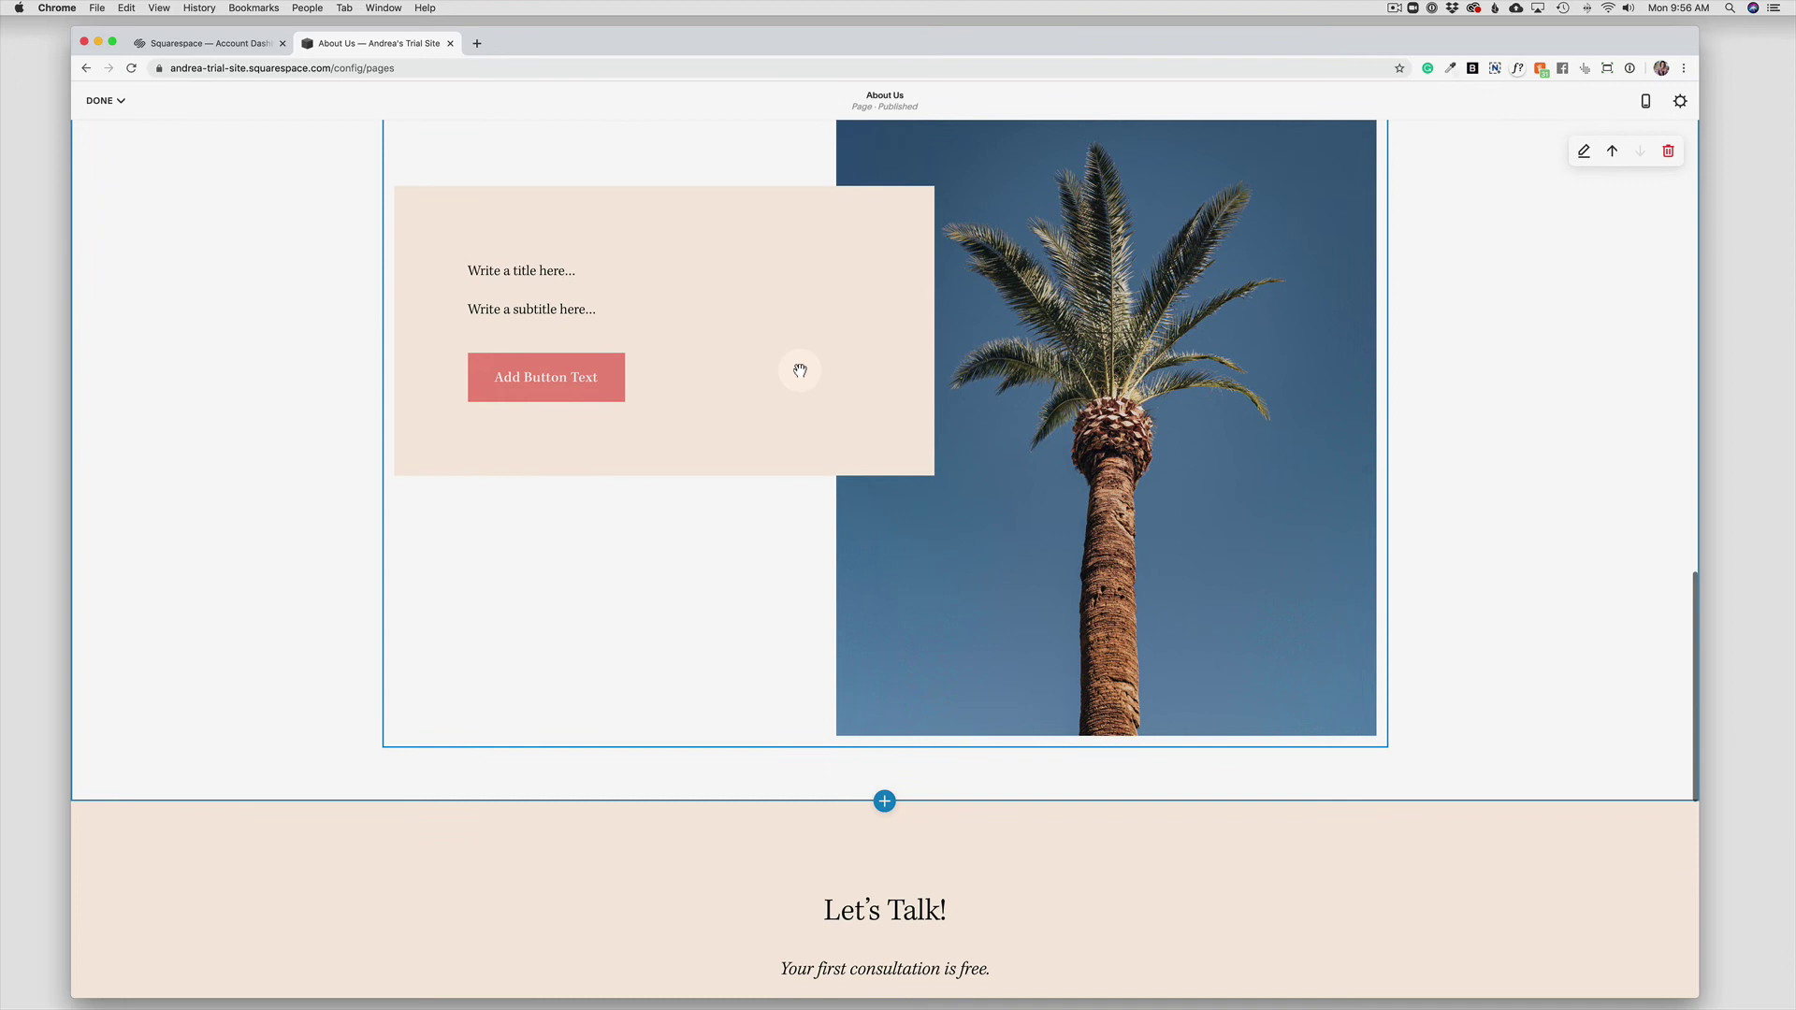
{"action": "scroll", "coordinate": [800, 371], "scroll_direction": "up", "scroll_amount": 5}
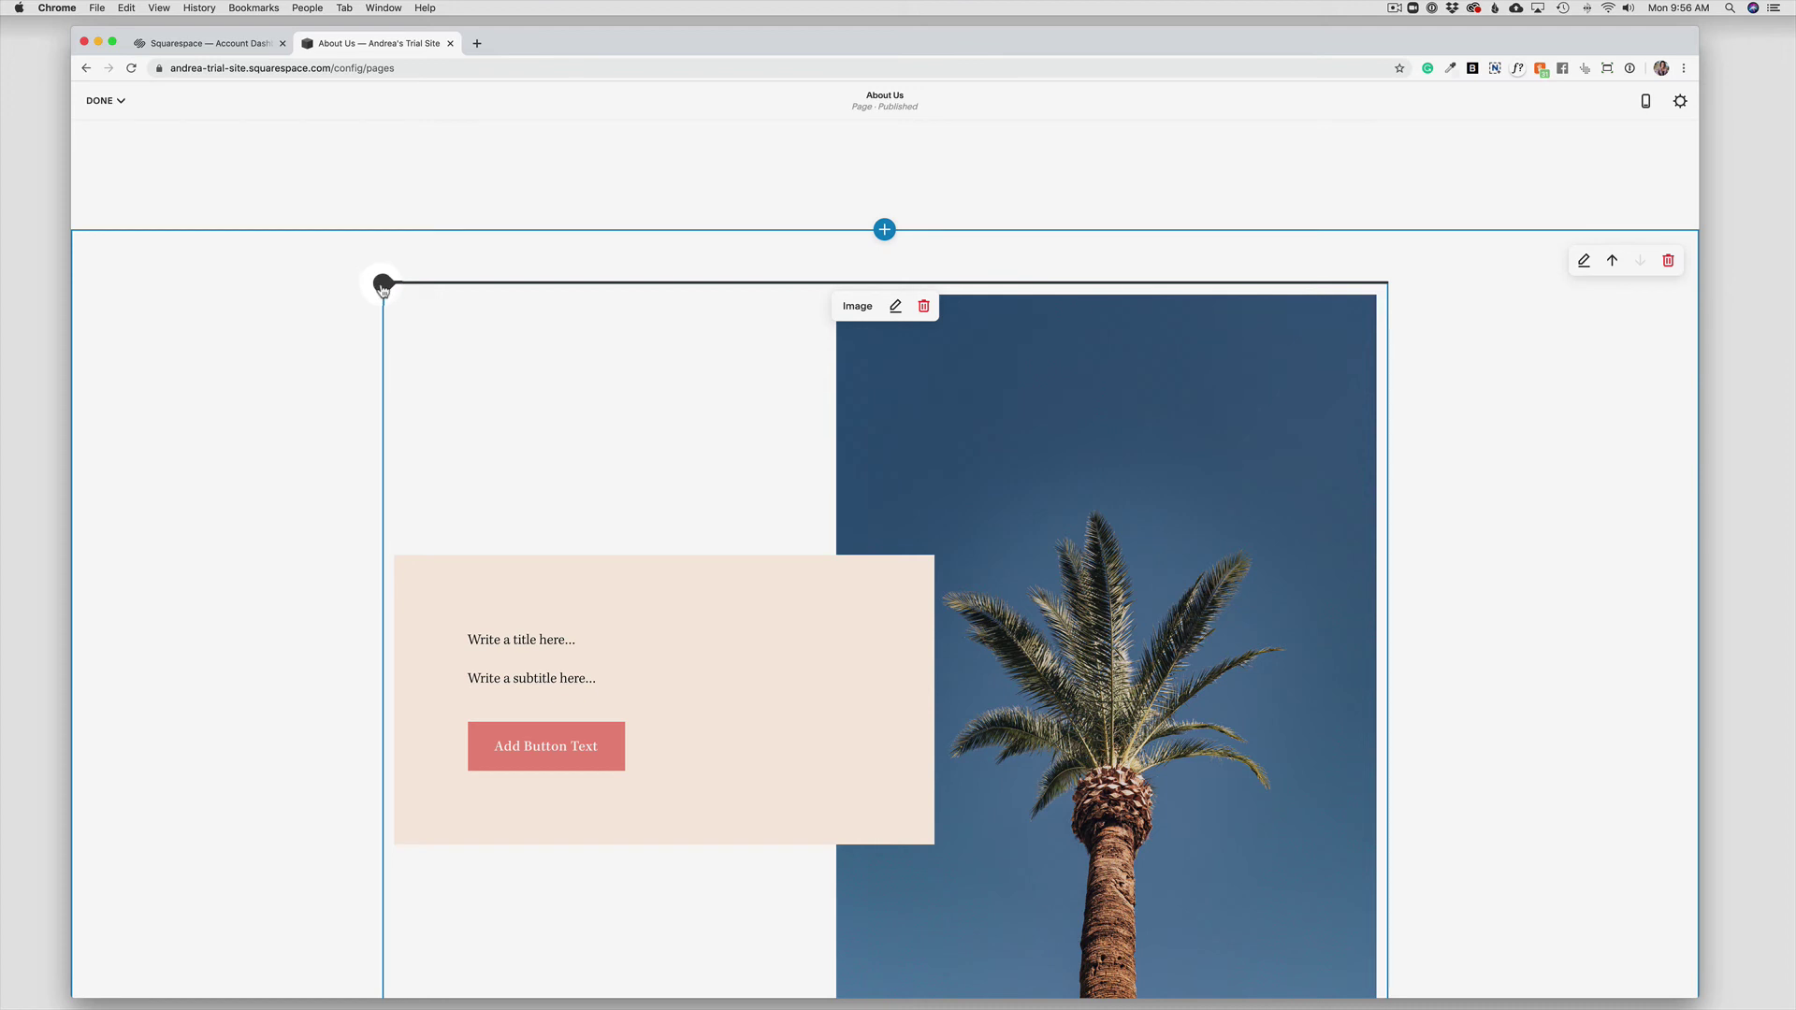
Insert two Spacer blocks and place them side by side across the top of the section.
{"action": "left_click", "coordinate": [382, 285]}
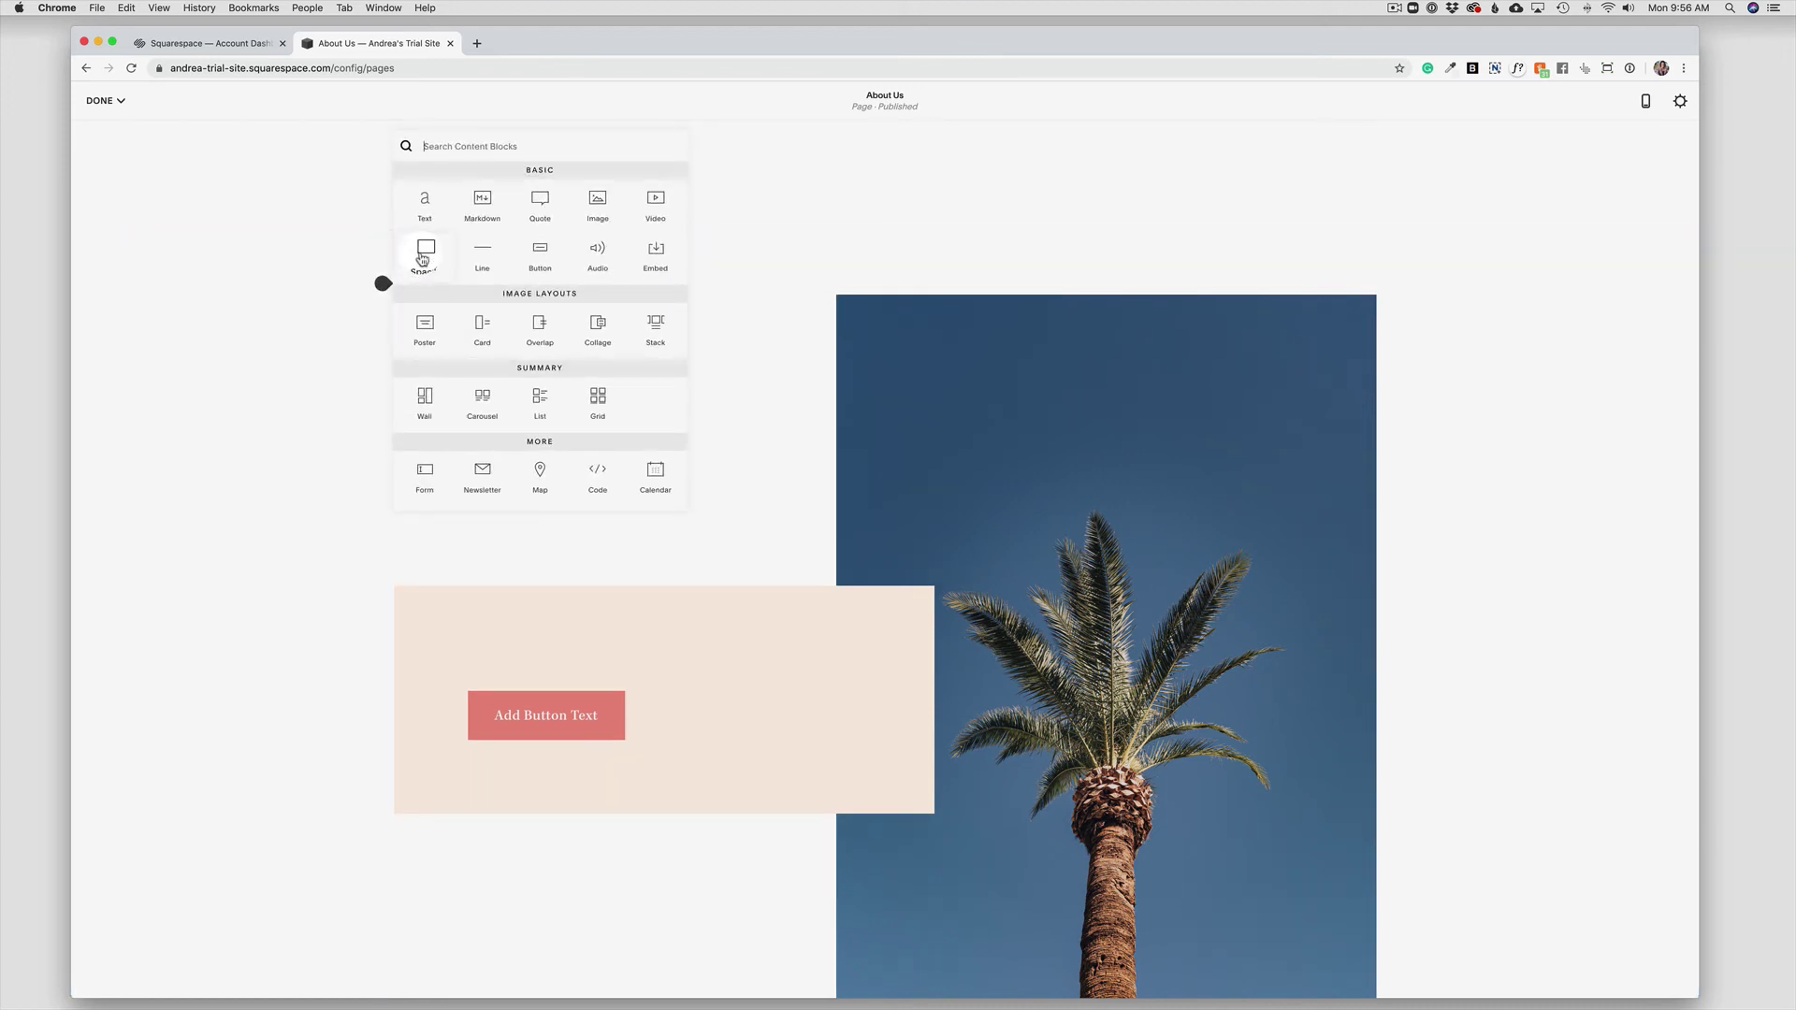
{"action": "left_click", "coordinate": [422, 254]}
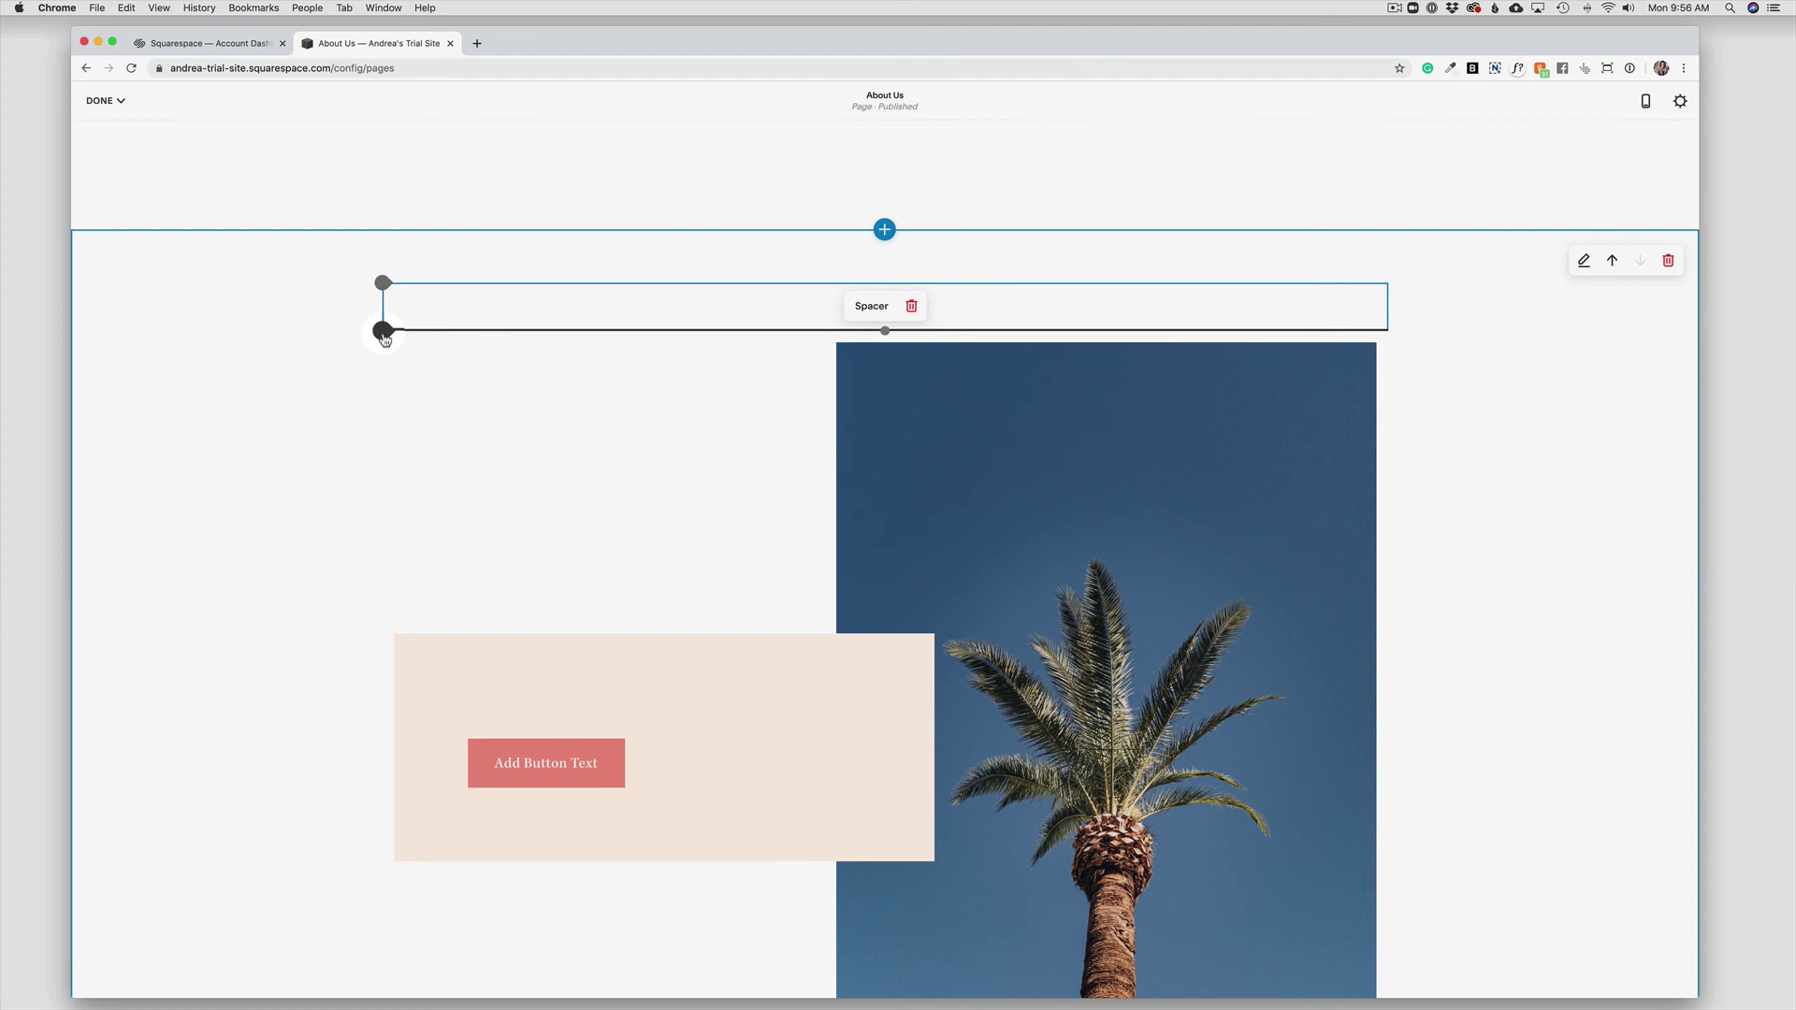
{"action": "left_click", "coordinate": [383, 331]}
{"action": "left_click", "coordinate": [417, 272]}
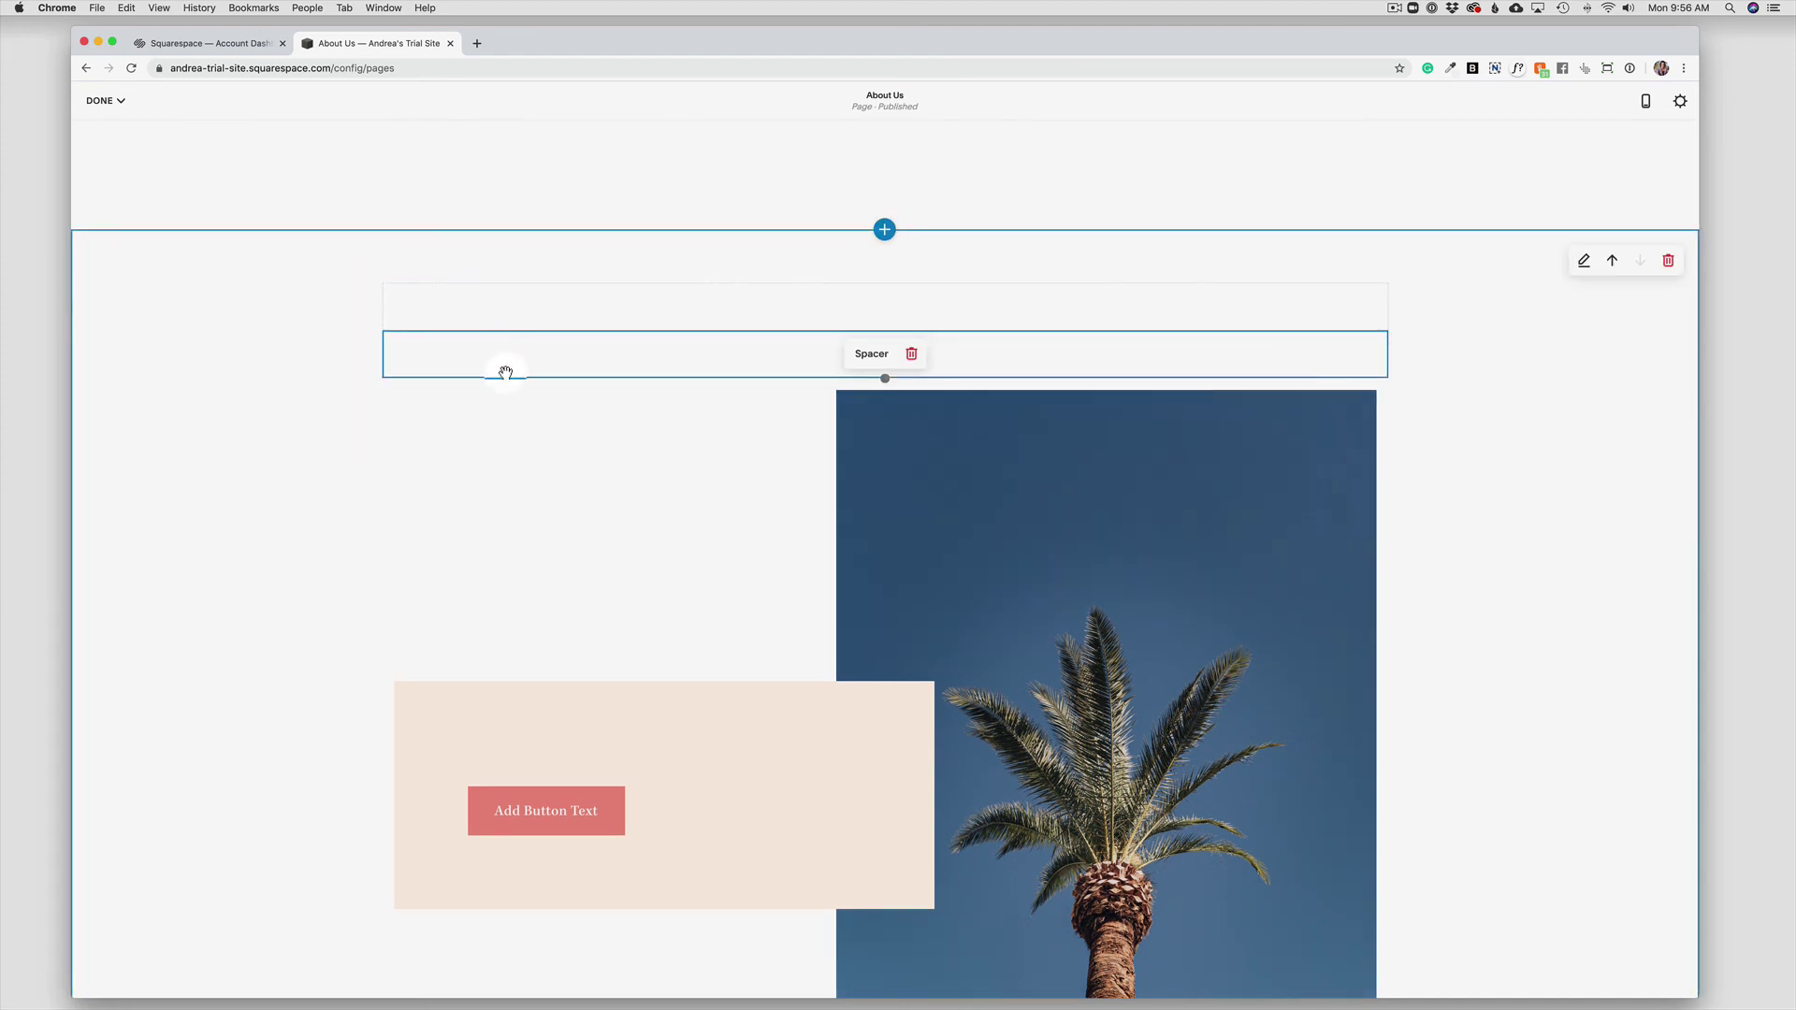
{"action": "left_click_drag", "start_coordinate": [505, 372], "coordinate": [514, 642]}
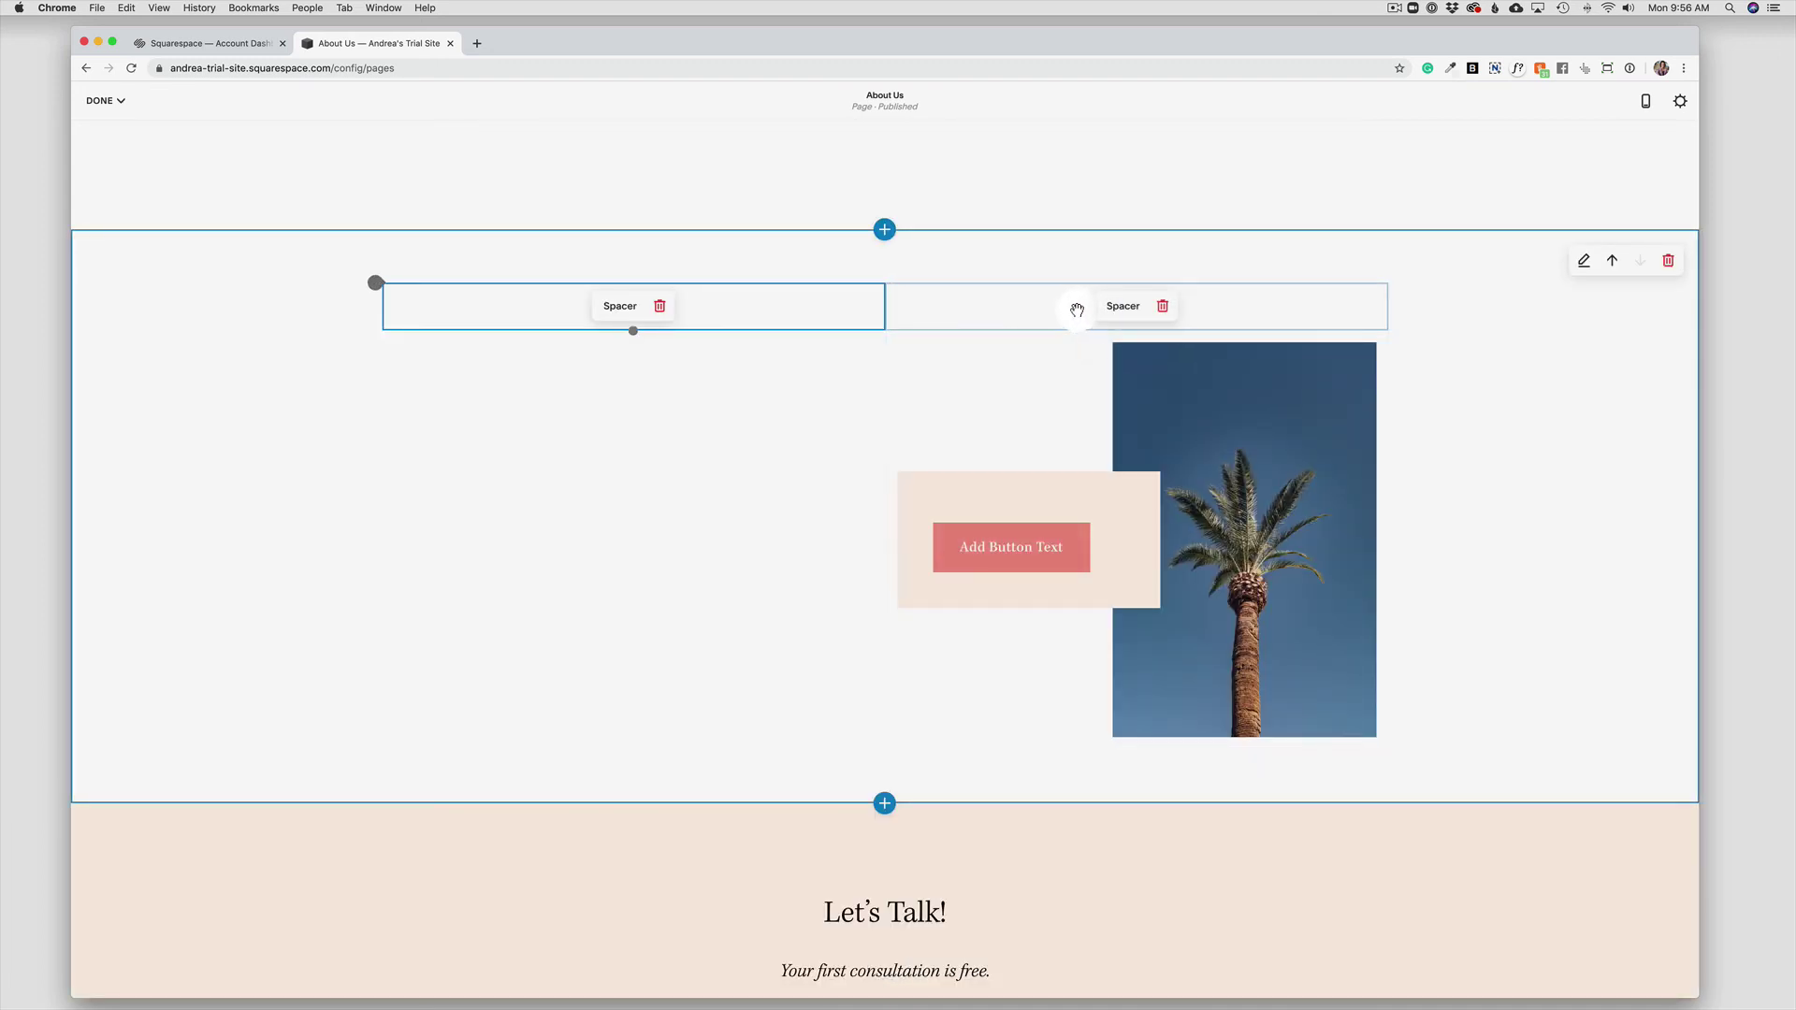
Drag the spacers beside the image and resize them to center the collage.
{"action": "left_click_drag", "start_coordinate": [1075, 305], "coordinate": [1310, 436]}
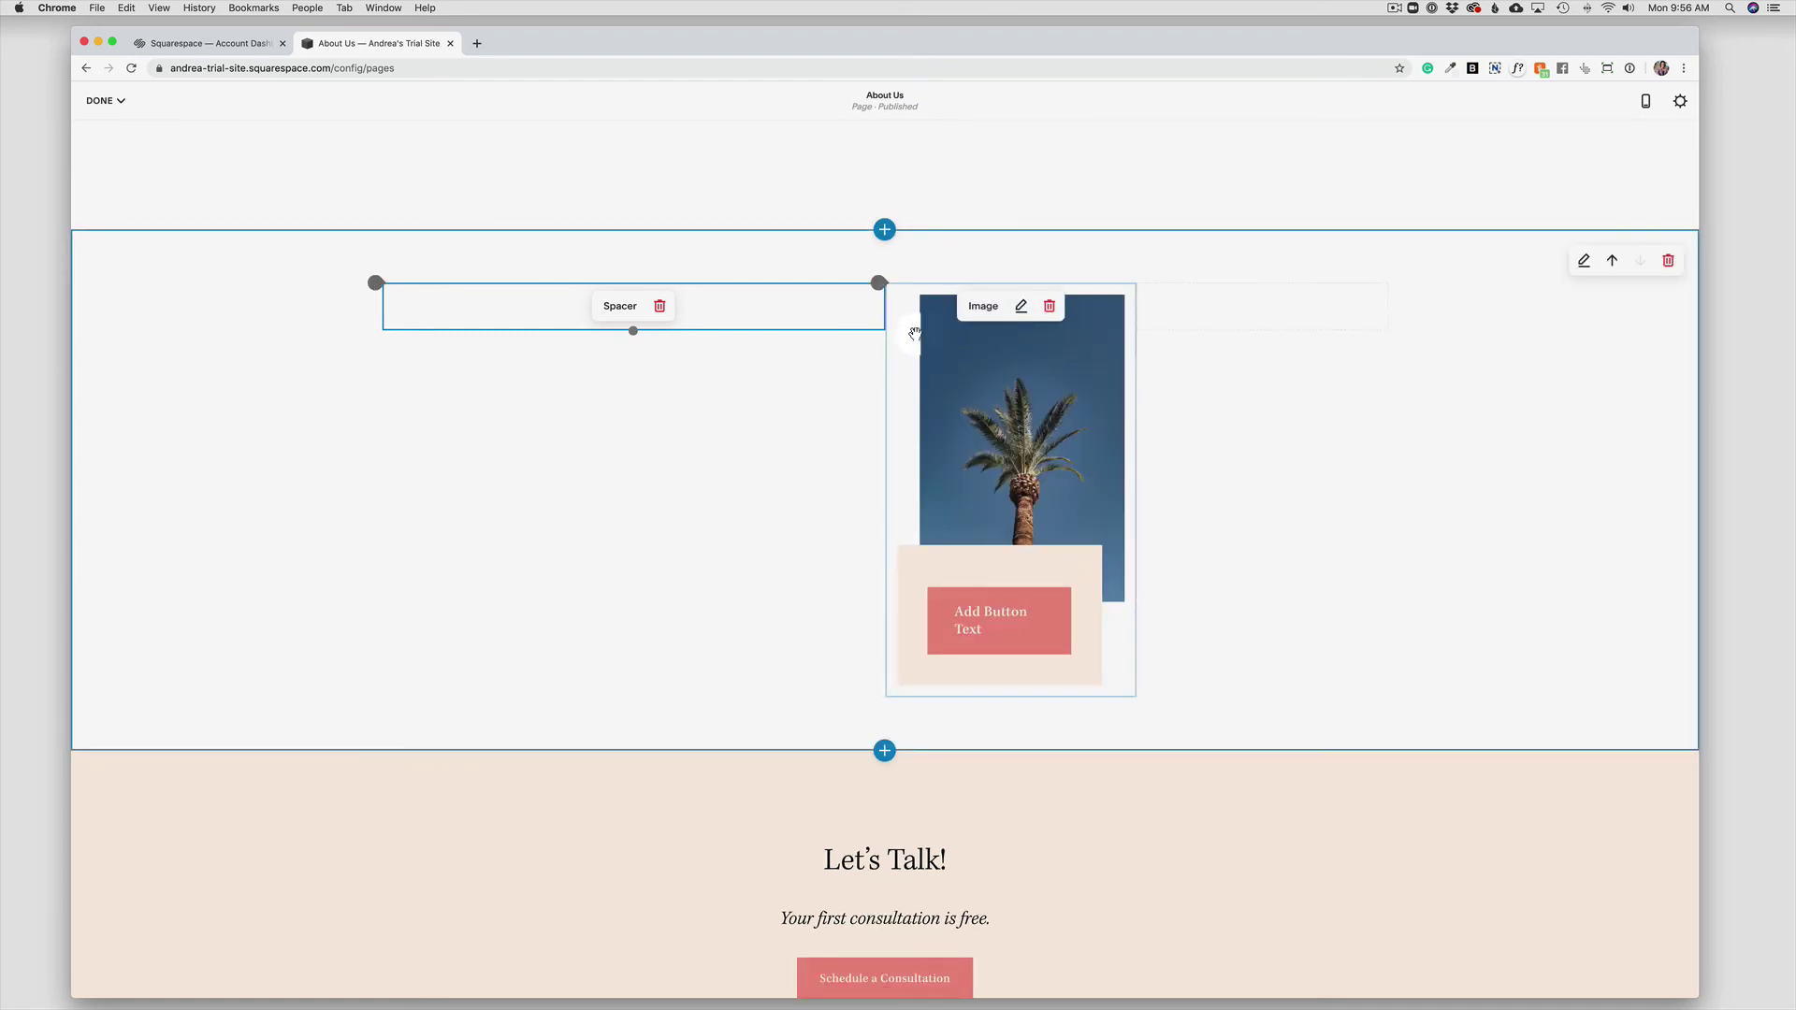
{"action": "left_click_drag", "start_coordinate": [879, 299], "coordinate": [636, 332]}
{"action": "left_click_drag", "start_coordinate": [1054, 302], "coordinate": [1142, 292]}
{"action": "left_click_drag", "start_coordinate": [636, 305], "coordinate": [713, 306]}
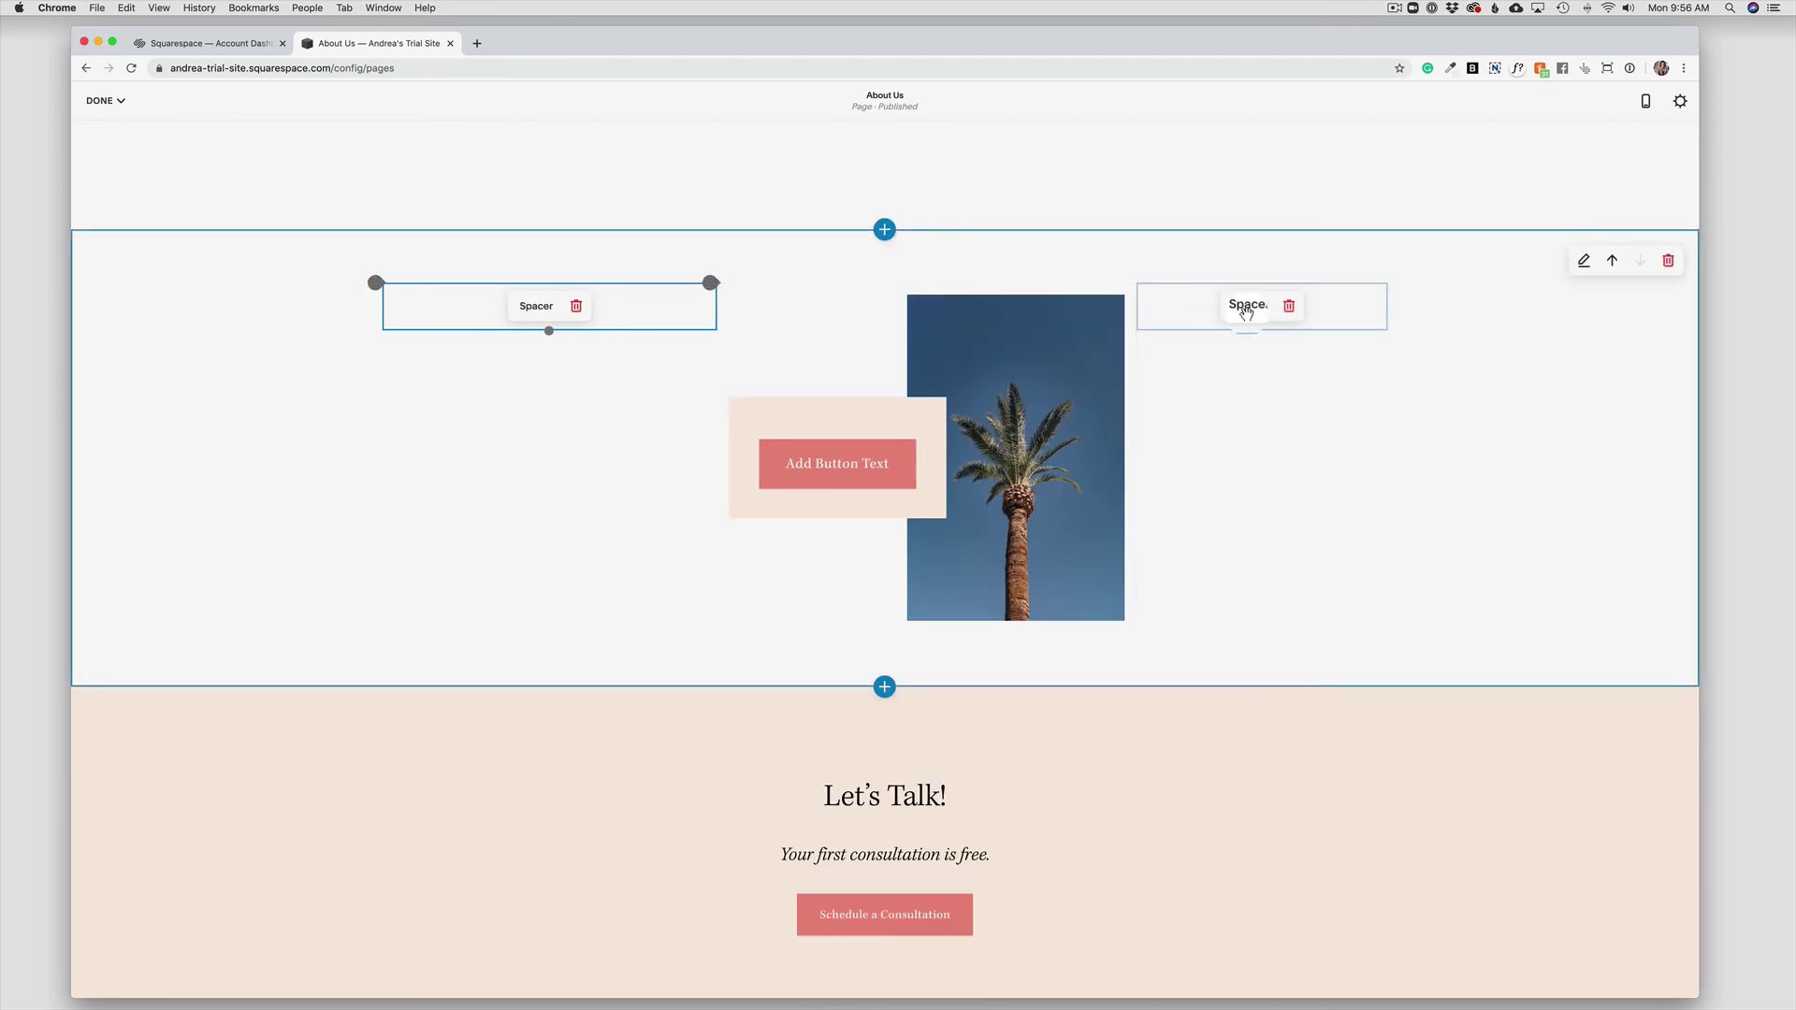
Delete the right spacer, add a text block on the left, and widen it to shrink the collage.
{"action": "left_click", "coordinate": [1291, 312]}
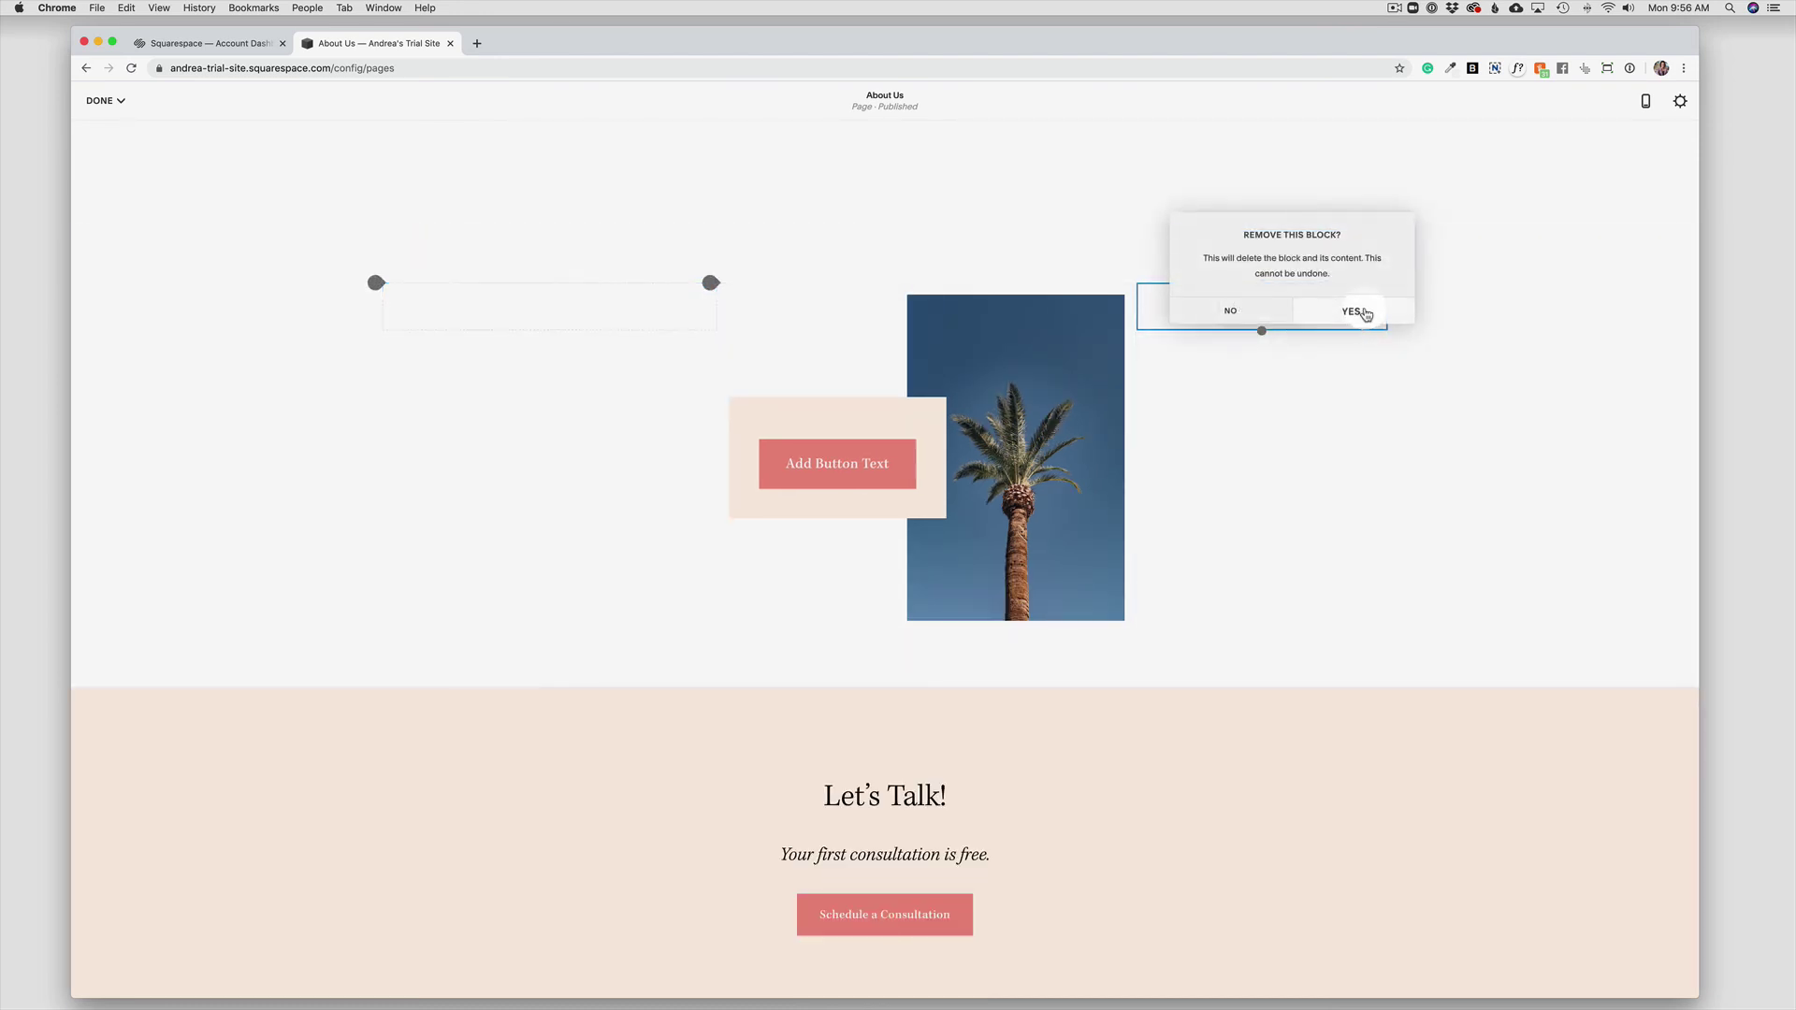
{"action": "left_click", "coordinate": [1362, 310]}
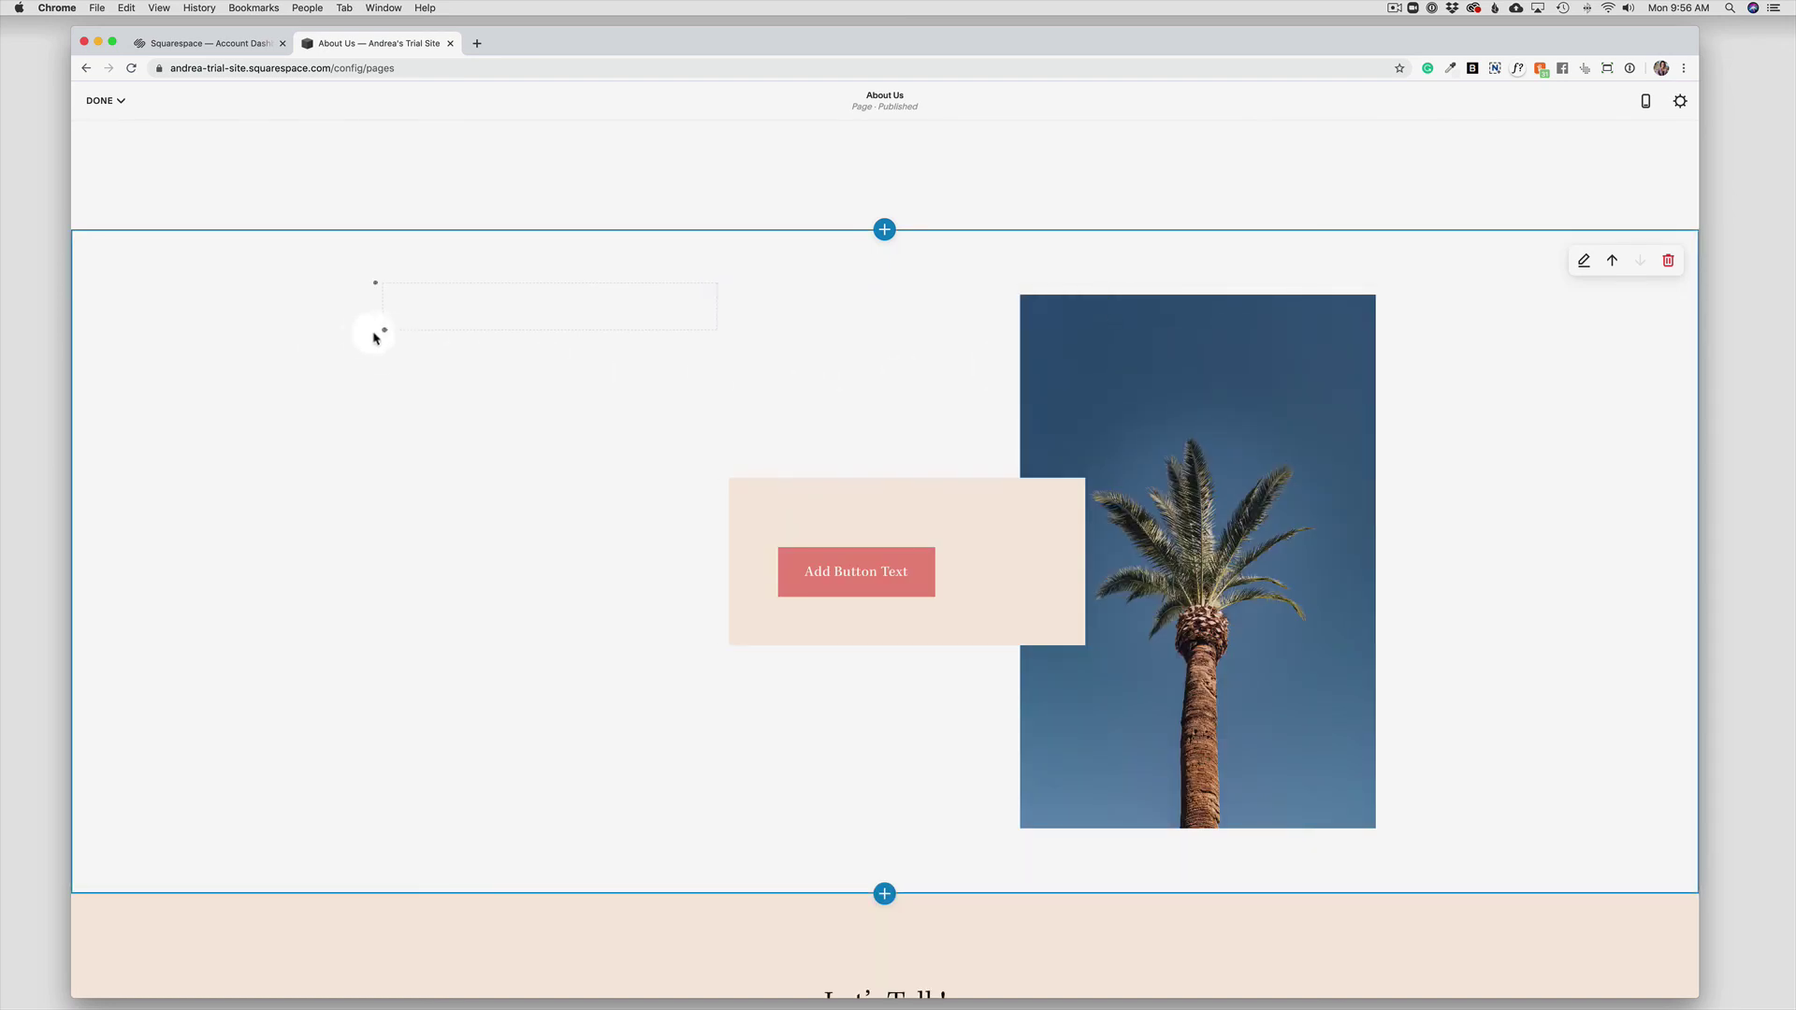
{"action": "left_click", "coordinate": [383, 330]}
{"action": "left_click", "coordinate": [424, 213]}
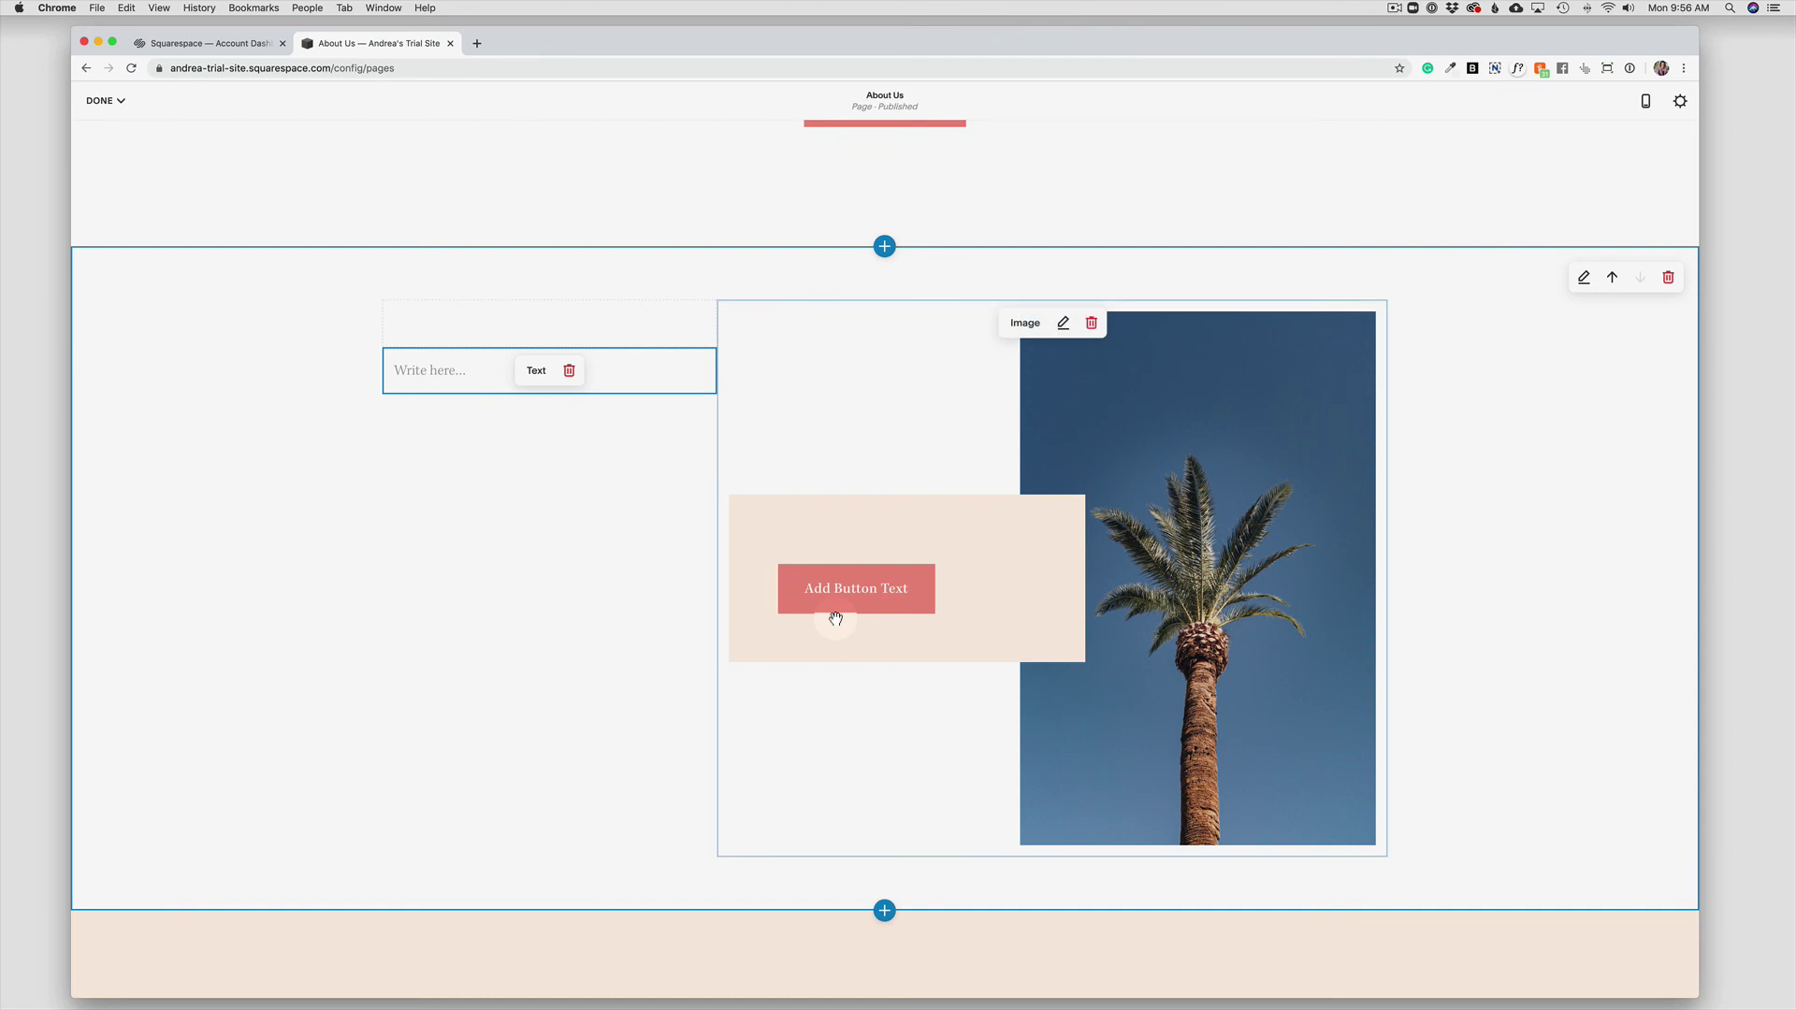
{"action": "left_click_drag", "start_coordinate": [714, 413], "coordinate": [786, 428]}
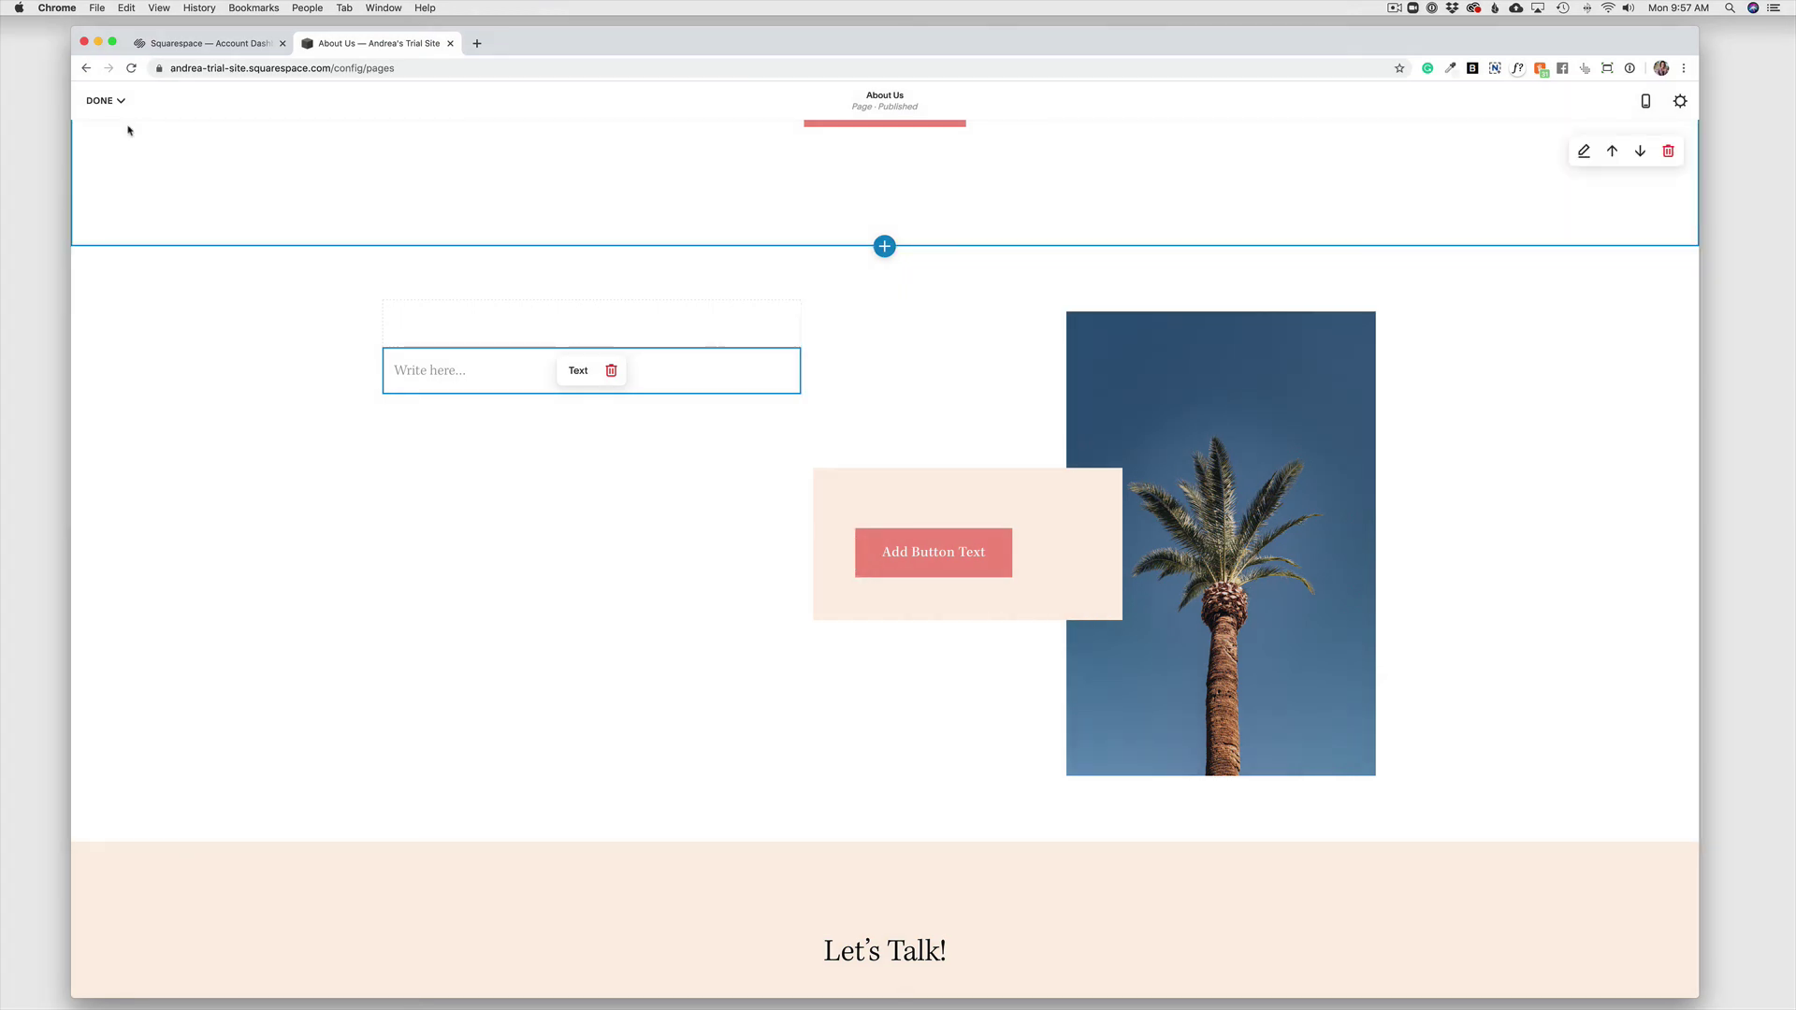
{"action": "left_click", "coordinate": [107, 129]}
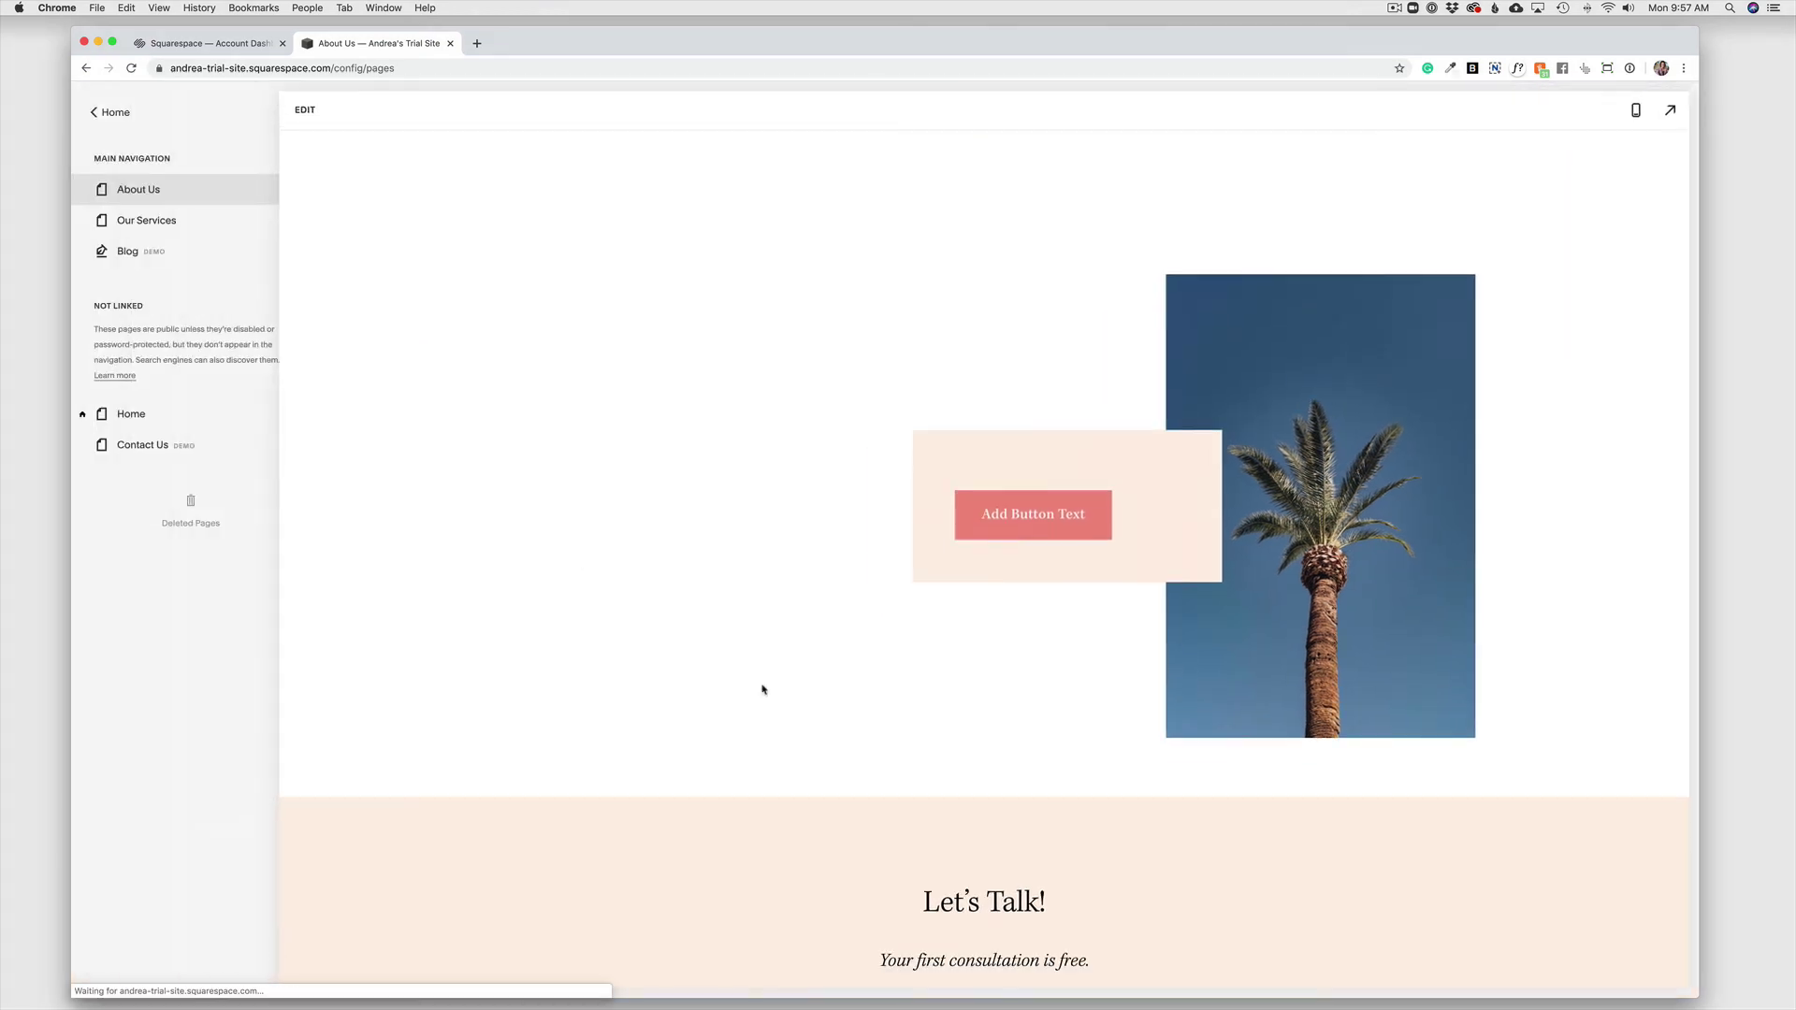